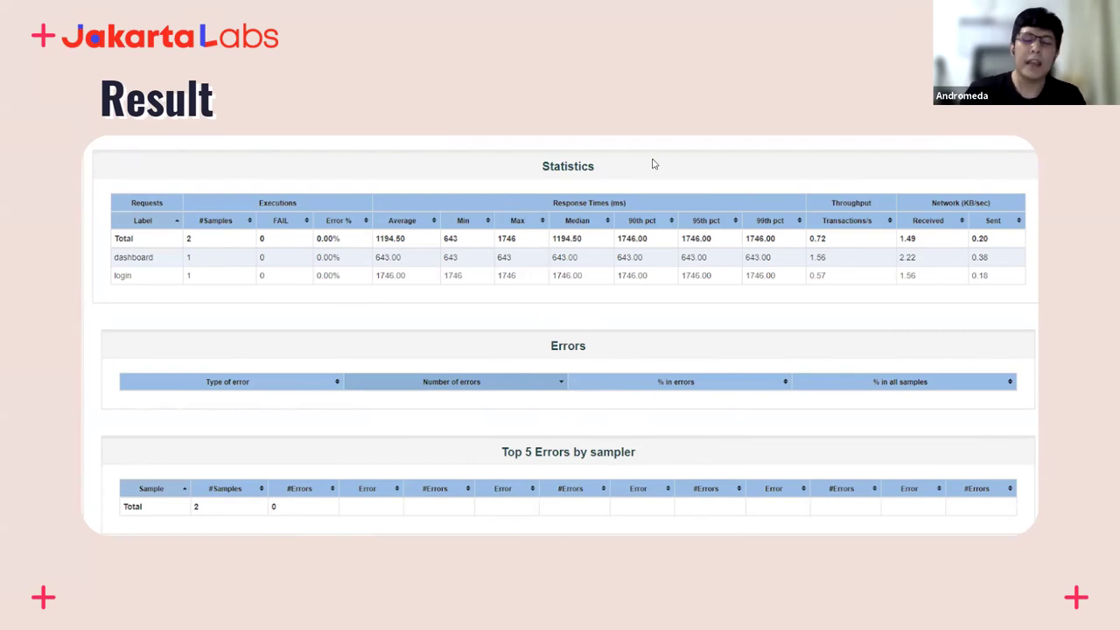
Step: Exit the slideshow at the Demo slide, switch to Postman and send the get list user request with page 1
{"action": "key", "text": "Right"}
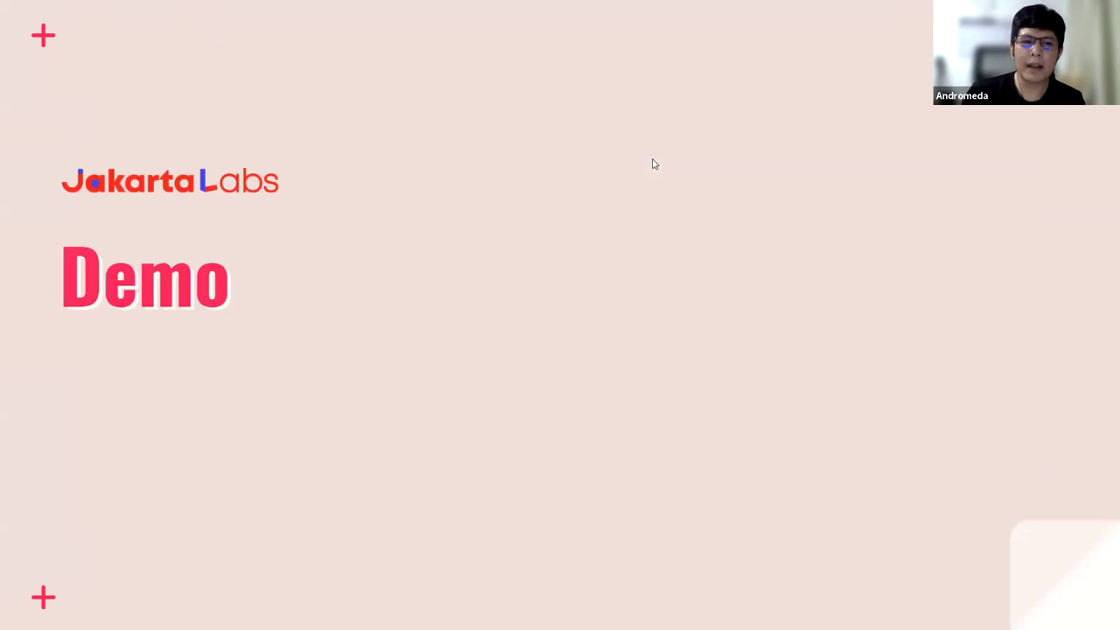
{"action": "key", "text": "Escape"}
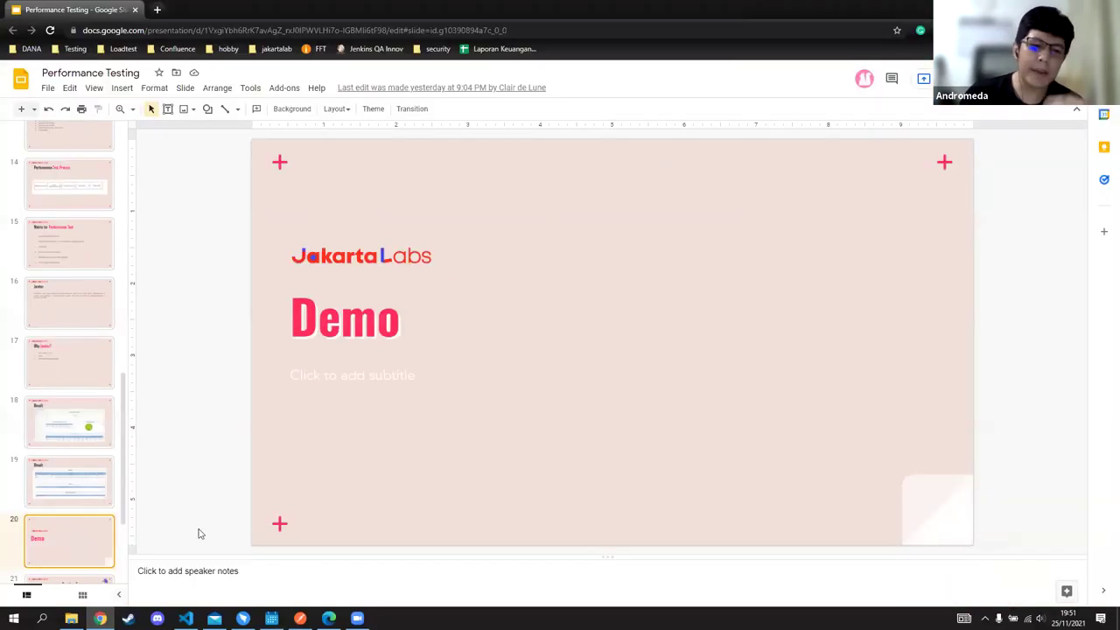
{"action": "left_click", "coordinate": [300, 618]}
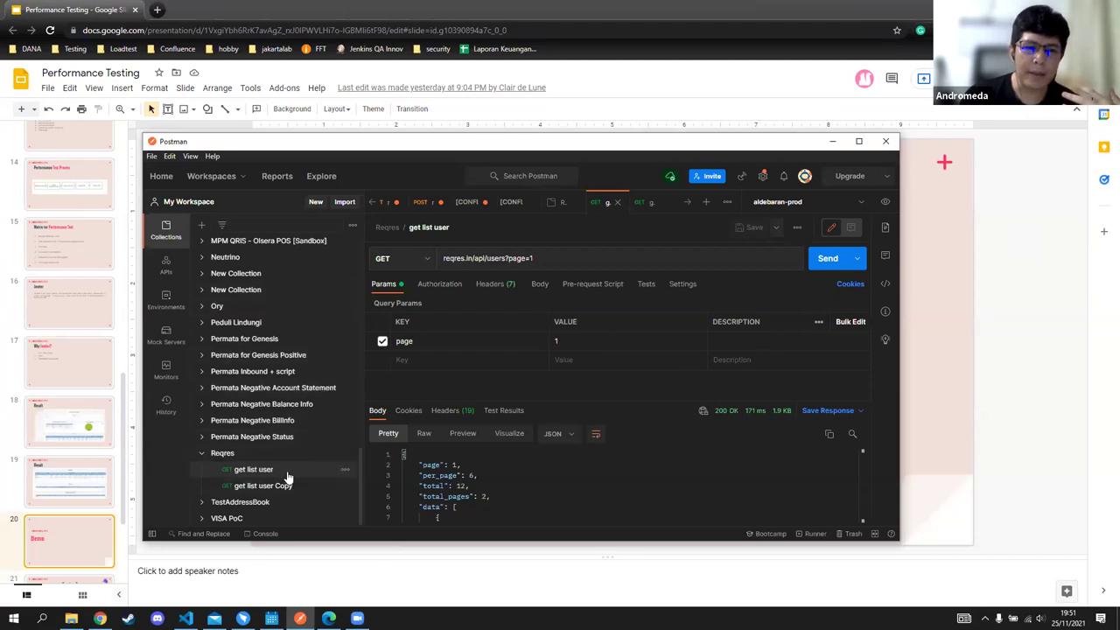
{"action": "double_click", "coordinate": [470, 258]}
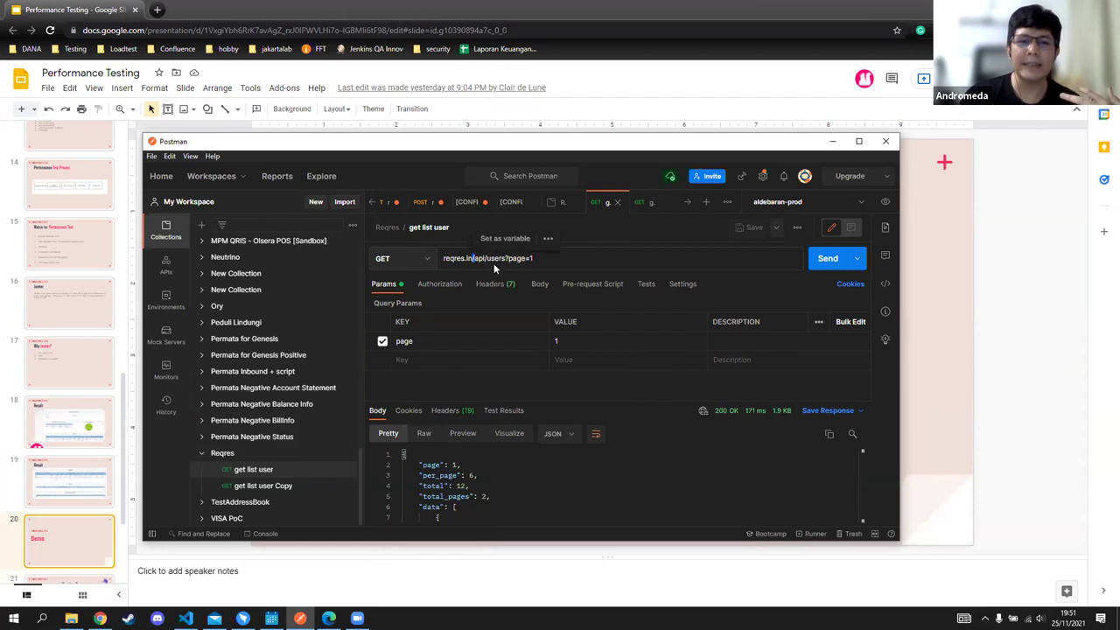
{"action": "left_click", "coordinate": [824, 259]}
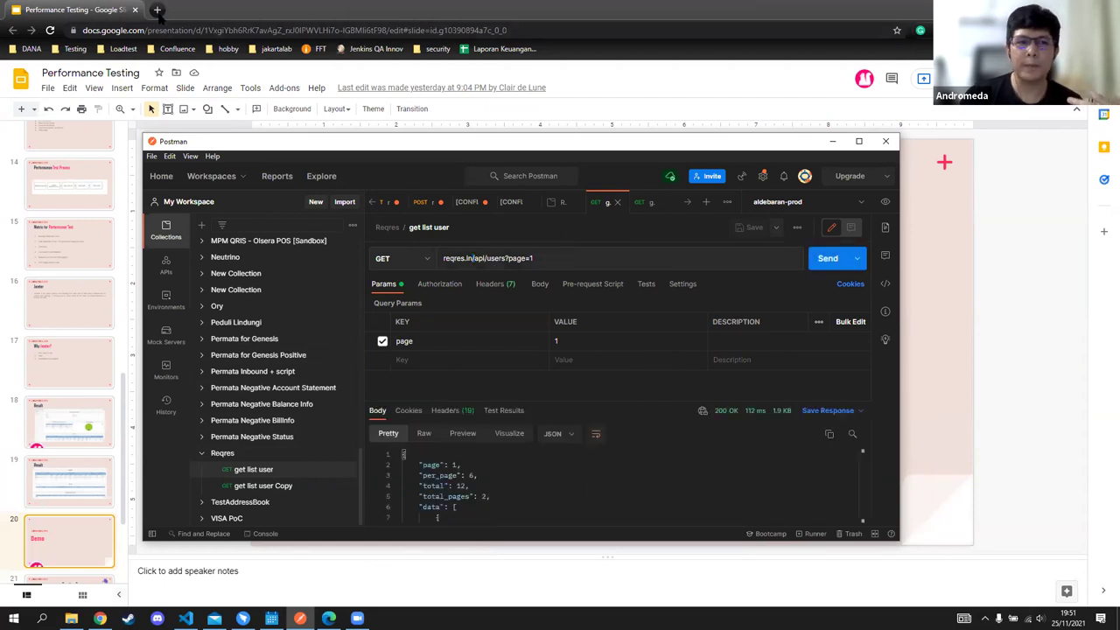
Step: Open the reqres.in website in a new Chrome tab
{"action": "left_click", "coordinate": [158, 10]}
{"action": "type", "text": "requ"}
{"action": "key", "text": "Down"}
{"action": "key", "text": "Down"}
{"action": "key", "text": "Down"}
{"action": "key", "text": "Down"}
{"action": "key", "text": "Return"}
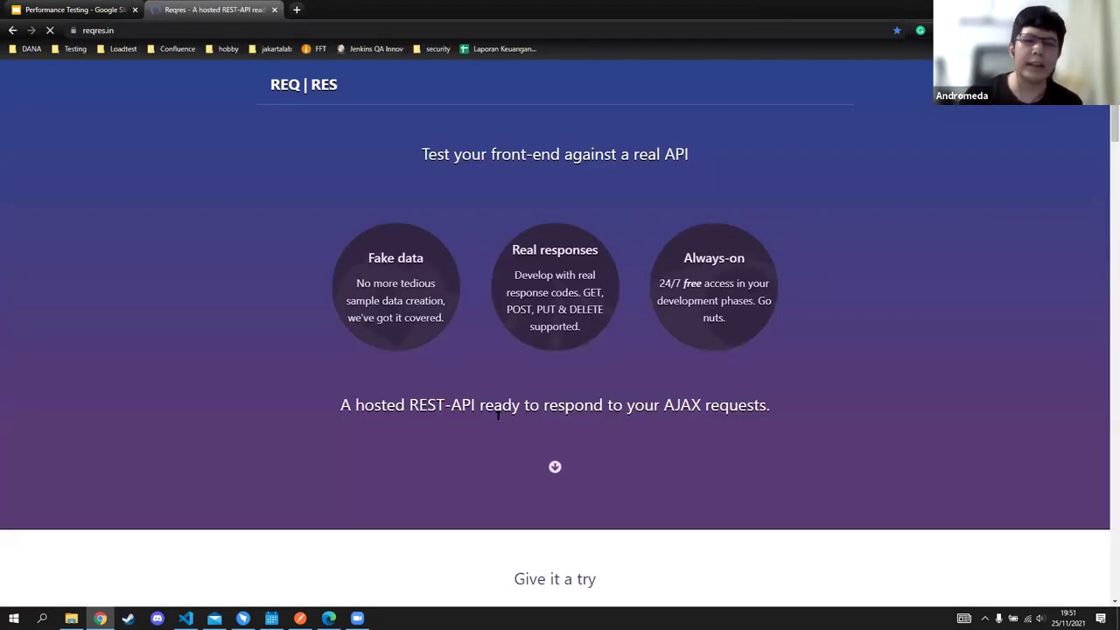
Step: Examine the Reqres page's introduction, endpoint list and sample response for the list users request
{"action": "scroll", "coordinate": [525, 385], "scroll_direction": "down", "scroll_amount": 2}
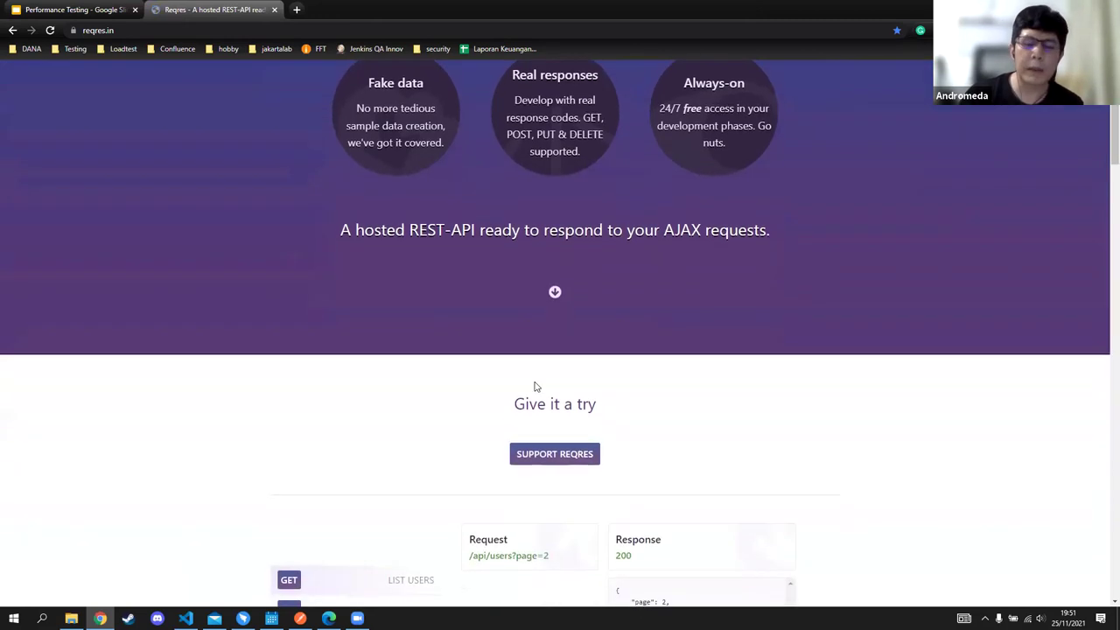
{"action": "scroll", "coordinate": [521, 367], "scroll_direction": "down", "scroll_amount": 3}
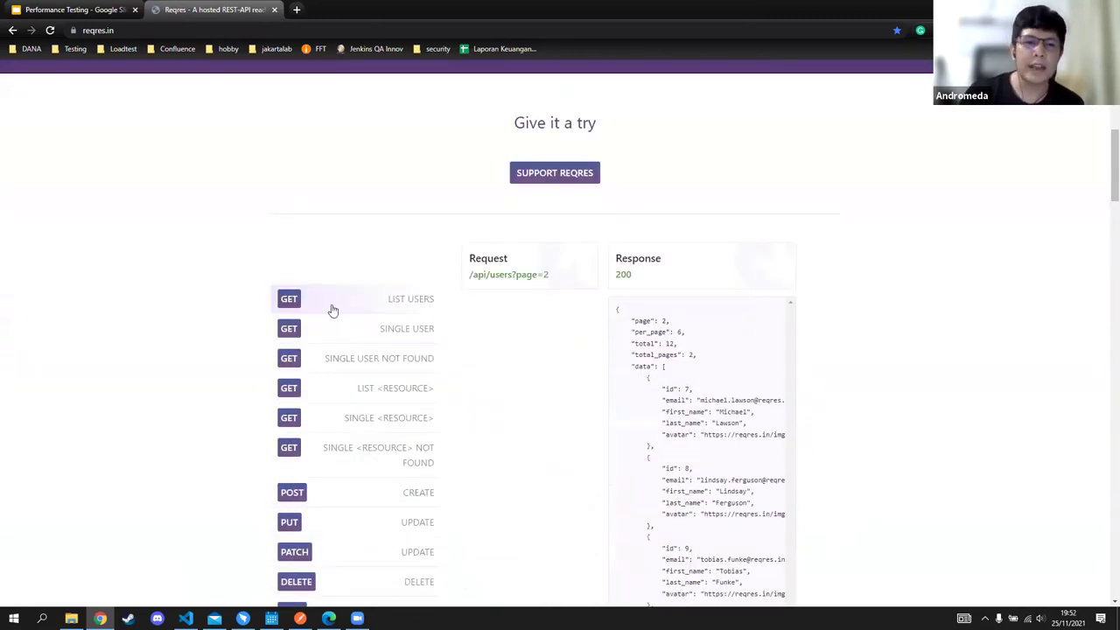
{"action": "scroll", "coordinate": [418, 282], "scroll_direction": "up", "scroll_amount": 5}
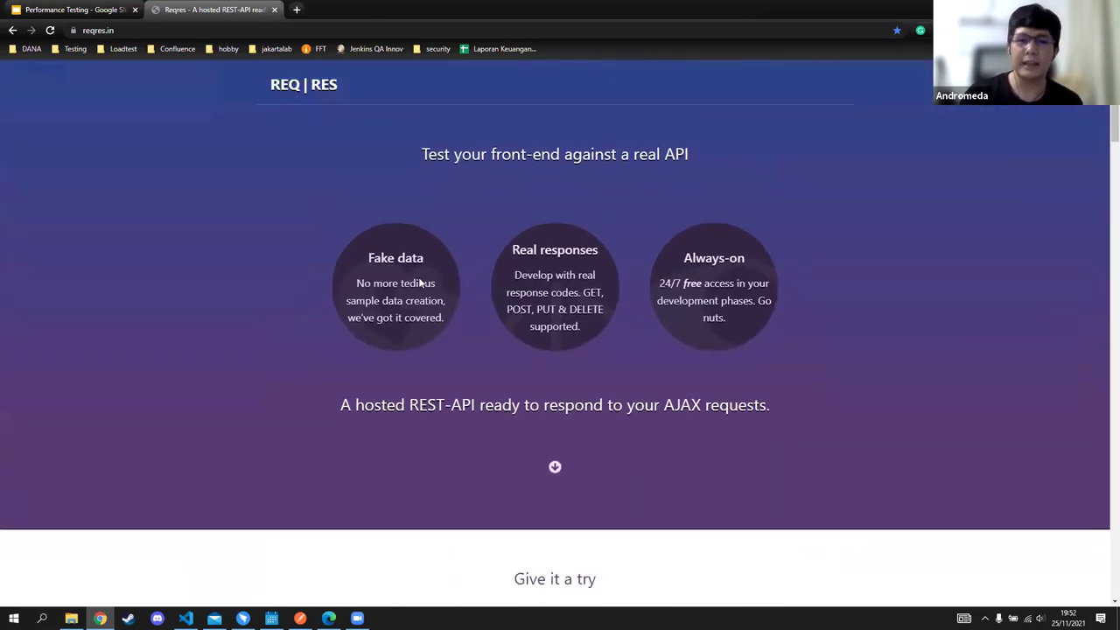
{"action": "scroll", "coordinate": [746, 217], "scroll_direction": "down", "scroll_amount": 2}
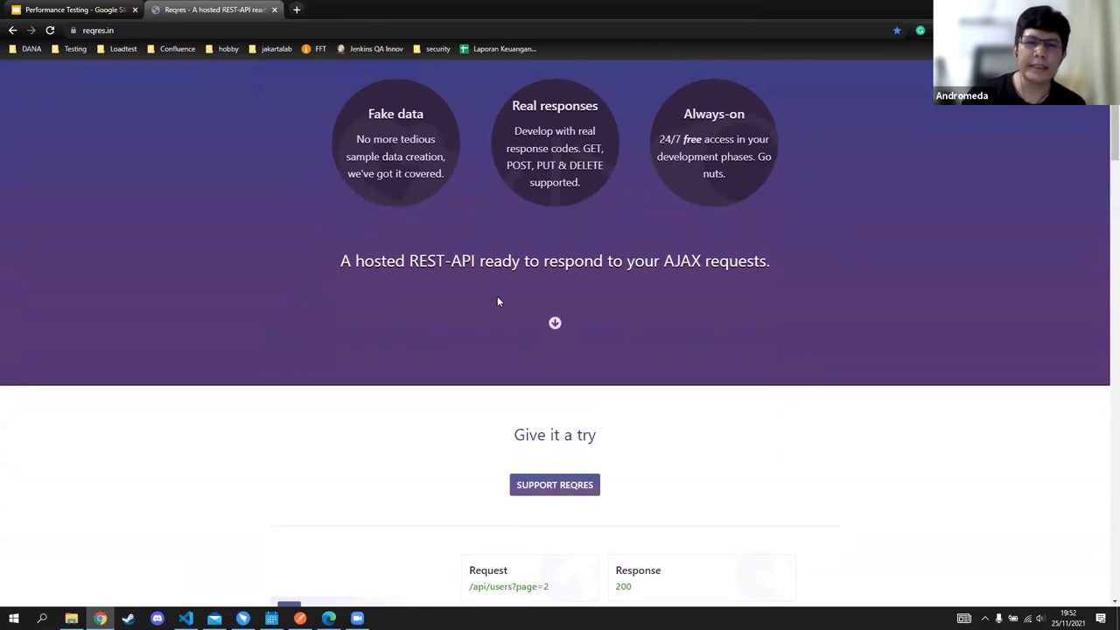
{"action": "scroll", "coordinate": [499, 289], "scroll_direction": "up", "scroll_amount": 2}
{"action": "scroll", "coordinate": [508, 260], "scroll_direction": "down", "scroll_amount": 8}
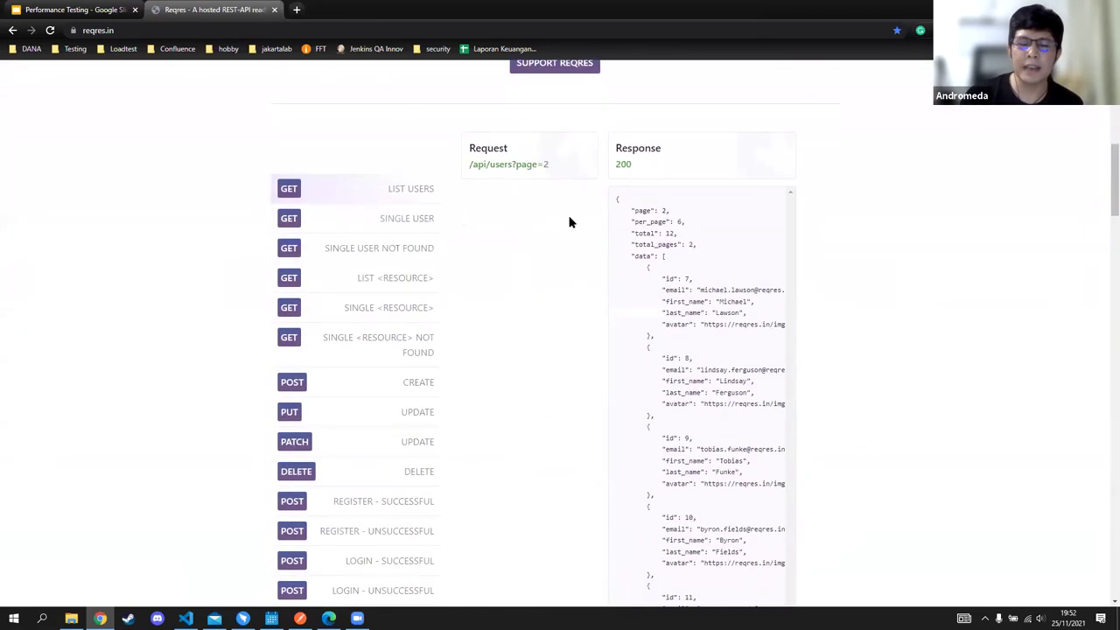
{"action": "left_click_drag", "start_coordinate": [619, 198], "coordinate": [761, 393]}
{"action": "left_click", "coordinate": [927, 323]}
{"action": "scroll", "coordinate": [927, 322], "scroll_direction": "down", "scroll_amount": 4}
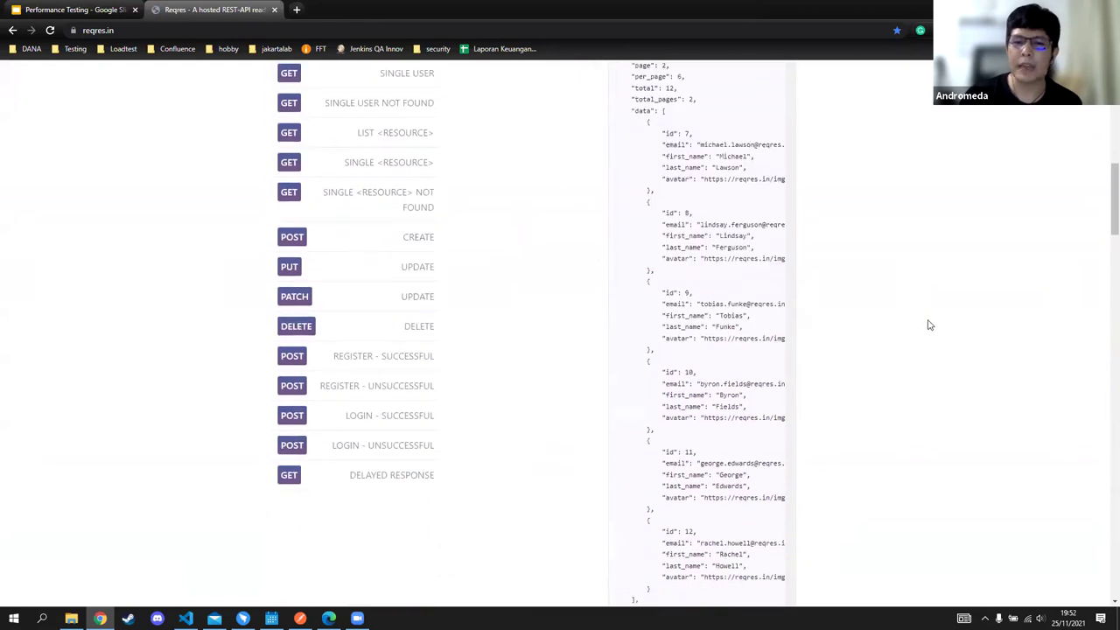
{"action": "scroll", "coordinate": [668, 308], "scroll_direction": "down", "scroll_amount": 2}
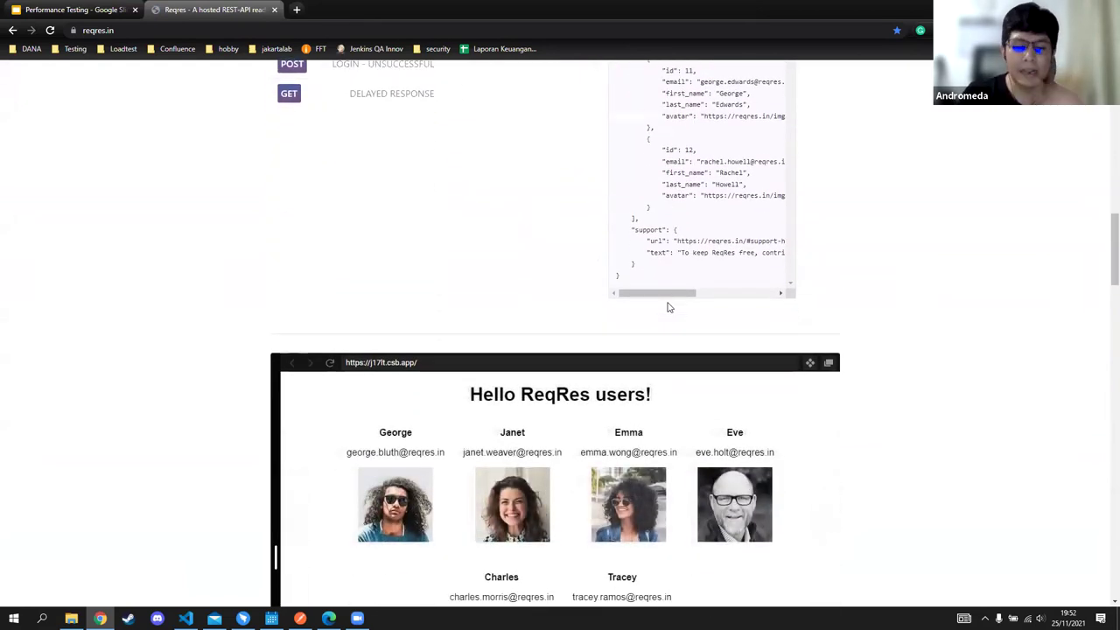
{"action": "scroll", "coordinate": [668, 307], "scroll_direction": "up", "scroll_amount": 5}
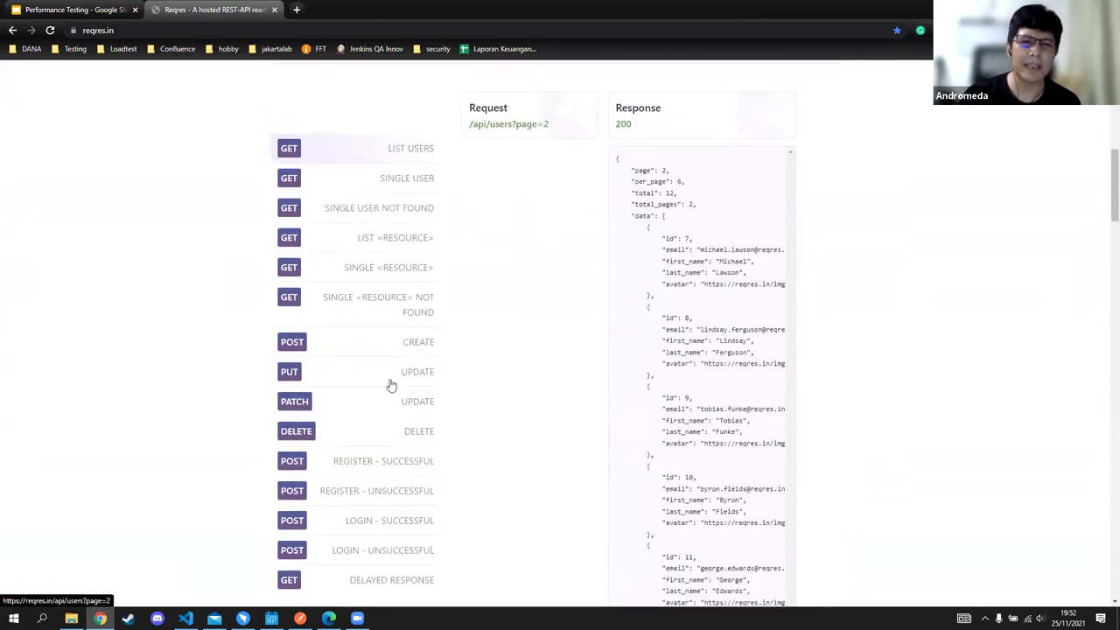
Step: Switch back to Postman and send the get list user Copy request
{"action": "left_click", "coordinate": [300, 619]}
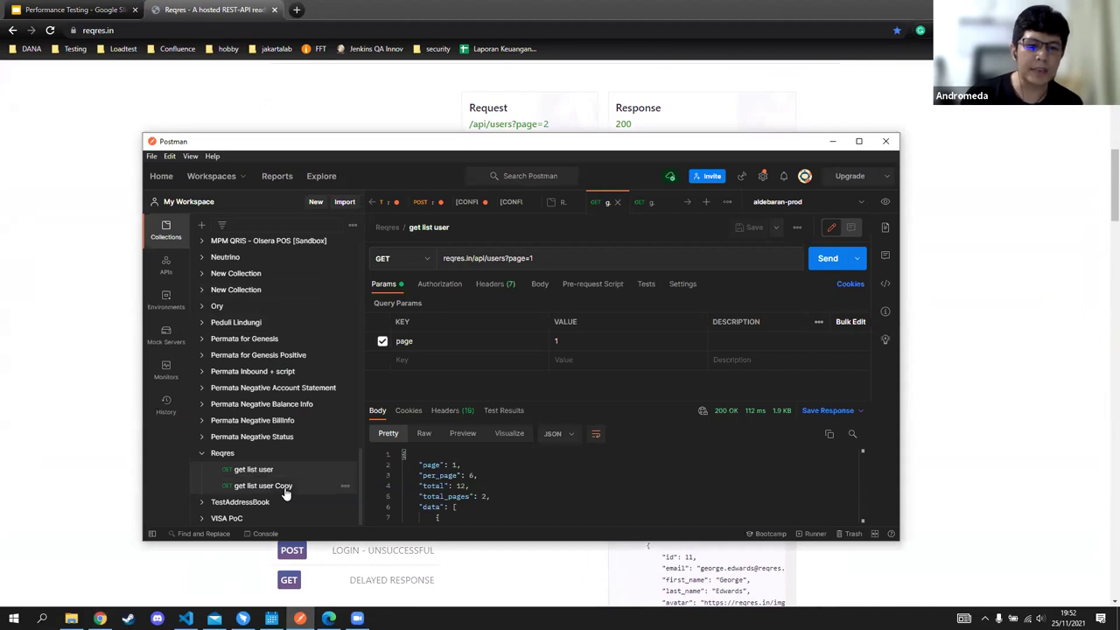
{"action": "left_click", "coordinate": [263, 486]}
{"action": "left_click", "coordinate": [825, 255]}
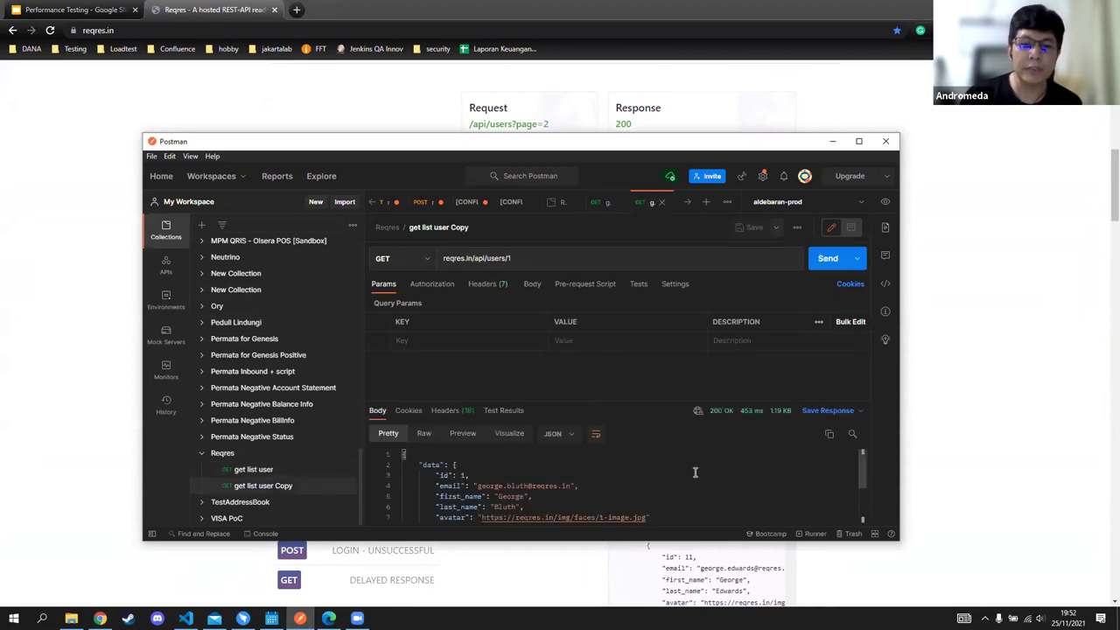
Step: Change the request URL to reqres.in/api/users/2, send it and check the e-mail field in the response
{"action": "left_click_drag", "start_coordinate": [504, 256], "coordinate": [516, 256]}
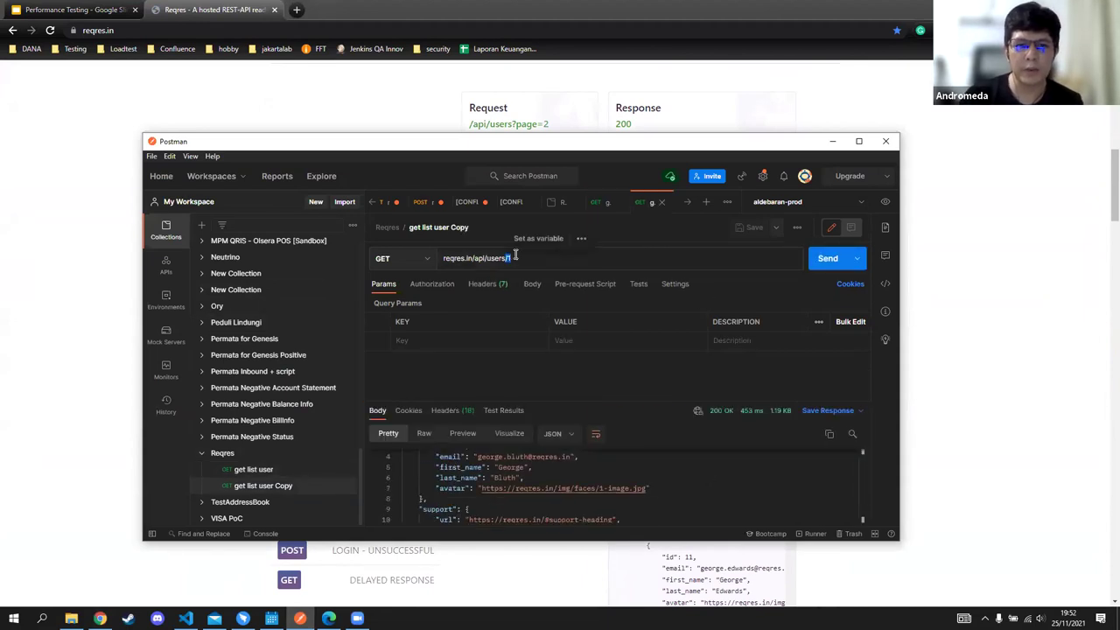
{"action": "type", "text": "/2"}
{"action": "left_click", "coordinate": [813, 258]}
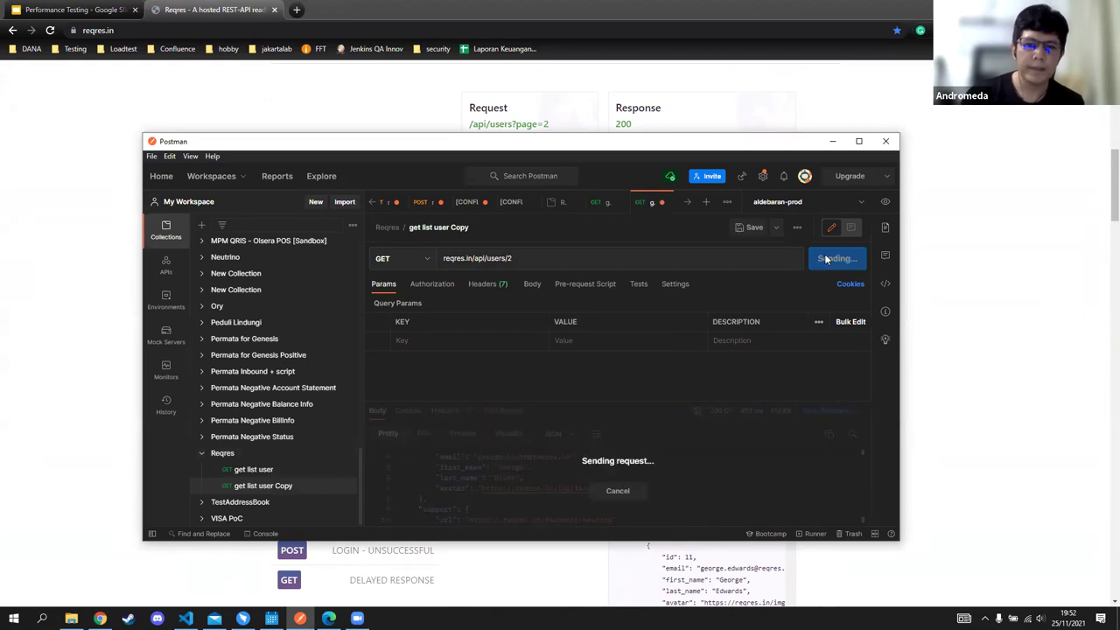
{"action": "scroll", "coordinate": [678, 464], "scroll_direction": "up", "scroll_amount": 2}
{"action": "left_click_drag", "start_coordinate": [477, 486], "coordinate": [577, 485]}
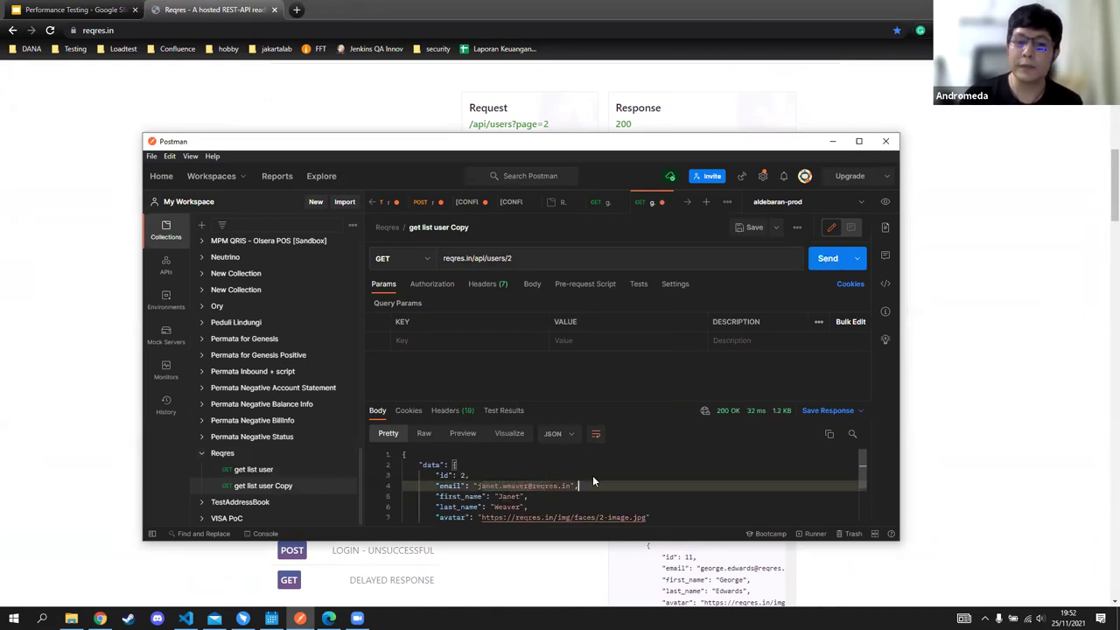
Step: Set the request URL to reqres.in/api/users/1, save it and send the request again
{"action": "left_click", "coordinate": [624, 258]}
{"action": "key", "text": "BackSpace"}
{"action": "type", "text": "1"}
{"action": "key", "text": "ctrl+Return"}
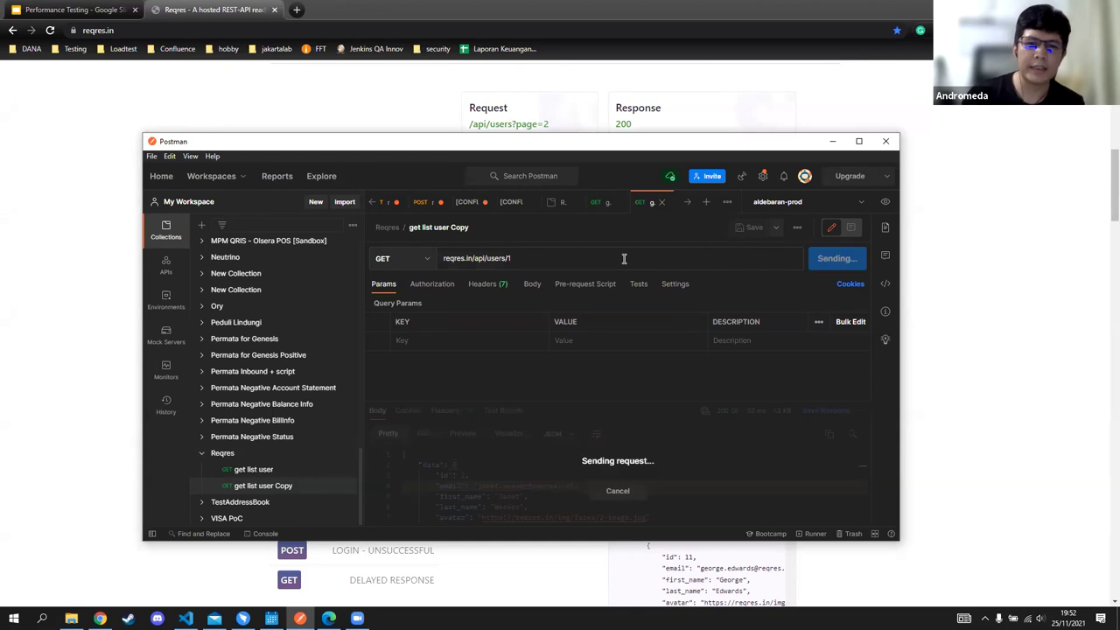
Step: Compare the get list user and get list user Copy requests in the Reqres collection
{"action": "left_click", "coordinate": [253, 470]}
{"action": "left_click", "coordinate": [262, 486]}
{"action": "left_click", "coordinate": [278, 470]}
{"action": "left_click", "coordinate": [280, 481]}
{"action": "left_click", "coordinate": [280, 473]}
{"action": "left_click", "coordinate": [282, 483]}
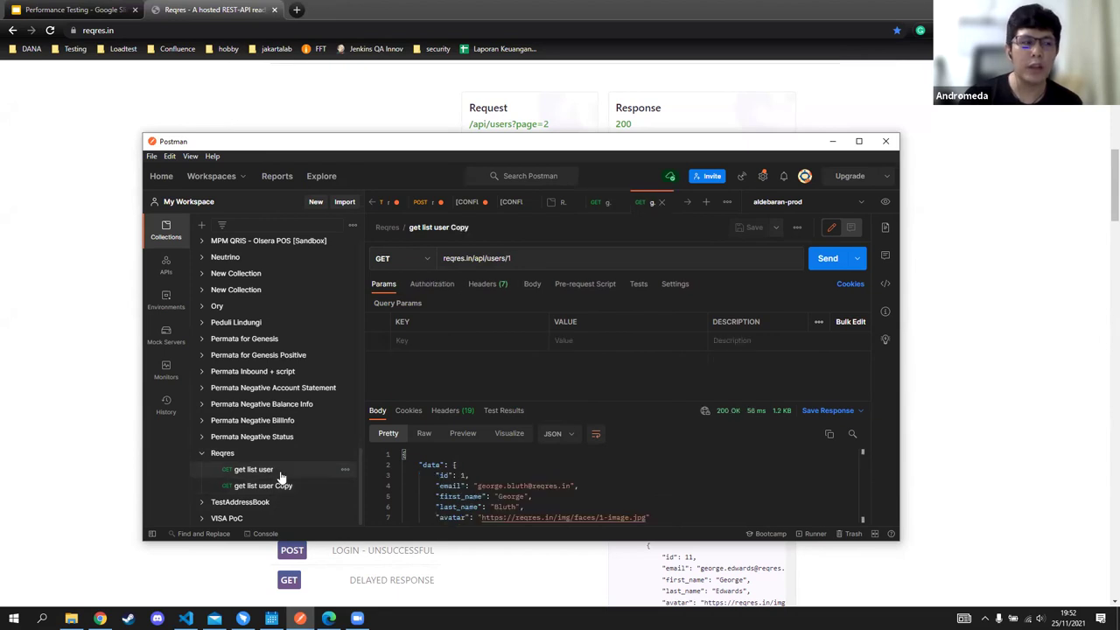
{"action": "left_click", "coordinate": [282, 475]}
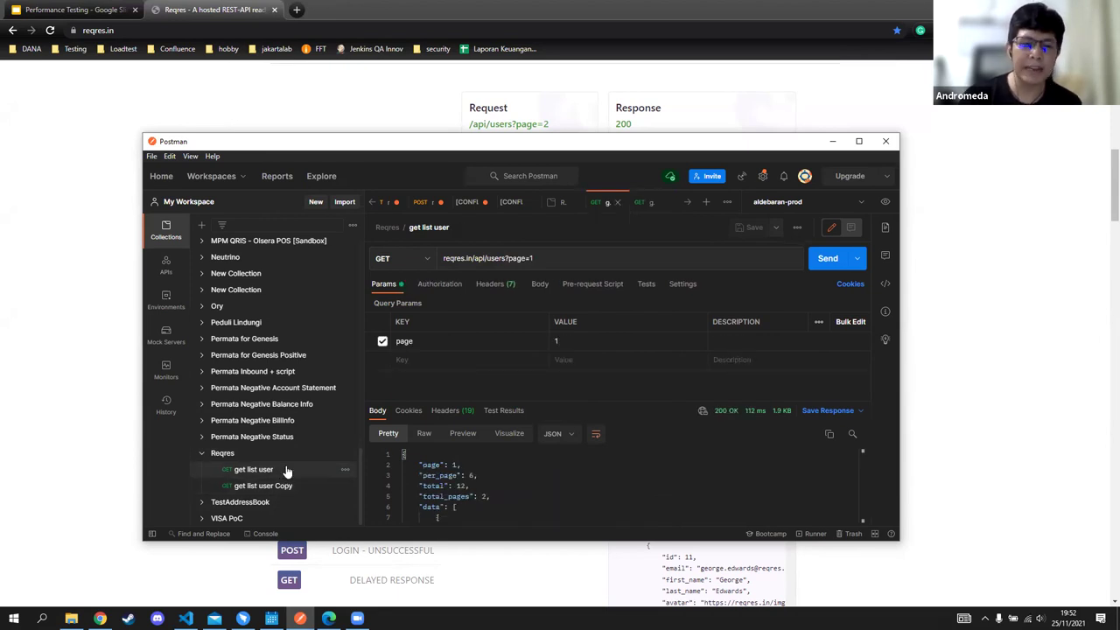
{"action": "left_click", "coordinate": [292, 487]}
{"action": "left_click", "coordinate": [289, 469]}
Step: Bring up File Explorer and go to the apache-jmeter-5.4.1 folder
{"action": "key", "text": "super+e"}
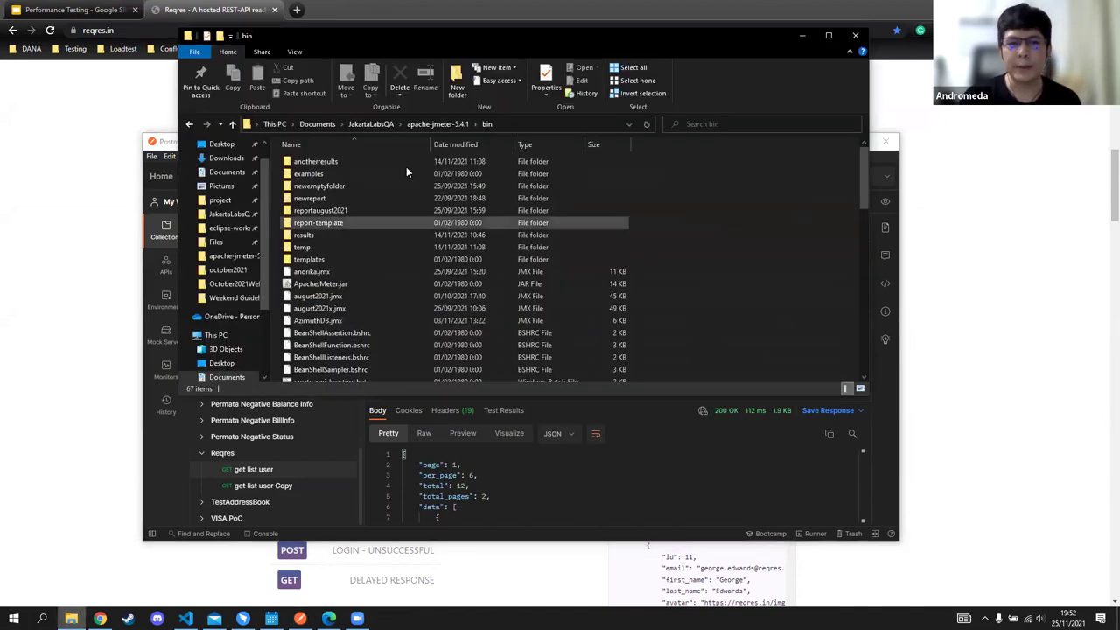
{"action": "left_click", "coordinate": [414, 124]}
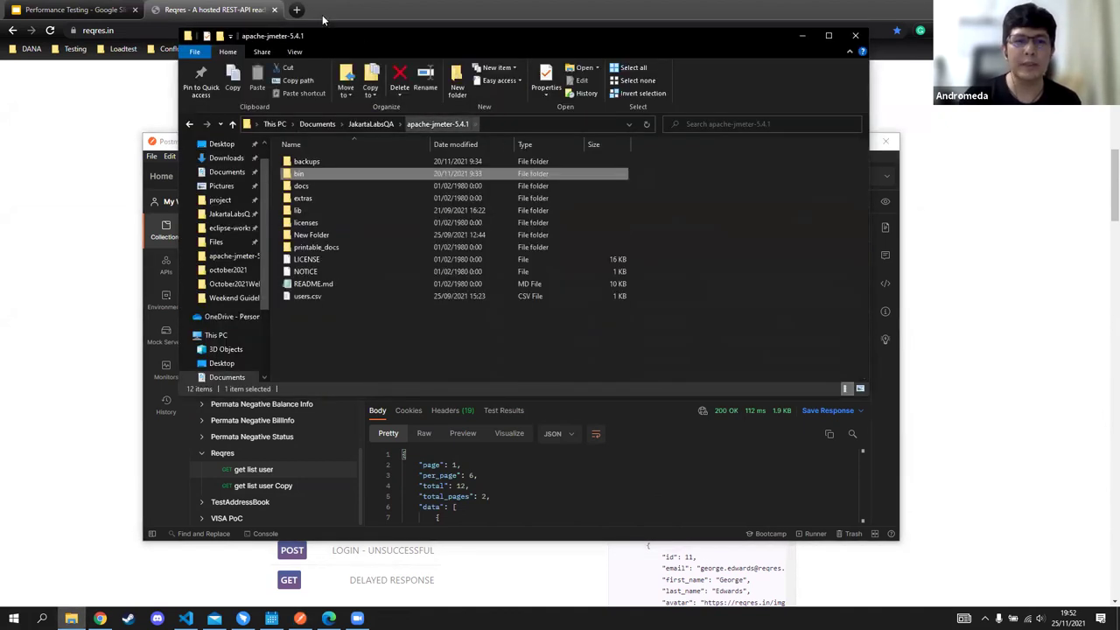
Step: Open the Apache JMeter website in a new Chrome tab, review its Download Releases page and close the tab
{"action": "left_click", "coordinate": [297, 10]}
{"action": "type", "text": "jmeter"}
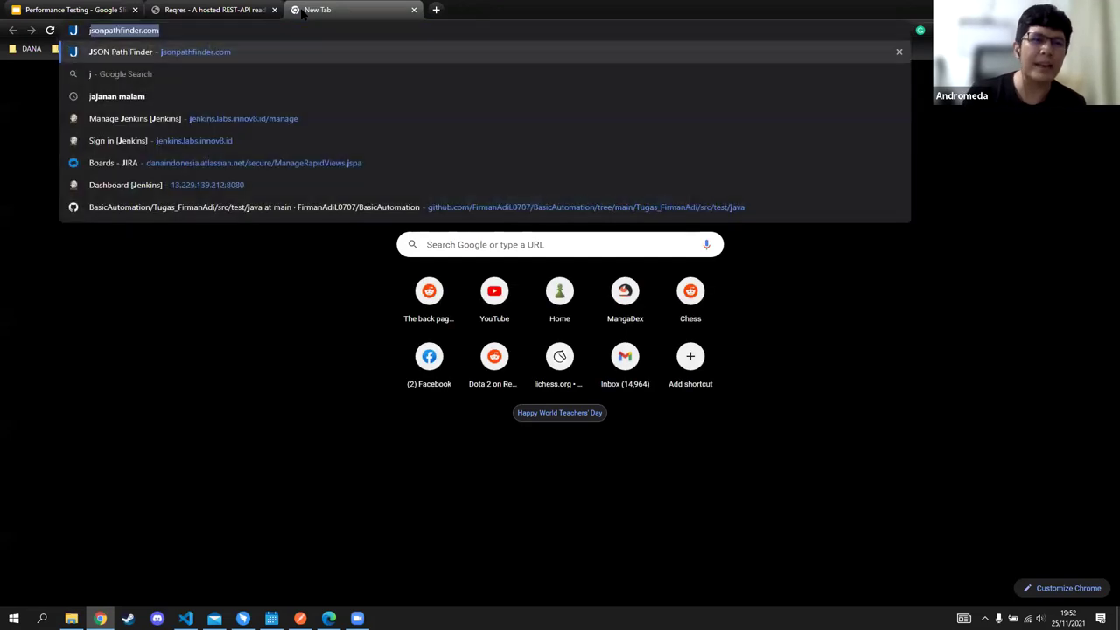
{"action": "key", "text": "Return"}
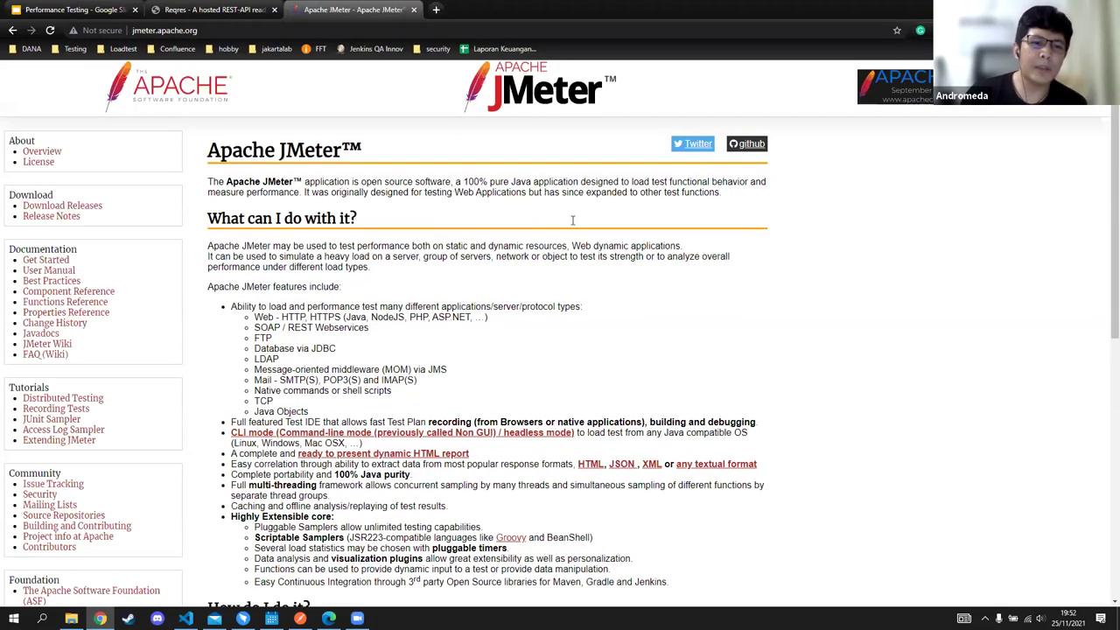
{"action": "left_click", "coordinate": [62, 205]}
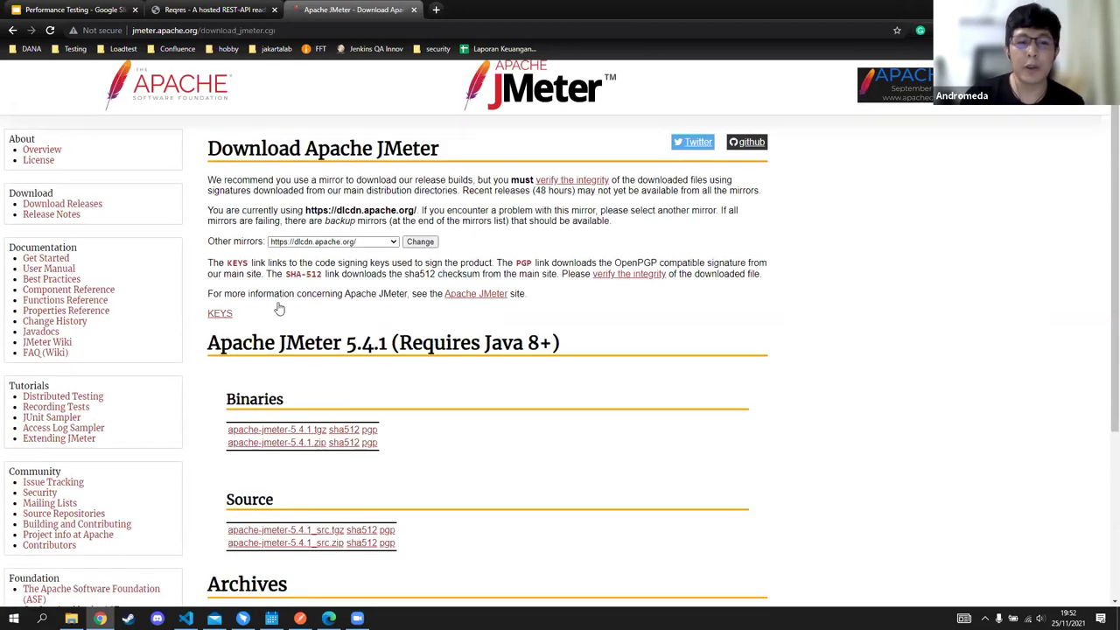
{"action": "scroll", "coordinate": [278, 308], "scroll_direction": "down", "scroll_amount": 2}
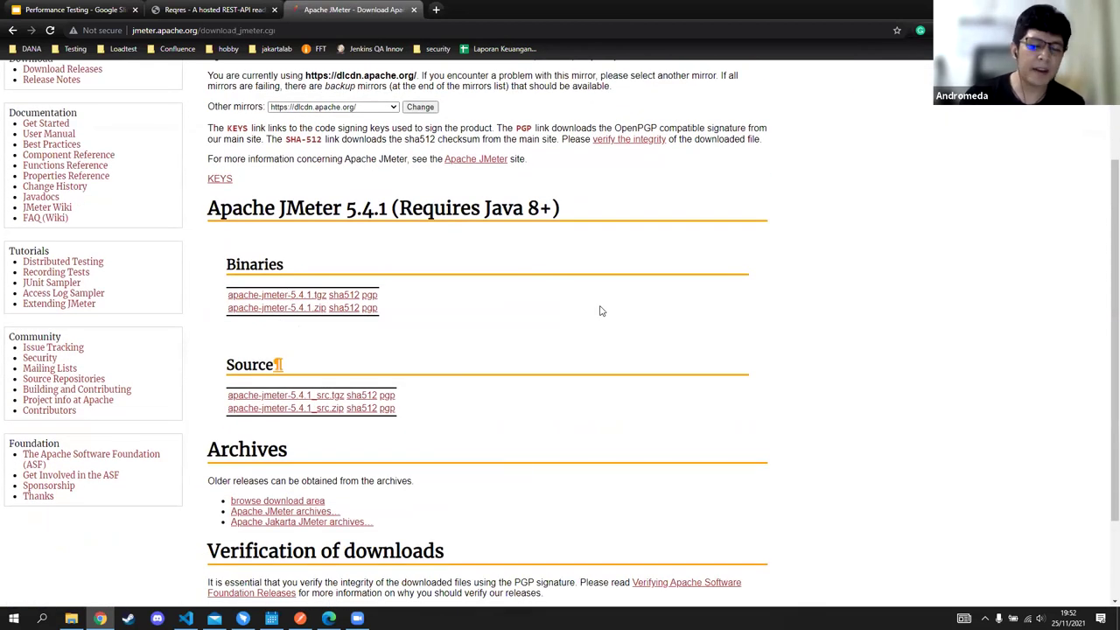
{"action": "scroll", "coordinate": [537, 259], "scroll_direction": "up", "scroll_amount": 2}
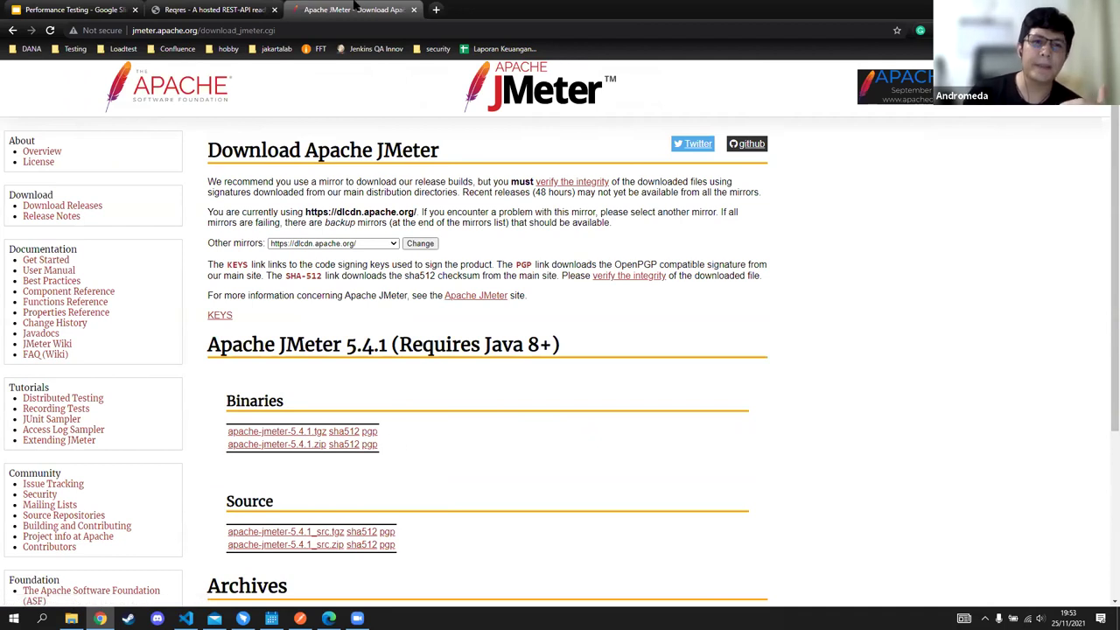
{"action": "middle_click", "coordinate": [355, 7]}
Step: Switch to File Explorer and open the bin folder inside JakartaLabsQA's apache-jmeter-5.4.1 folder
{"action": "left_click", "coordinate": [71, 619]}
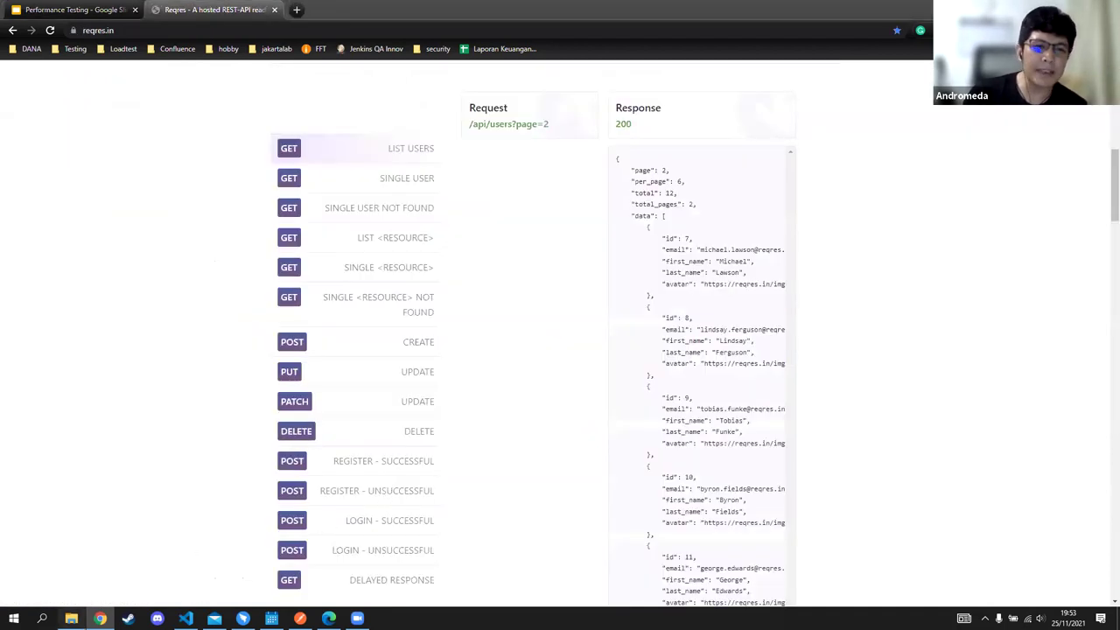
{"action": "double_click", "coordinate": [311, 173]}
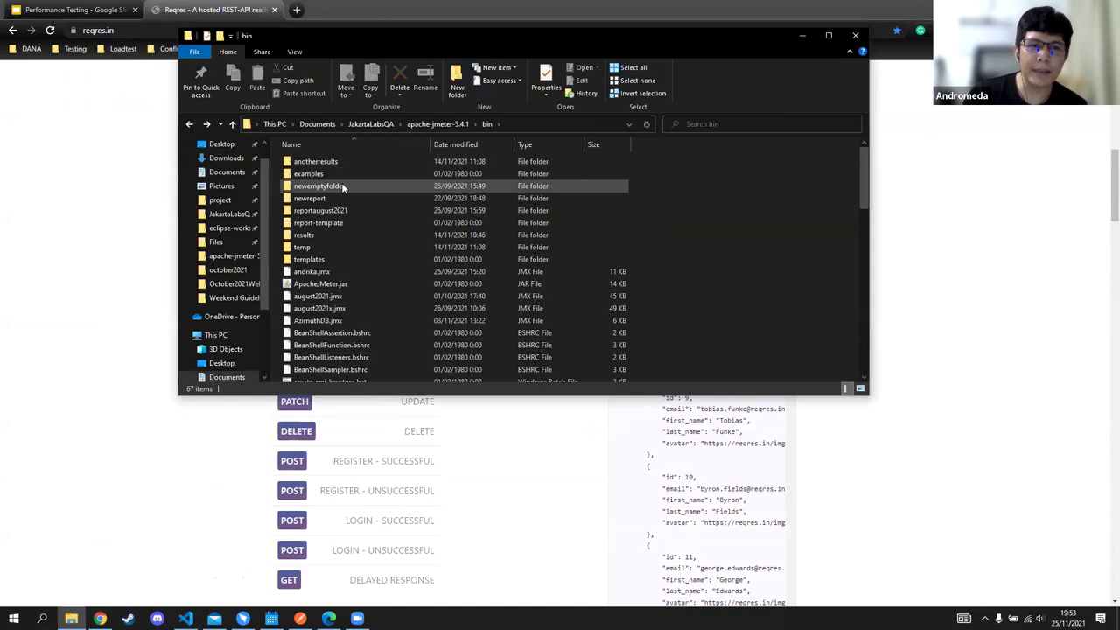
{"action": "left_click", "coordinate": [371, 123]}
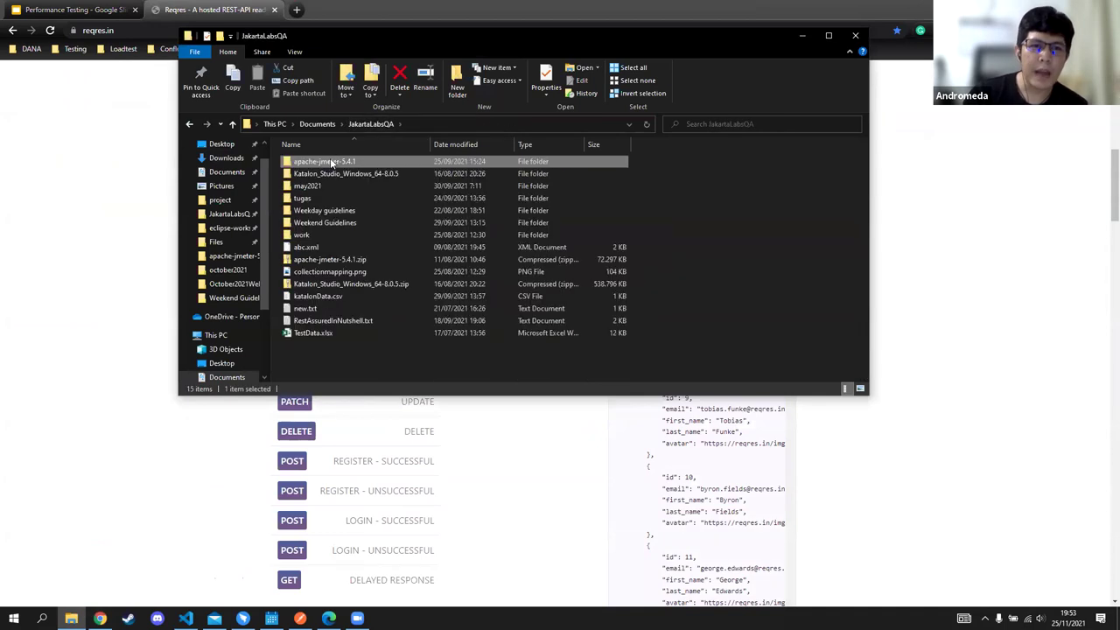
{"action": "double_click", "coordinate": [340, 164]}
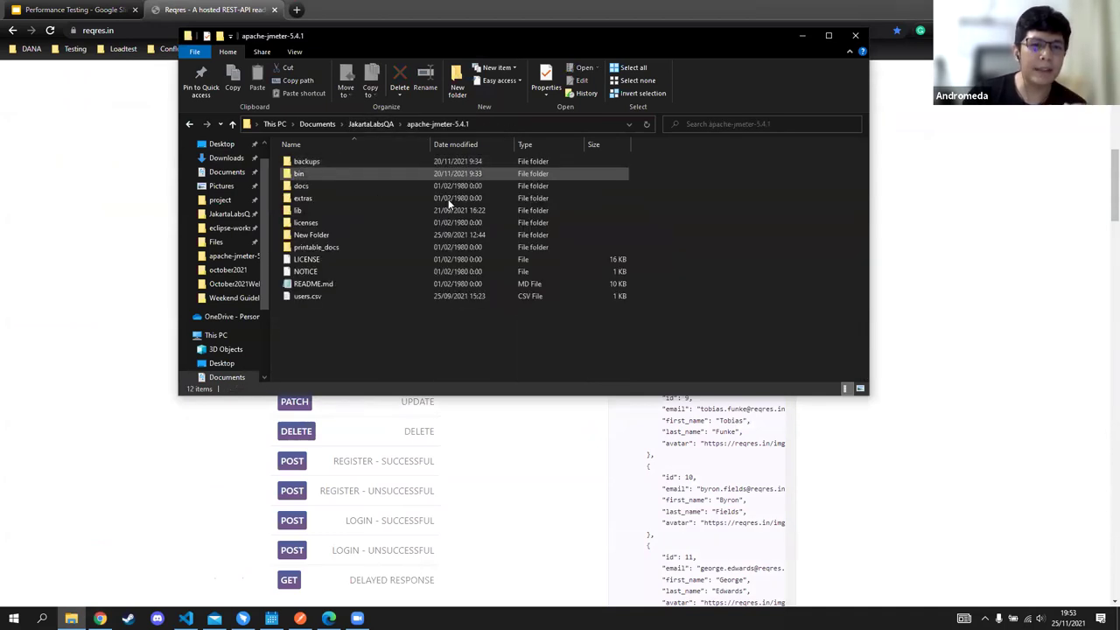
{"action": "double_click", "coordinate": [319, 174]}
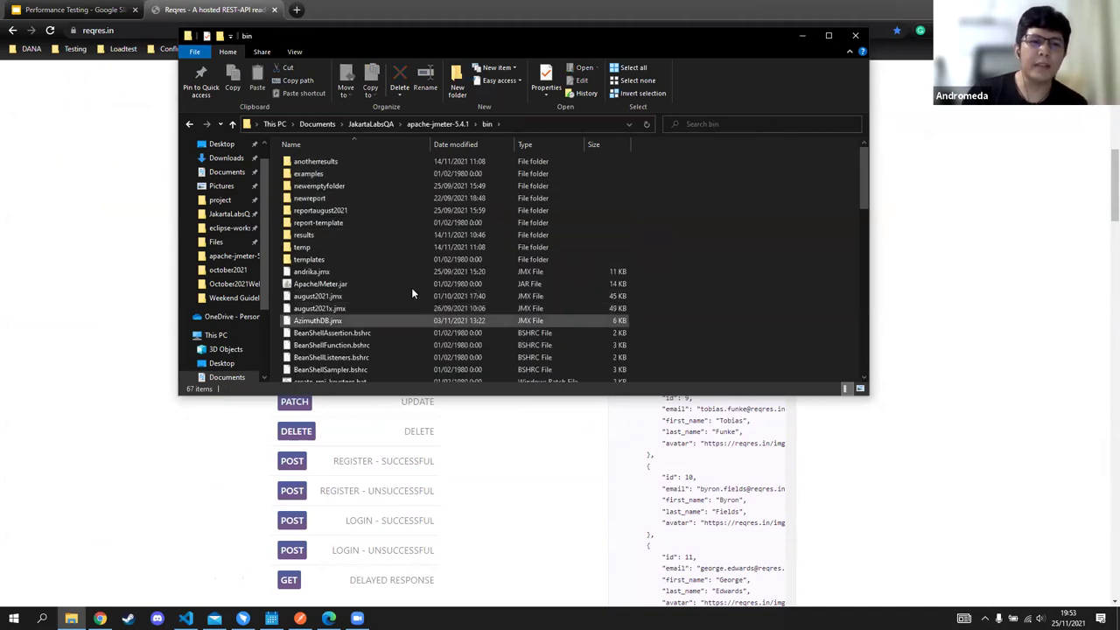
Step: Find jmeter.bat in the bin folder and run it to launch Apache JMeter
{"action": "scroll", "coordinate": [412, 287], "scroll_direction": "down", "scroll_amount": 3}
{"action": "scroll", "coordinate": [340, 253], "scroll_direction": "down", "scroll_amount": 5}
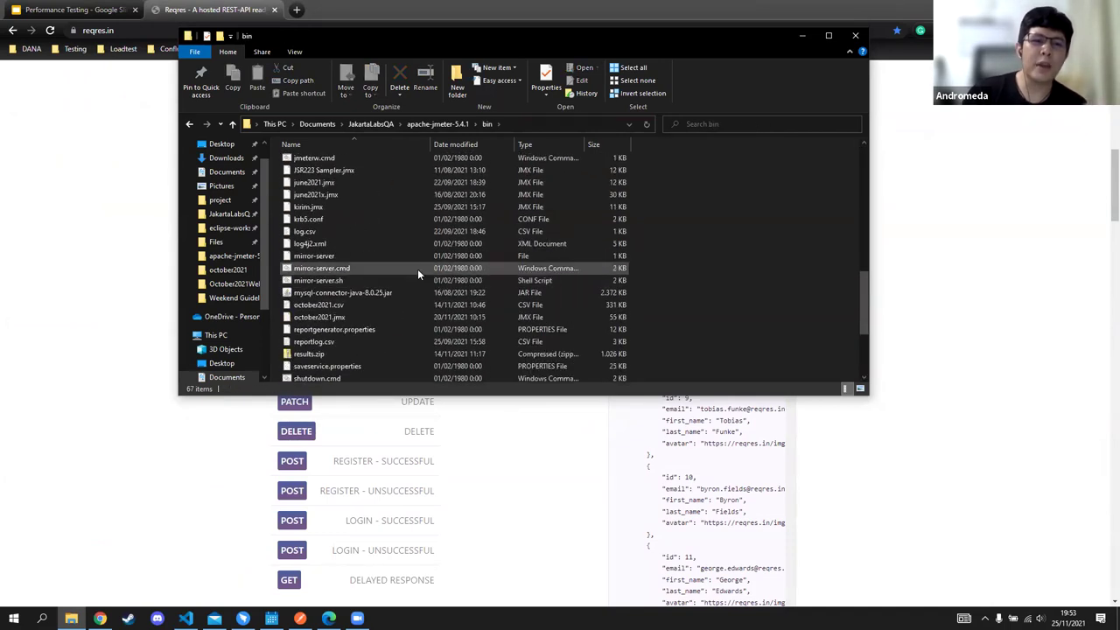
{"action": "scroll", "coordinate": [411, 267], "scroll_direction": "up", "scroll_amount": 4}
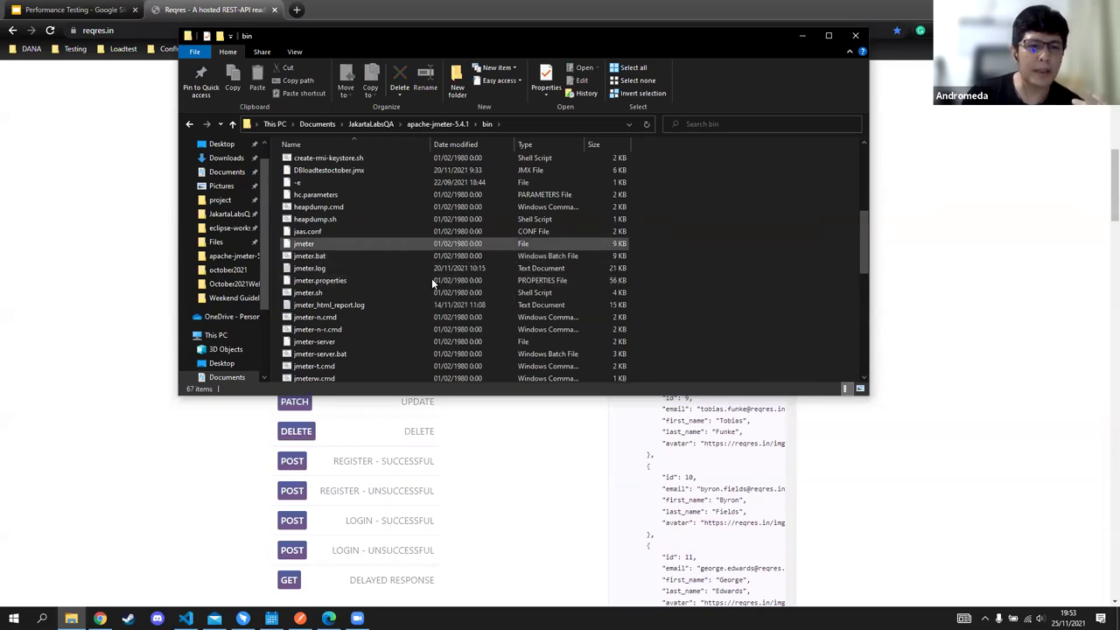
{"action": "scroll", "coordinate": [423, 277], "scroll_direction": "down", "scroll_amount": 2}
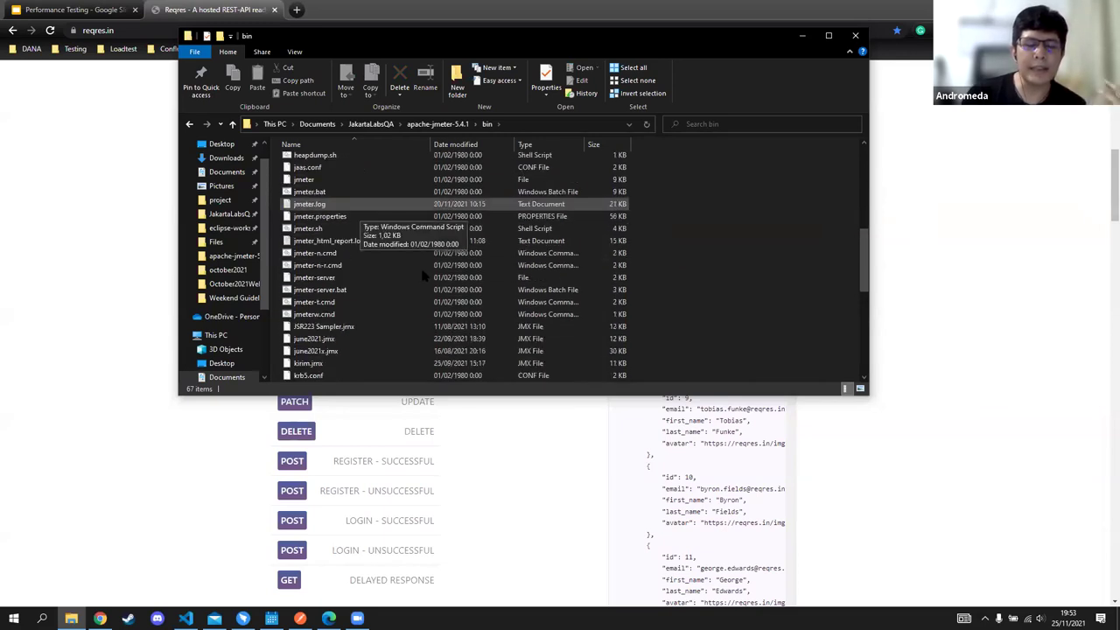
{"action": "scroll", "coordinate": [400, 230], "scroll_direction": "down", "scroll_amount": 1}
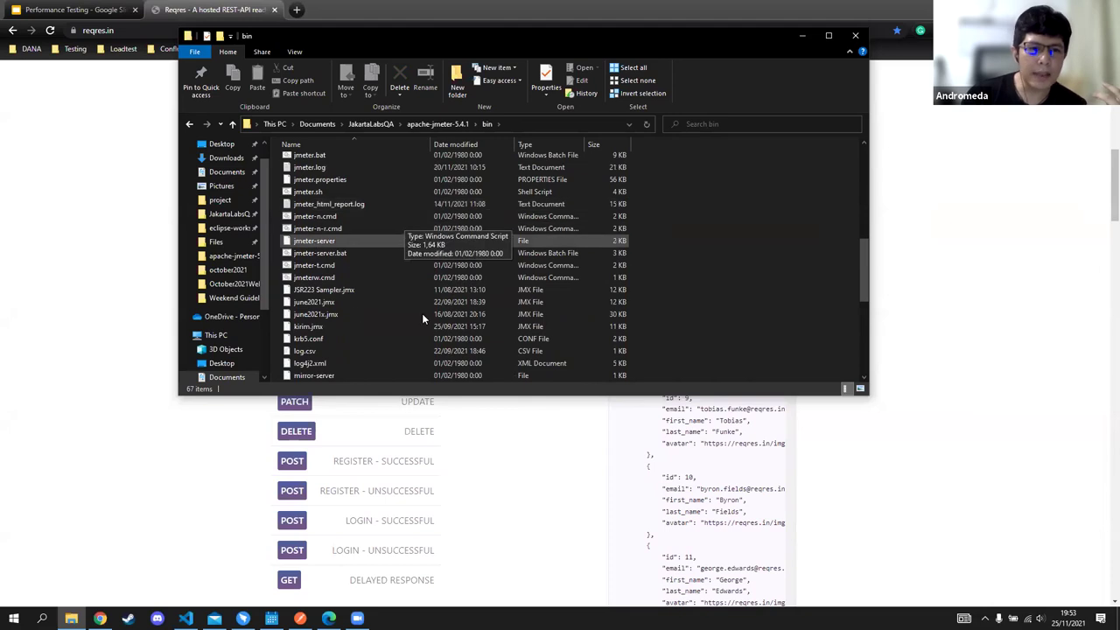
{"action": "scroll", "coordinate": [393, 279], "scroll_direction": "up", "scroll_amount": 2}
{"action": "scroll", "coordinate": [600, 328], "scroll_direction": "down", "scroll_amount": 1}
{"action": "double_click", "coordinate": [601, 328]}
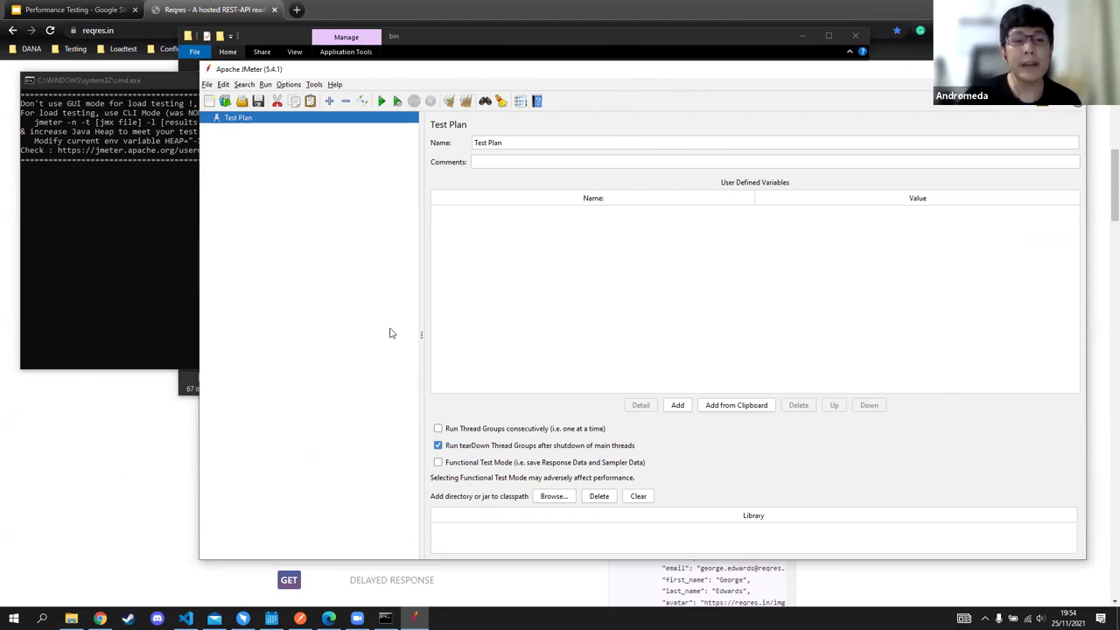
Step: Examine the CLI mode command in the JMeter console window, including its jmx file, results file and web report folder arguments
{"action": "left_click", "coordinate": [161, 177]}
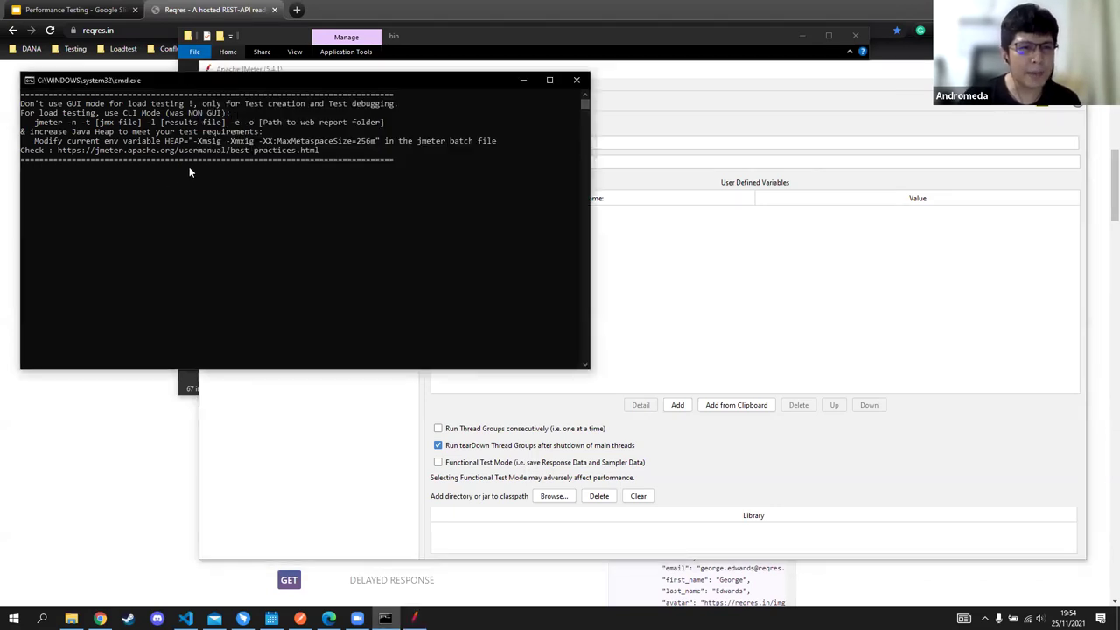
{"action": "left_click_drag", "start_coordinate": [35, 123], "coordinate": [396, 125]}
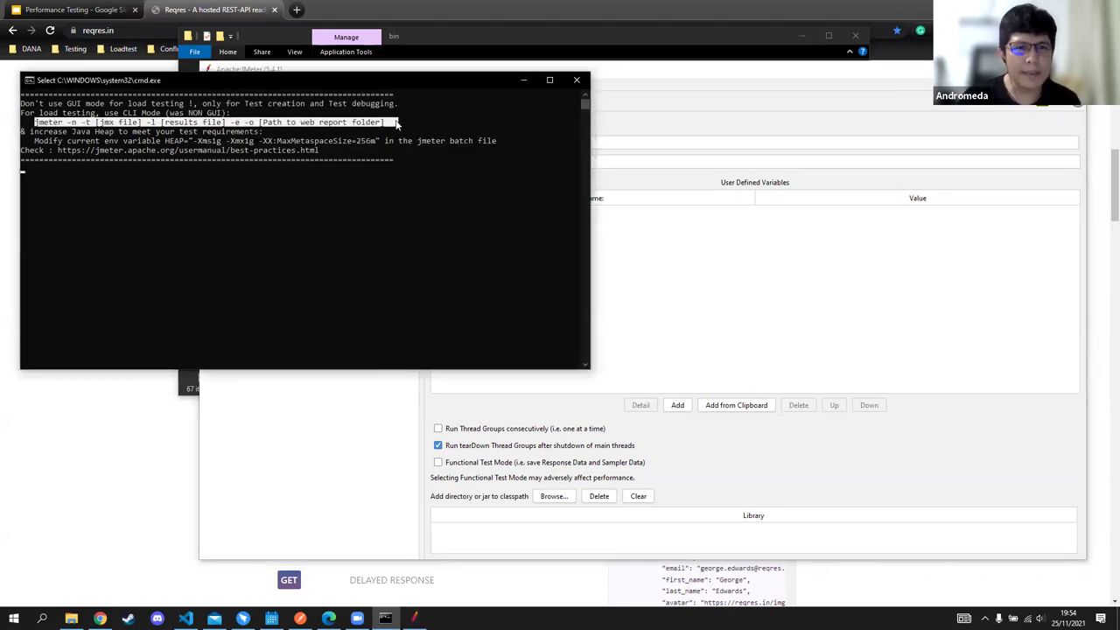
{"action": "left_click", "coordinate": [394, 168]}
{"action": "left_click_drag", "start_coordinate": [102, 127], "coordinate": [141, 126]}
{"action": "left_click", "coordinate": [592, 153]}
{"action": "left_click", "coordinate": [120, 179]}
{"action": "left_click_drag", "start_coordinate": [161, 123], "coordinate": [348, 123]}
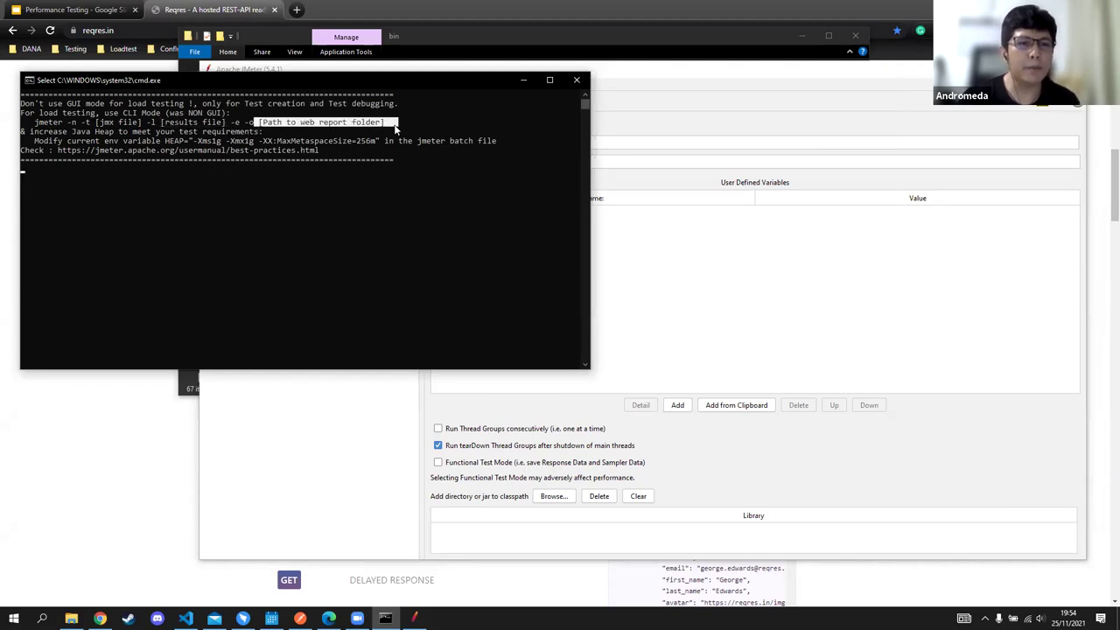
{"action": "right_click", "coordinate": [396, 201]}
Step: Look at JMeter's Generate HTML report tool and the console's advice on increasing the Java Heap
{"action": "left_click", "coordinate": [642, 93]}
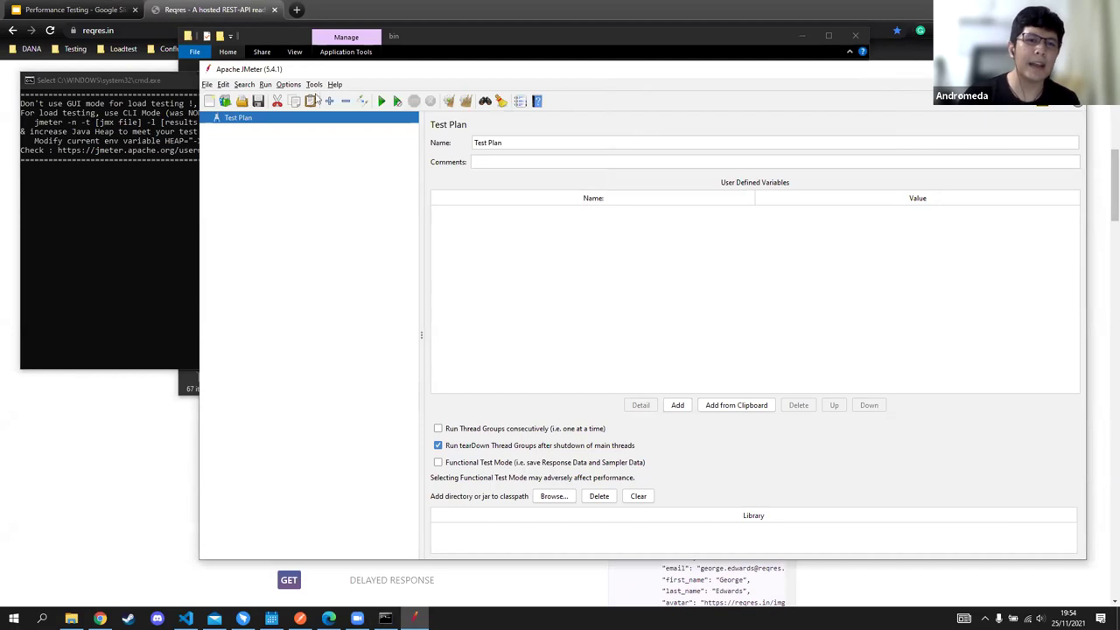
{"action": "left_click", "coordinate": [317, 85]}
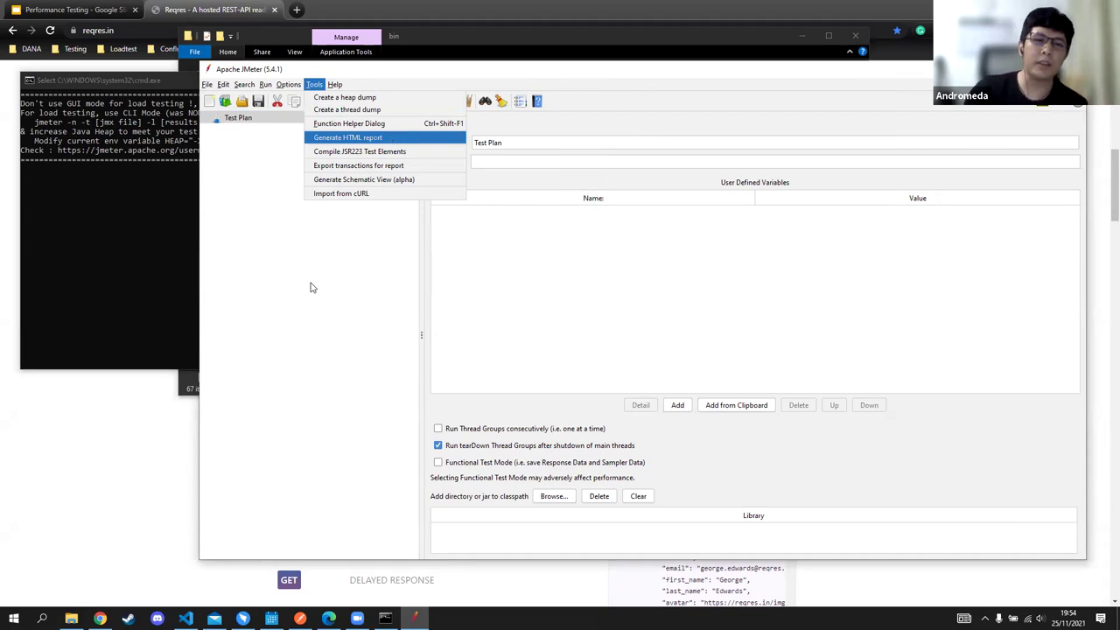
{"action": "left_click", "coordinate": [291, 254]}
{"action": "left_click", "coordinate": [126, 184]}
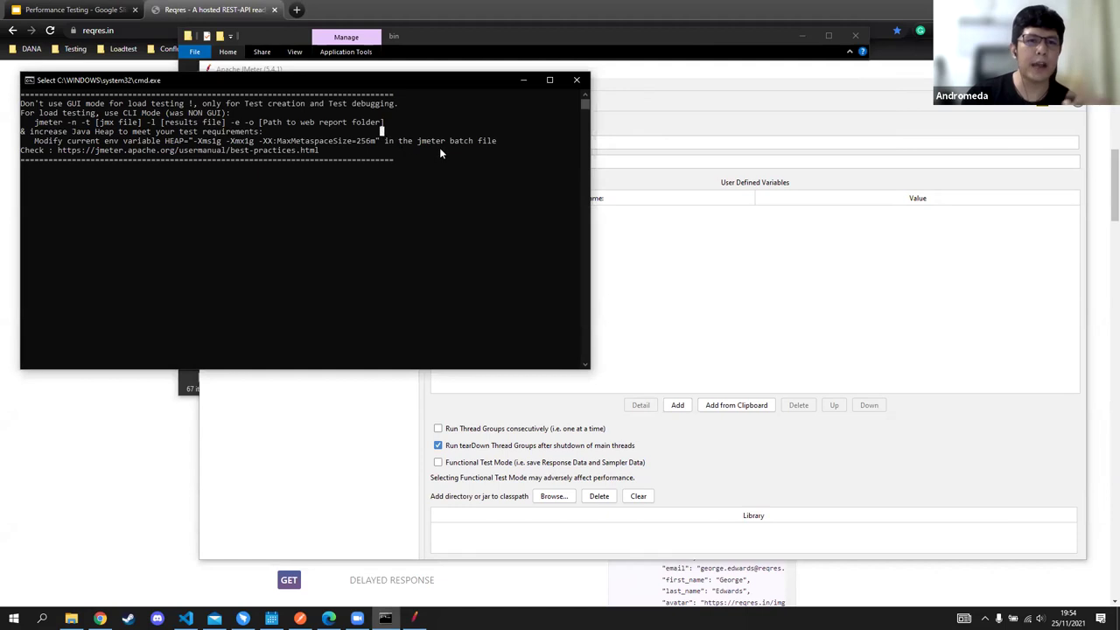
{"action": "left_click_drag", "start_coordinate": [414, 123], "coordinate": [116, 133]}
{"action": "left_click", "coordinate": [780, 262]}
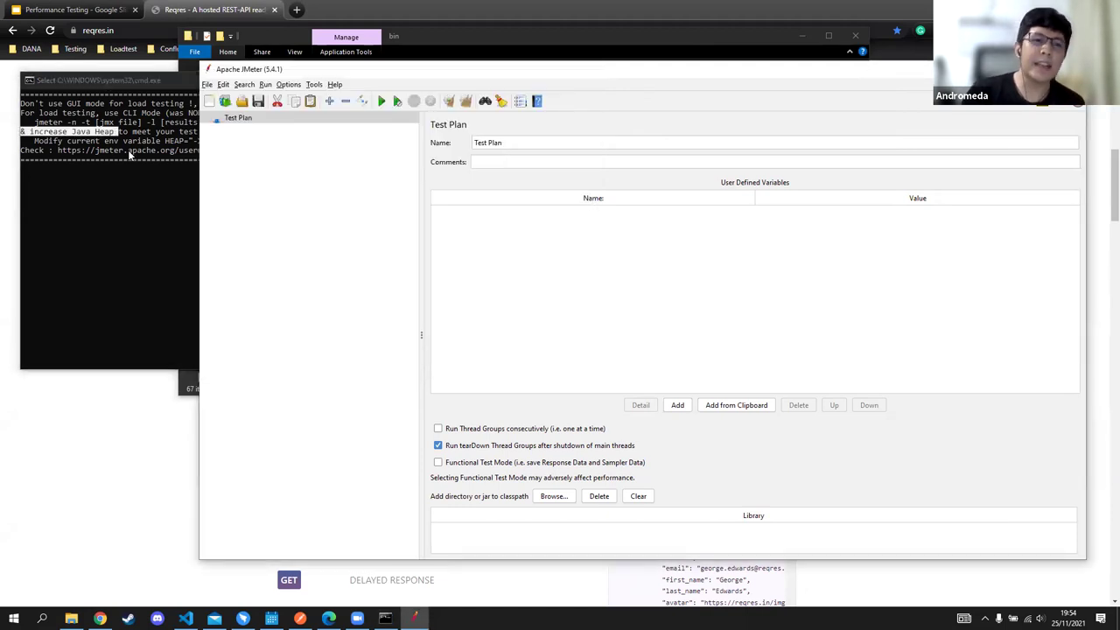
Step: Add a Thread Group to the Test Plan
{"action": "right_click", "coordinate": [238, 117]}
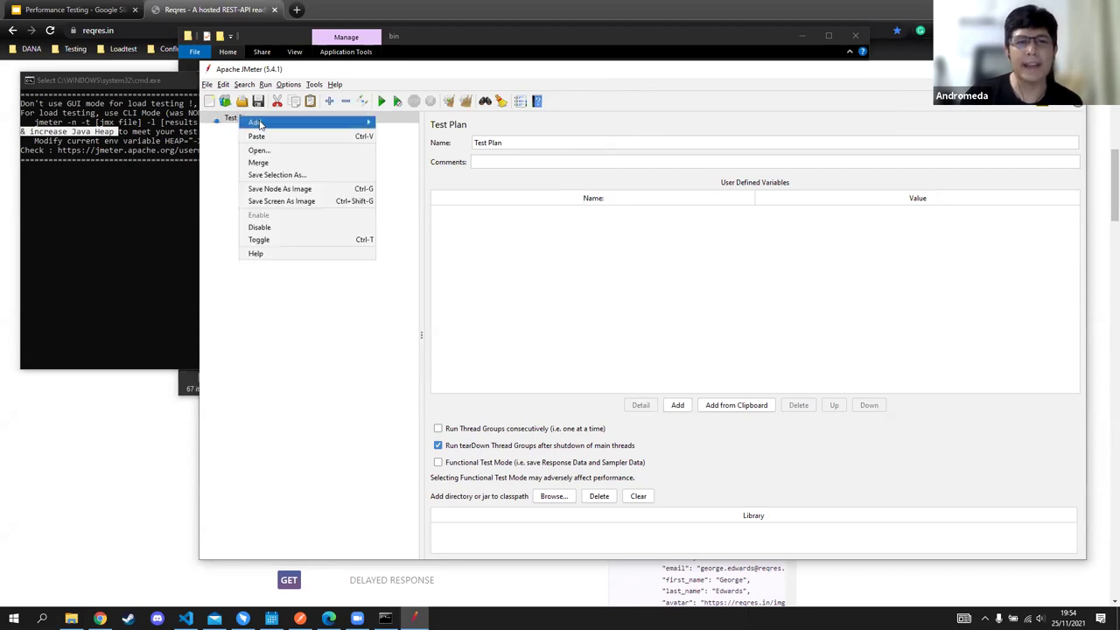
{"action": "mouse_move", "coordinate": [310, 122]}
{"action": "mouse_move", "coordinate": [420, 122]}
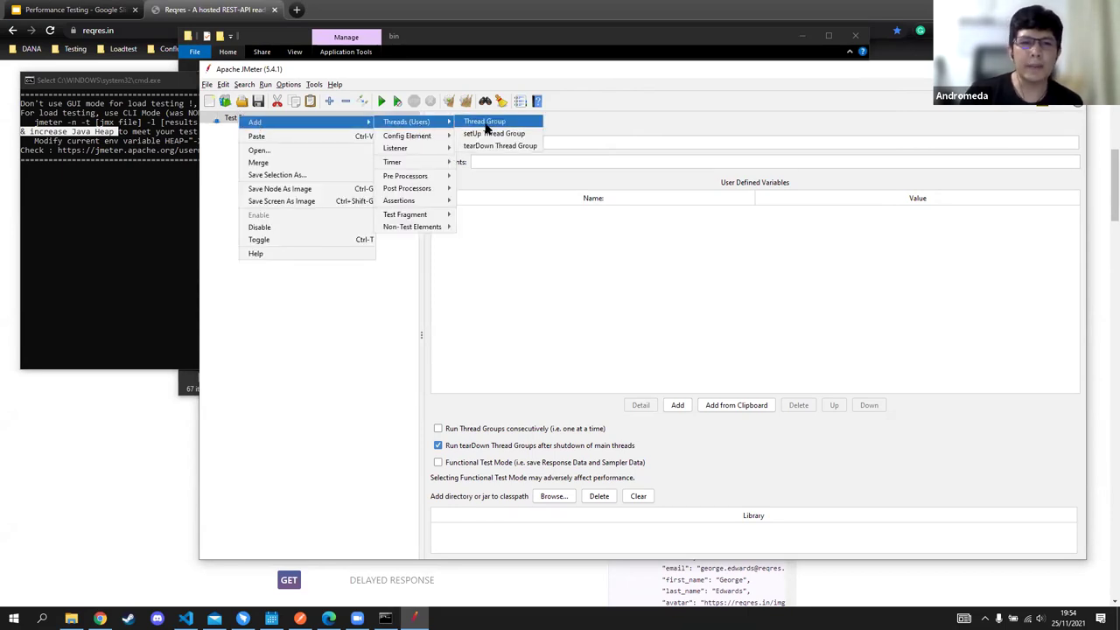
{"action": "left_click", "coordinate": [485, 123]}
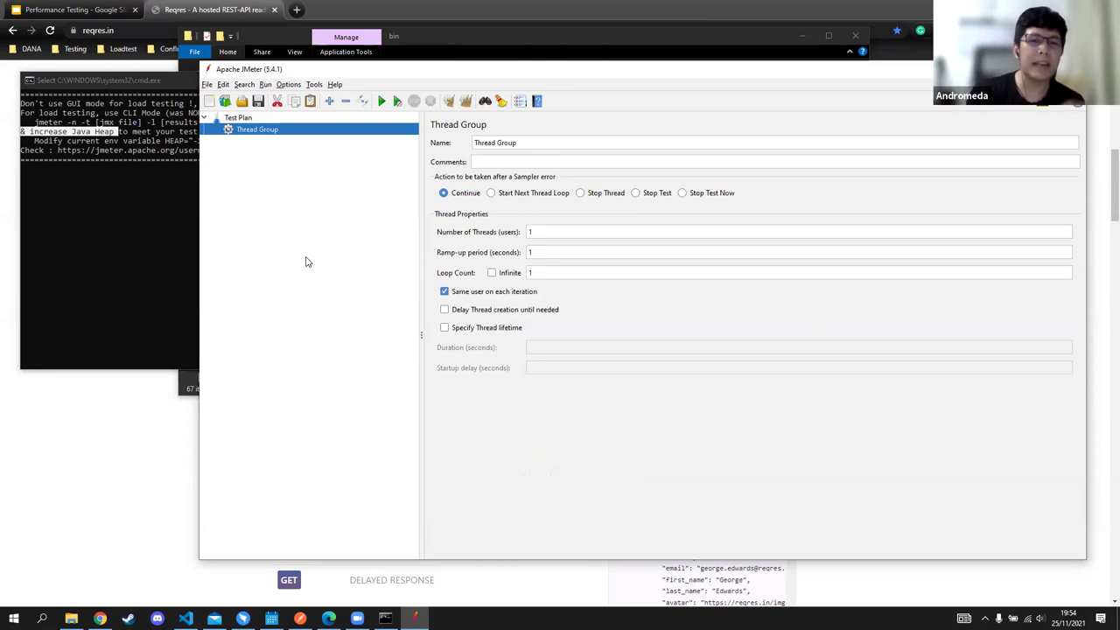
Step: Set the Thread Group's number of threads (users) to 3
{"action": "triple_click", "coordinate": [503, 143]}
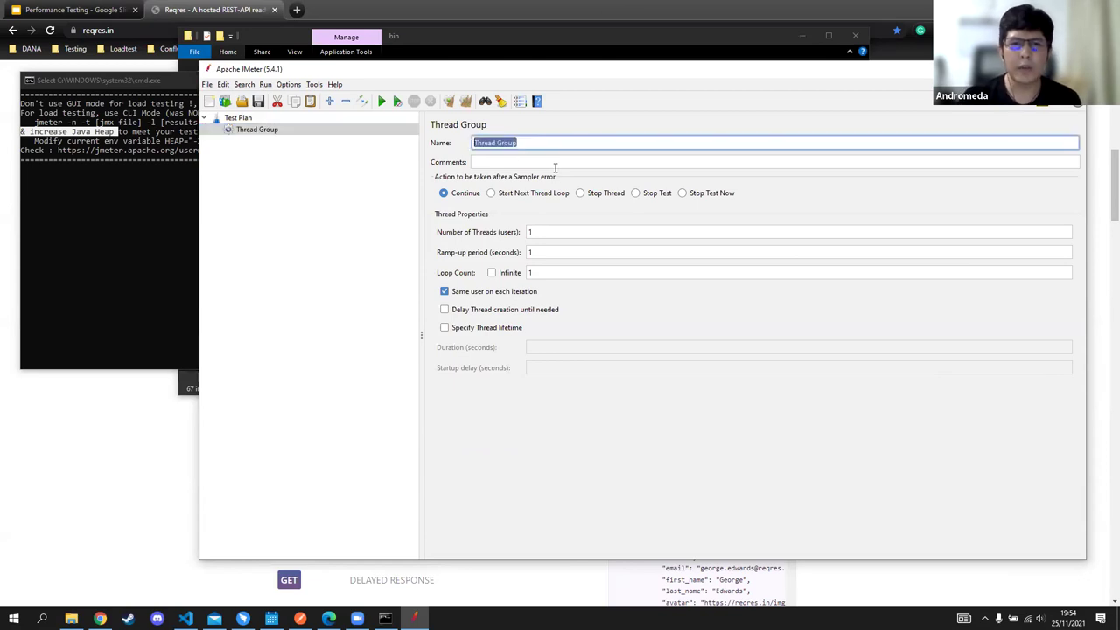
{"action": "left_click", "coordinate": [554, 231]}
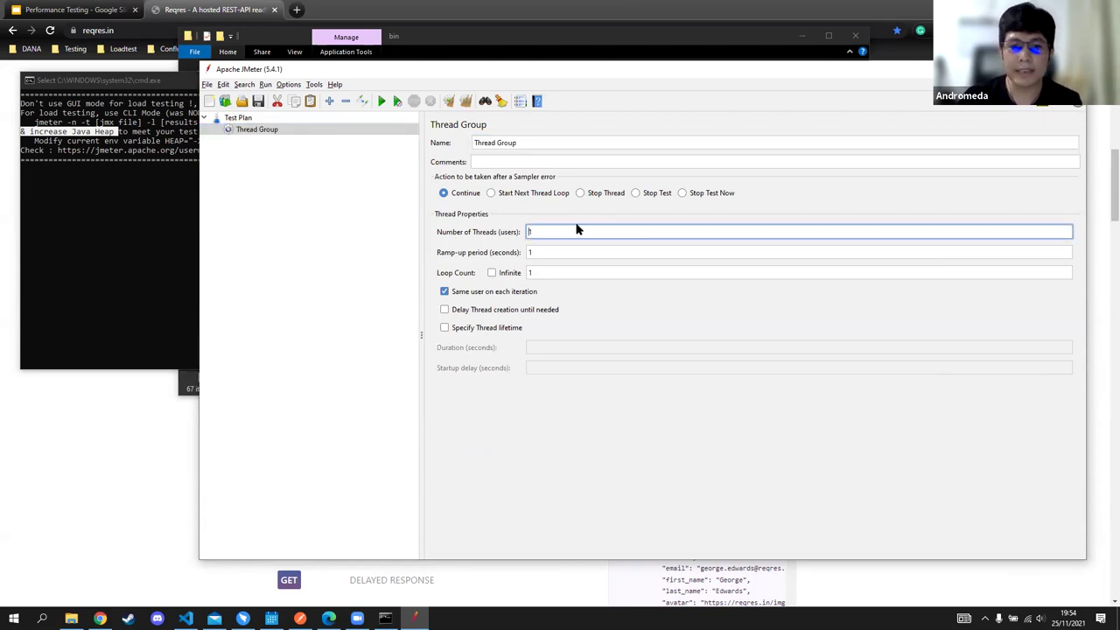
{"action": "type", "text": "0"}
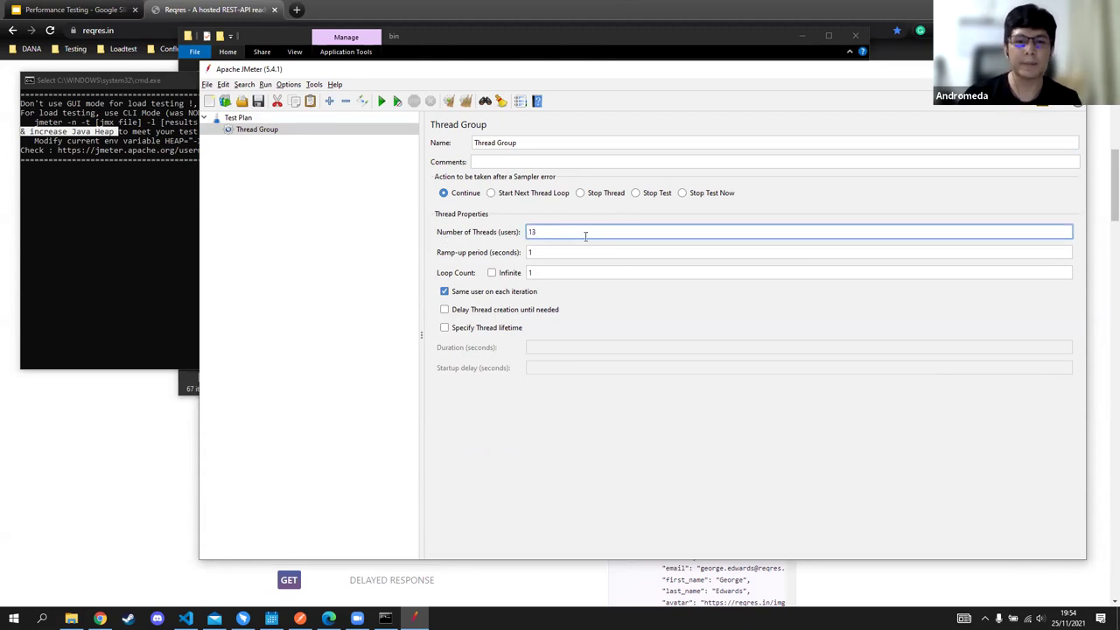
{"action": "left_click", "coordinate": [547, 253]}
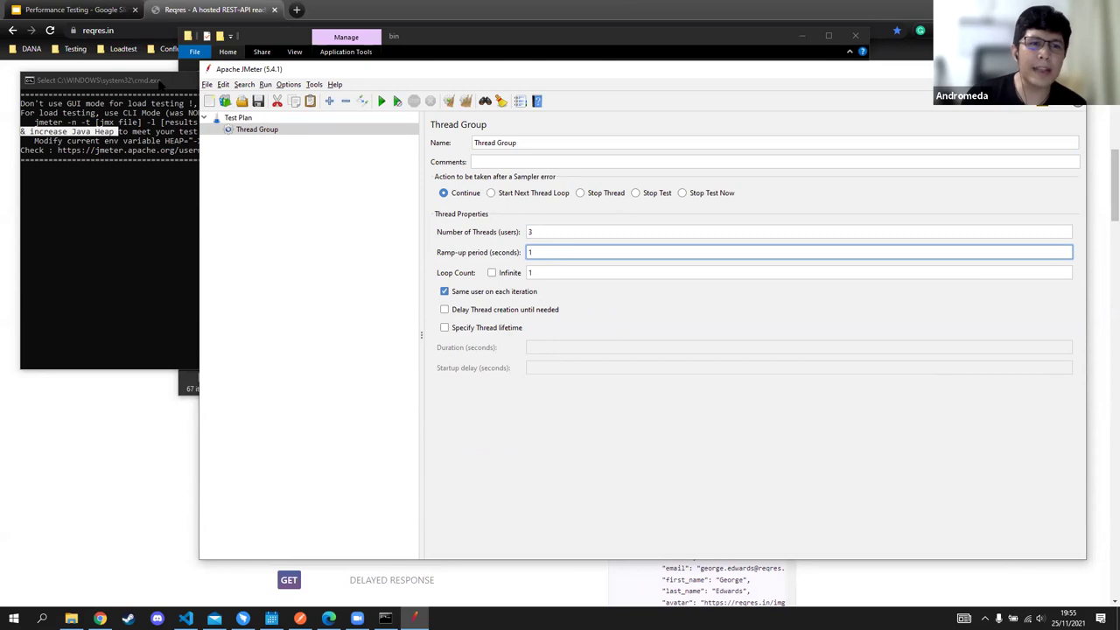
Step: Try the infinite loop option on the Thread Group, turn it off and set the loop count to 1
{"action": "left_click", "coordinate": [491, 274]}
{"action": "left_click", "coordinate": [491, 275]}
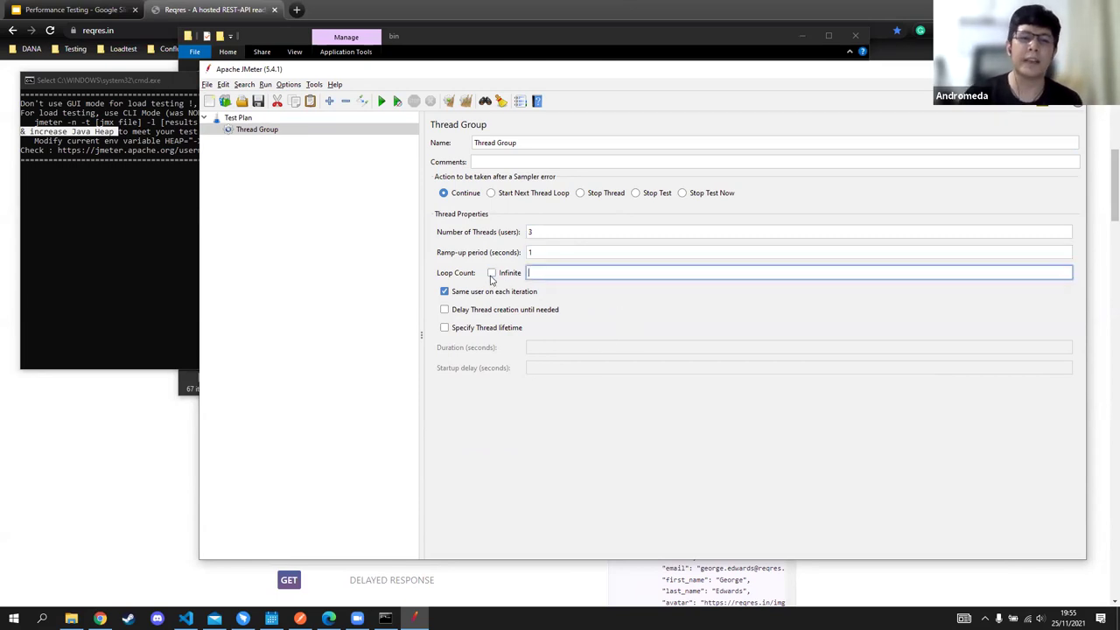
{"action": "left_click", "coordinate": [720, 88]}
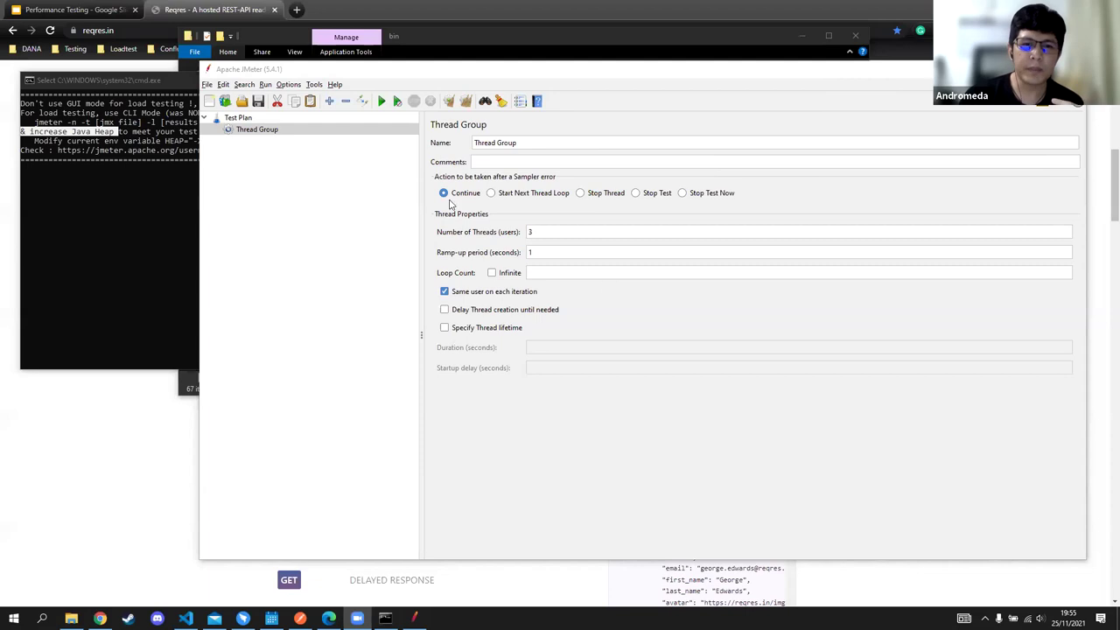
{"action": "left_click", "coordinate": [542, 272]}
{"action": "type", "text": "1"}
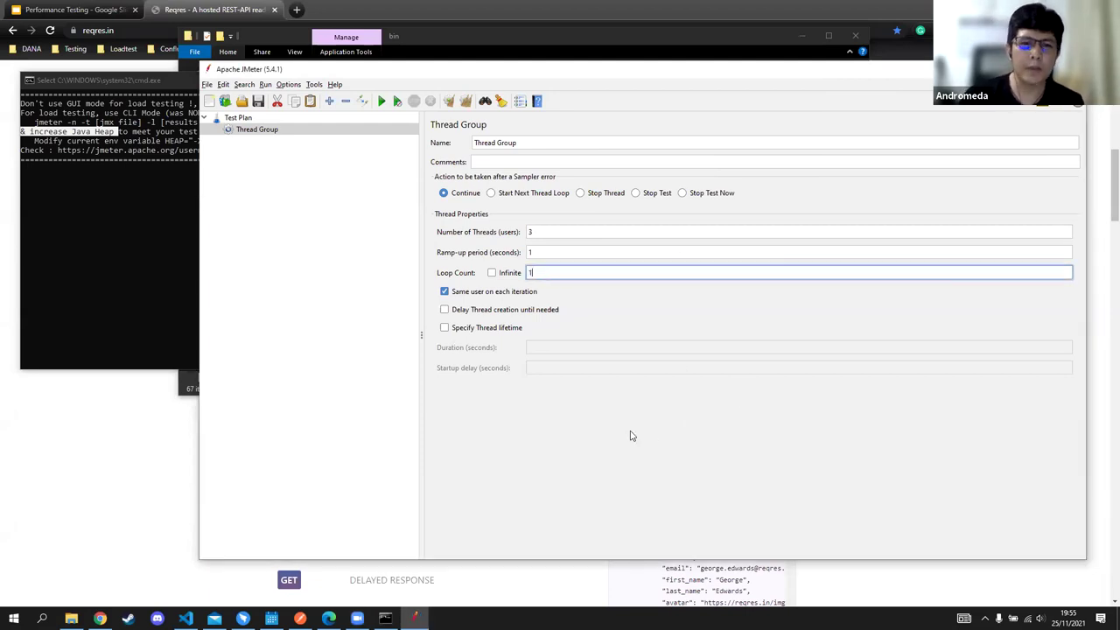
Step: Add an HTTP Request sampler to the Thread Group and enter reqres as its name
{"action": "right_click", "coordinate": [252, 138]}
{"action": "mouse_move", "coordinate": [280, 137]}
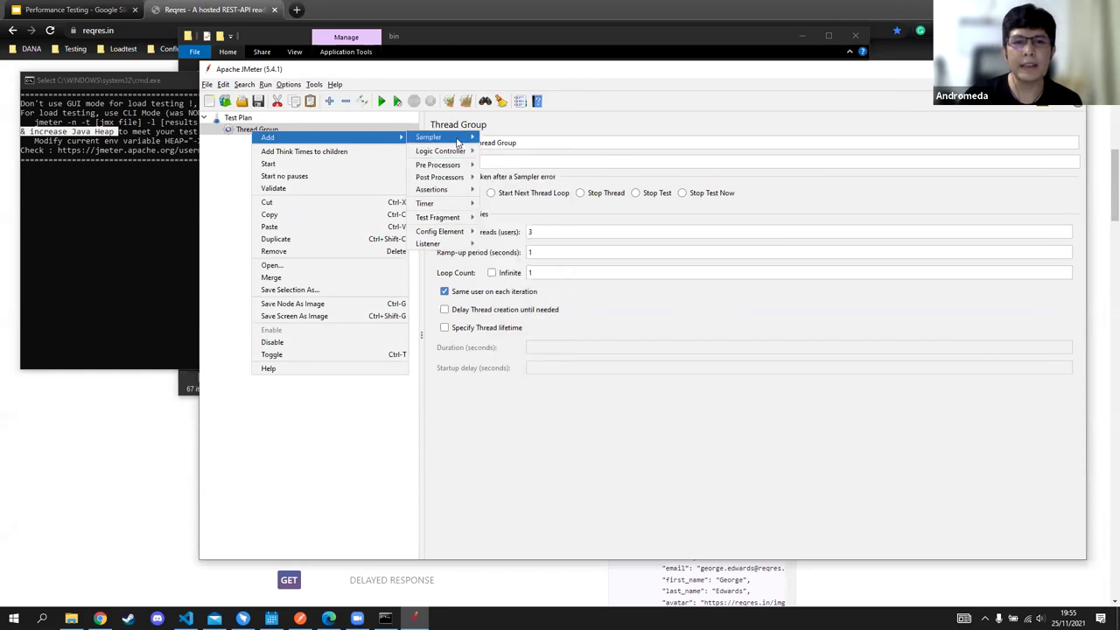
{"action": "mouse_move", "coordinate": [457, 140]}
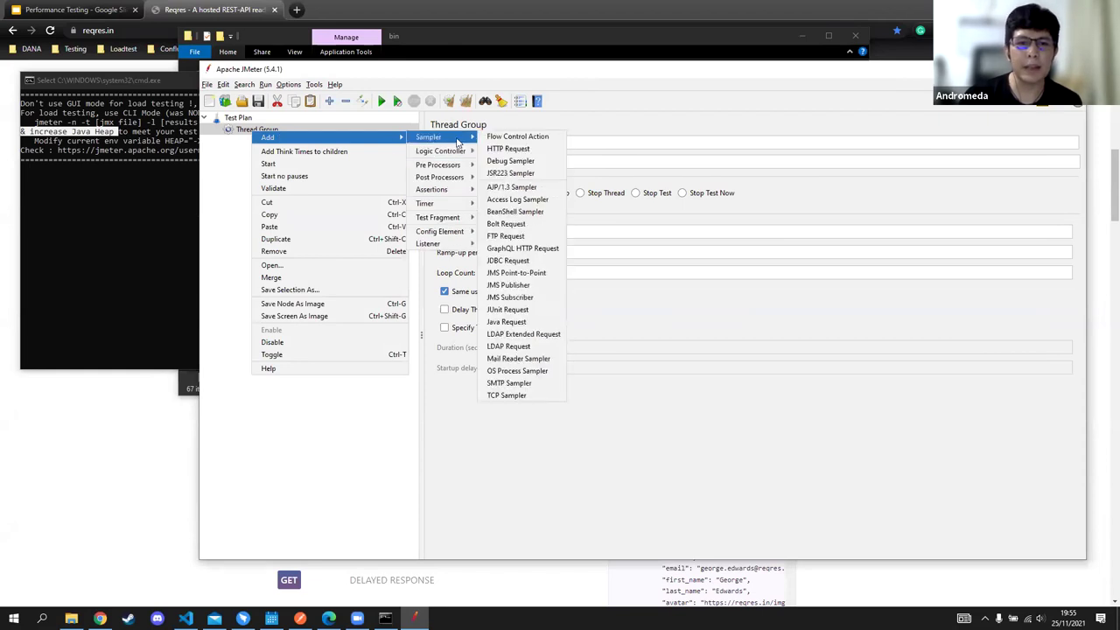
{"action": "left_click", "coordinate": [517, 149]}
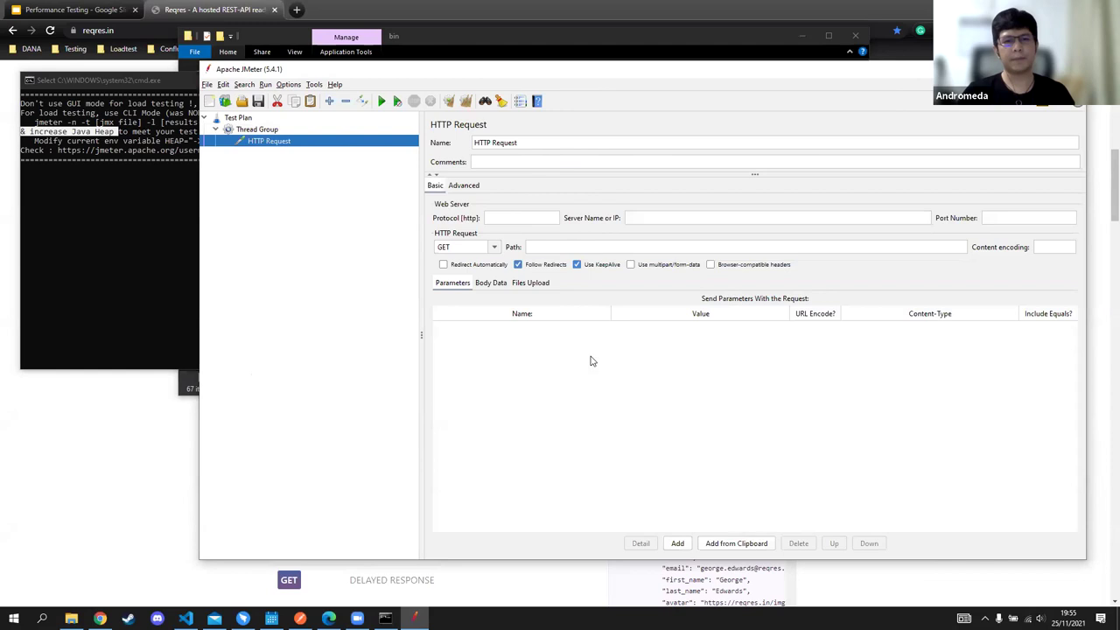
{"action": "triple_click", "coordinate": [529, 140]}
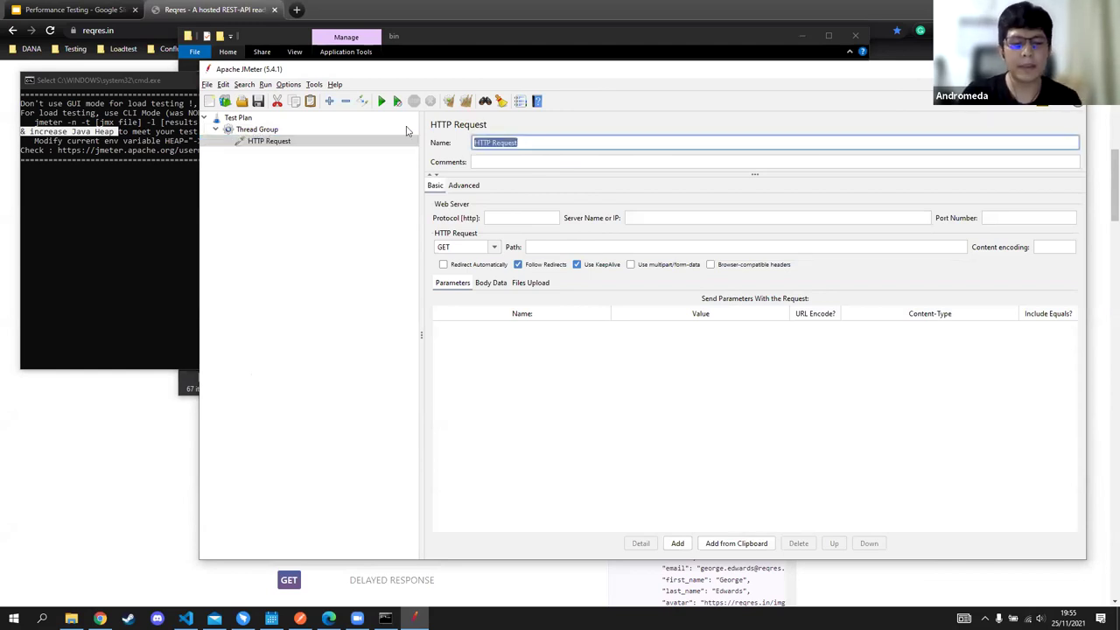
{"action": "type", "text": "reqres"}
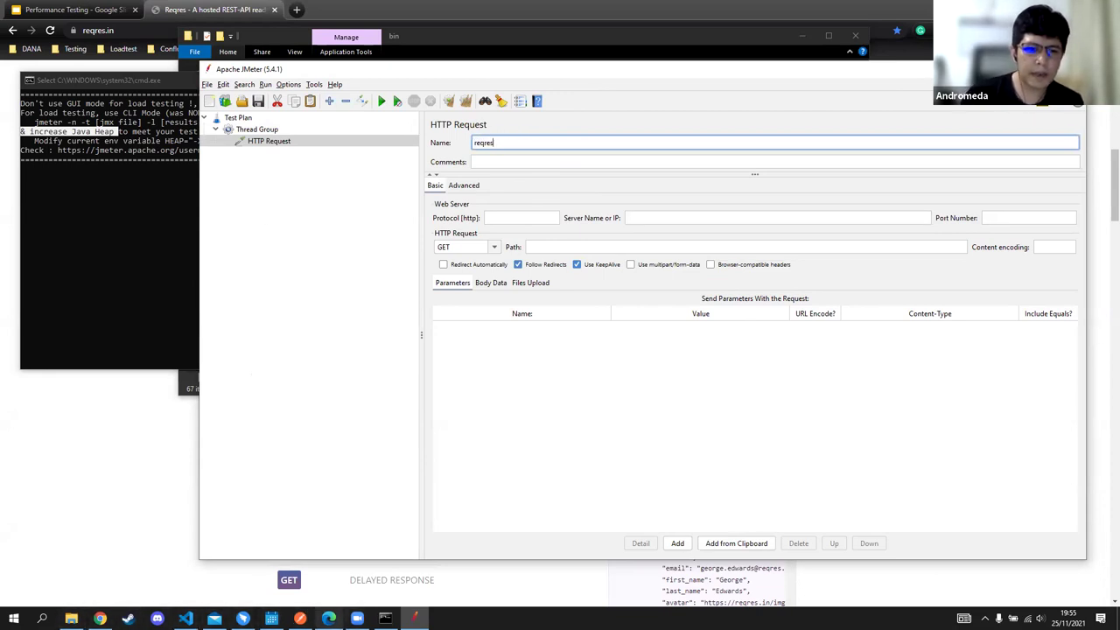
Step: Switch to Postman, copy the get list user request's URL reqres.in/api/users?page=1 and return to JMeter
{"action": "left_click", "coordinate": [300, 619]}
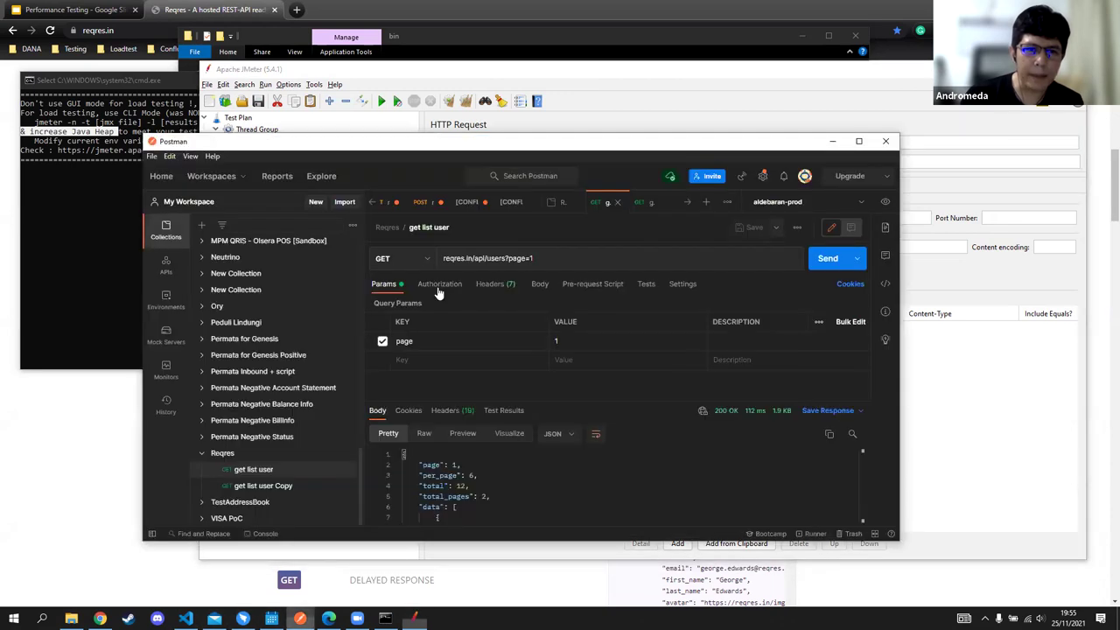
{"action": "triple_click", "coordinate": [495, 259]}
{"action": "key", "text": "ctrl+c"}
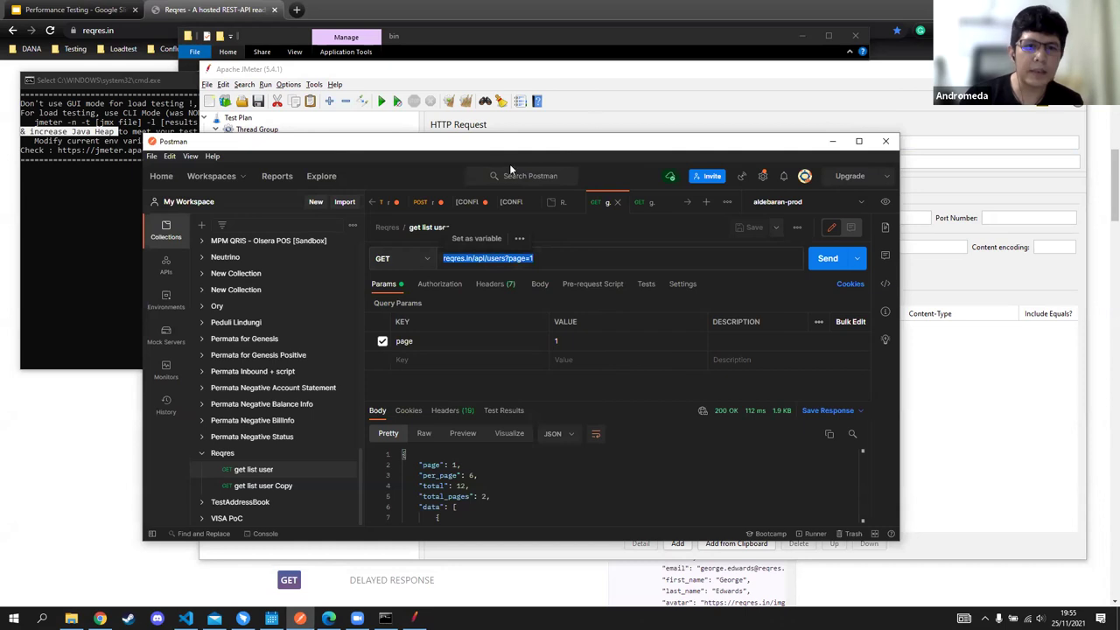
{"action": "left_click", "coordinate": [613, 102]}
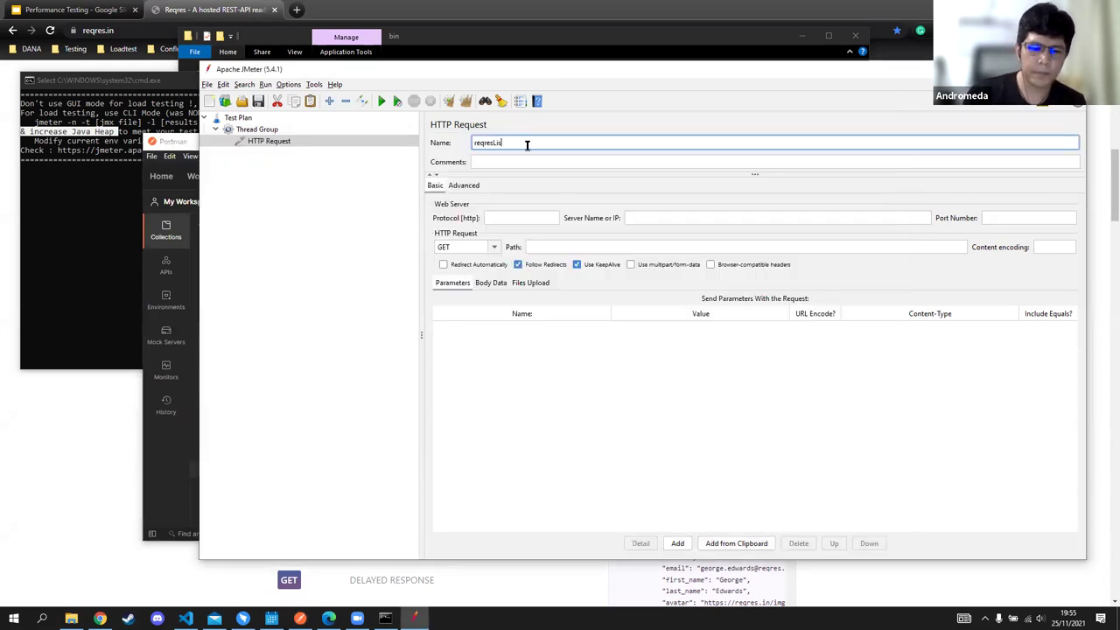
Step: Complete the HTTP Request's name as reqresListUser and set its server name to reqres.in/api/users
{"action": "type", "text": "ListUser"}
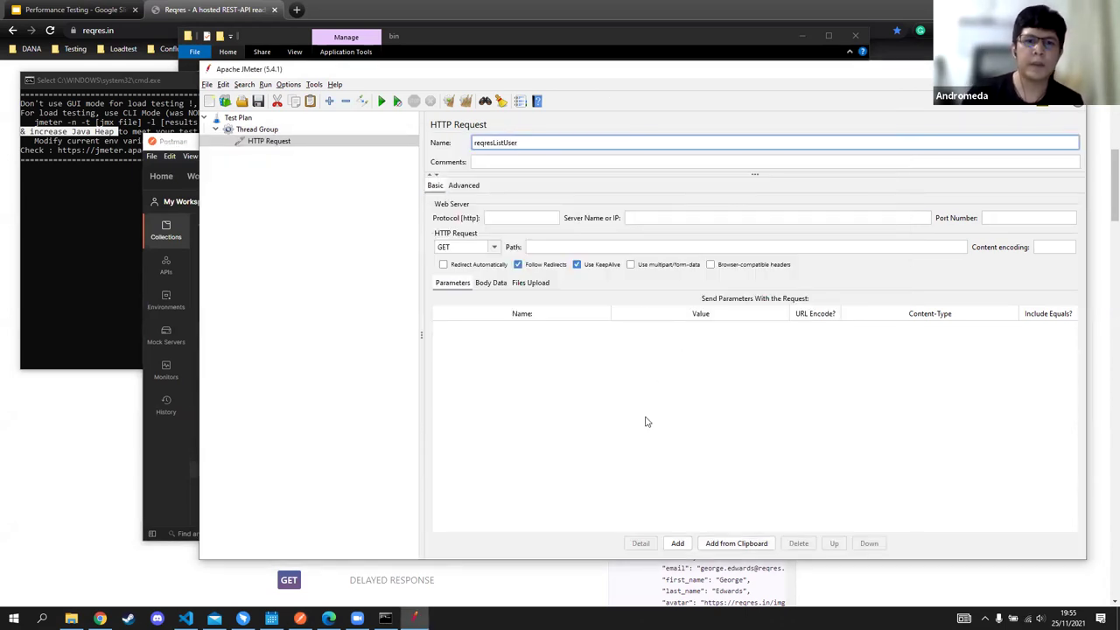
{"action": "left_click", "coordinate": [652, 217]}
{"action": "key", "text": "ctrl+v"}
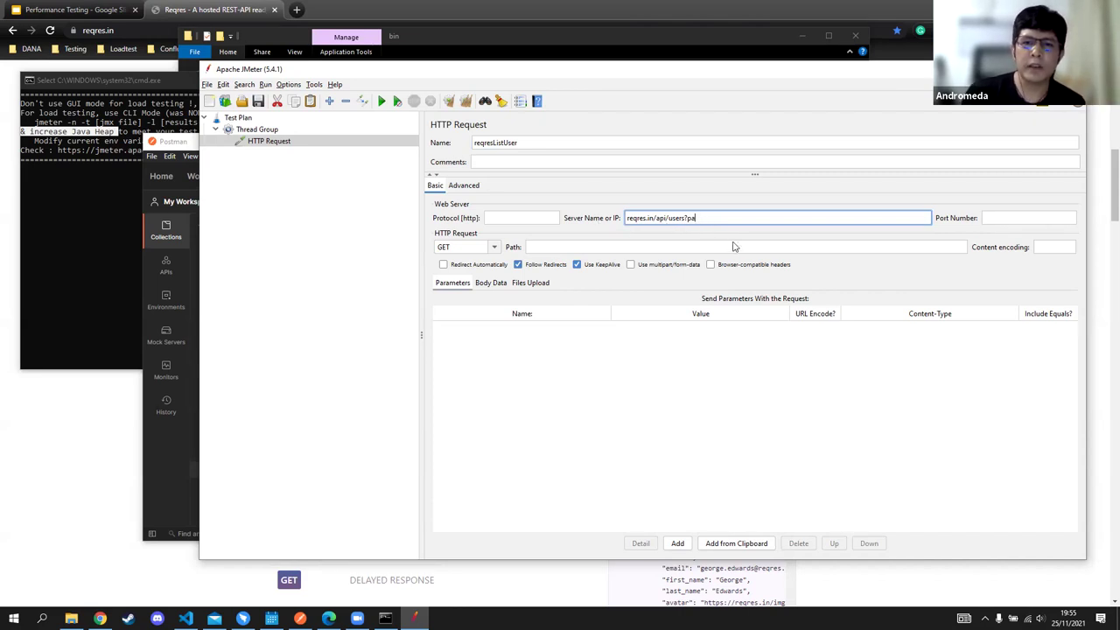
Step: Add a request parameter named page with the value 1
{"action": "left_click", "coordinate": [452, 283]}
{"action": "left_click", "coordinate": [679, 544]}
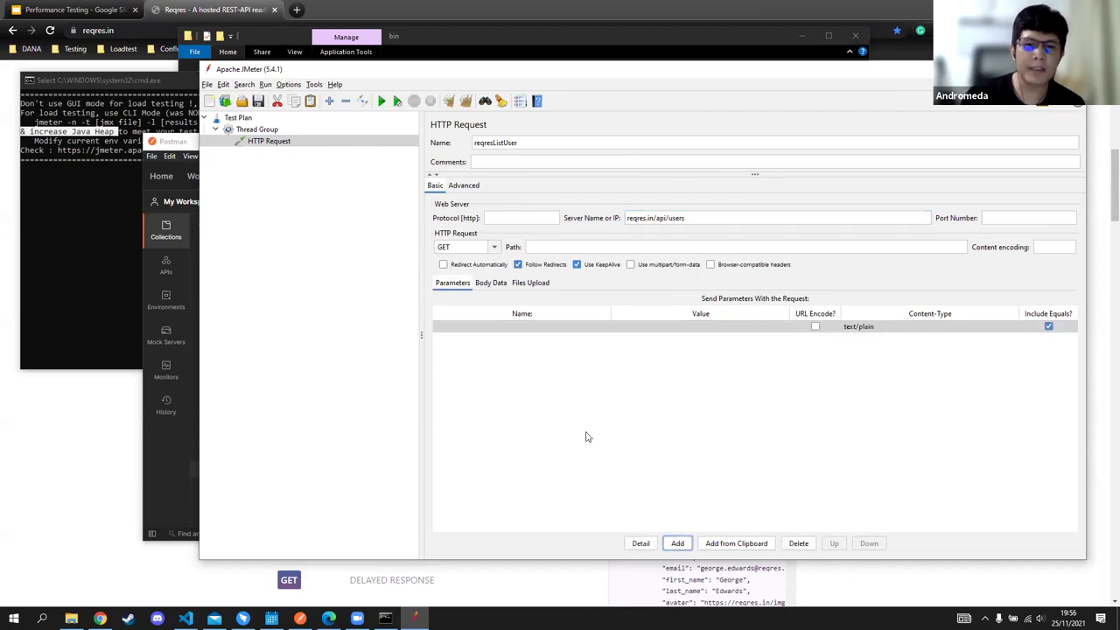
{"action": "double_click", "coordinate": [519, 327]}
{"action": "type", "text": "page"}
{"action": "double_click", "coordinate": [702, 328]}
{"action": "type", "text": "1"}
{"action": "left_click", "coordinate": [710, 382]}
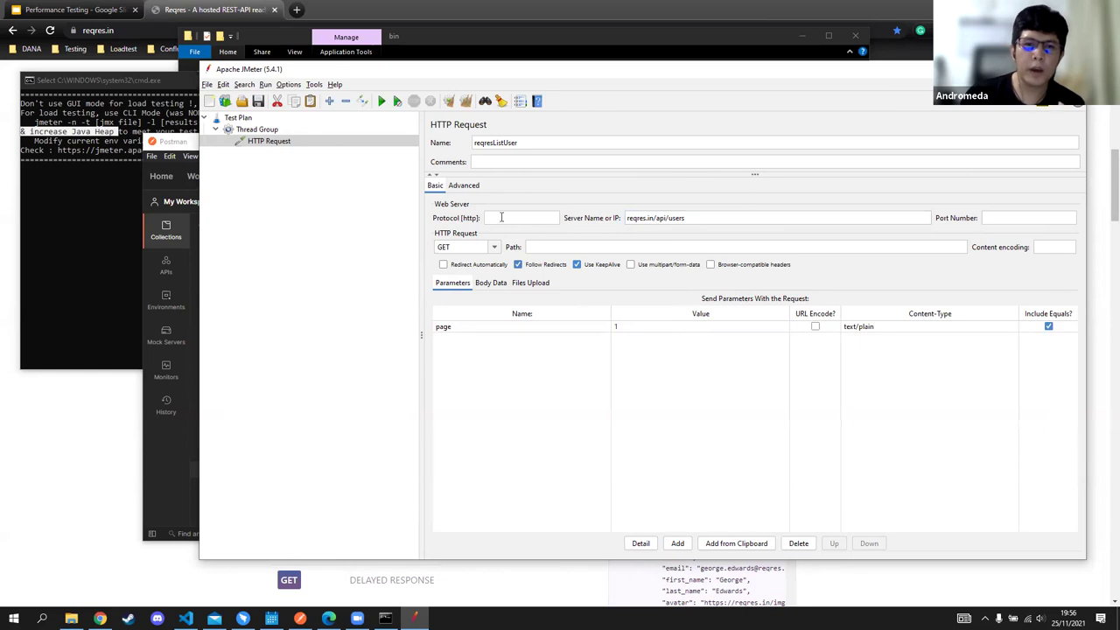
Step: Check the list users URL in Postman and on the Reqres site to determine which protocol the API uses
{"action": "left_click", "coordinate": [300, 618]}
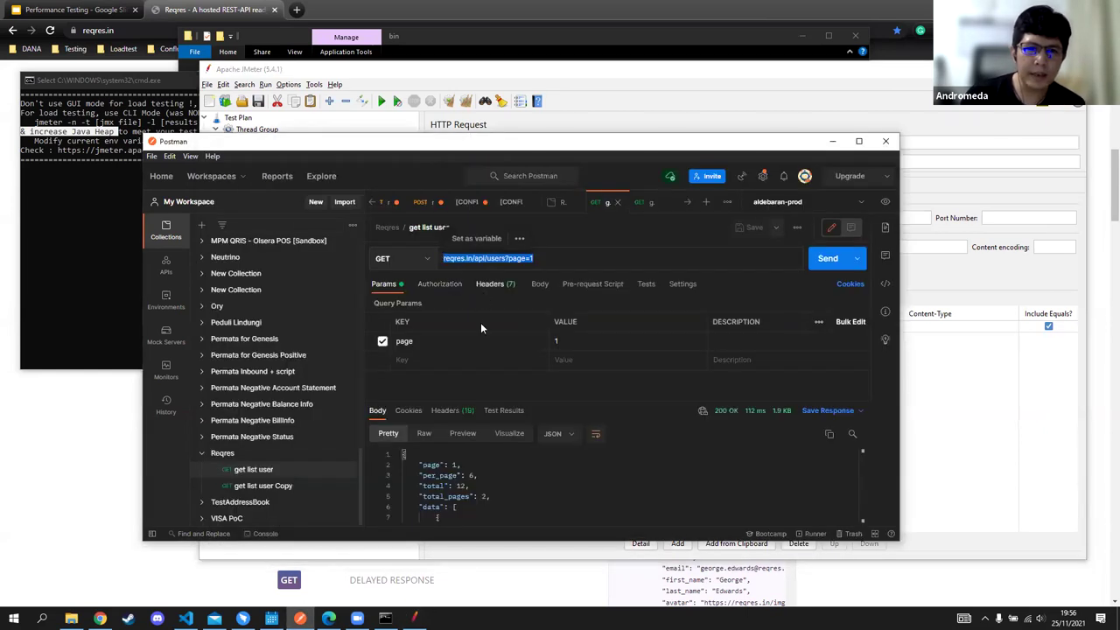
{"action": "triple_click", "coordinate": [446, 256]}
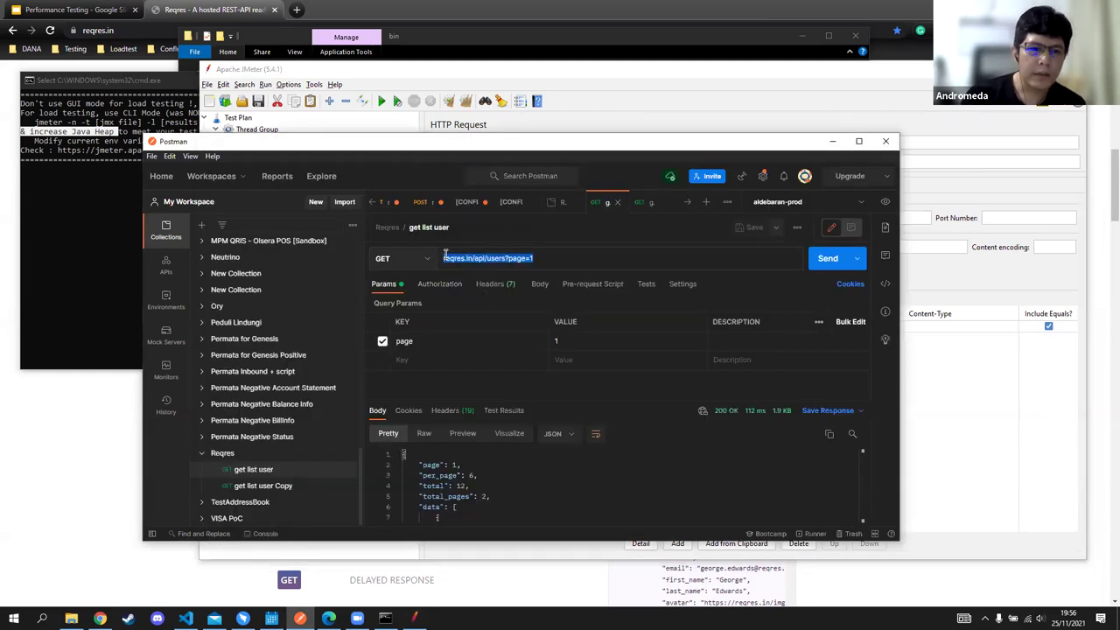
{"action": "left_click", "coordinate": [250, 13]}
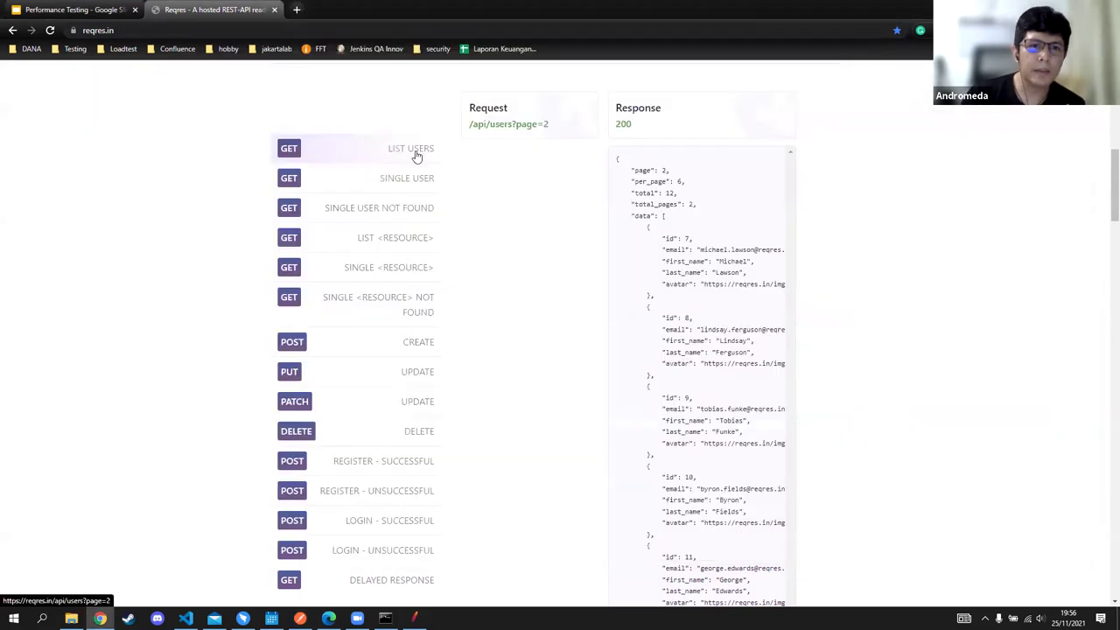
{"action": "scroll", "coordinate": [417, 156], "scroll_direction": "up", "scroll_amount": 3}
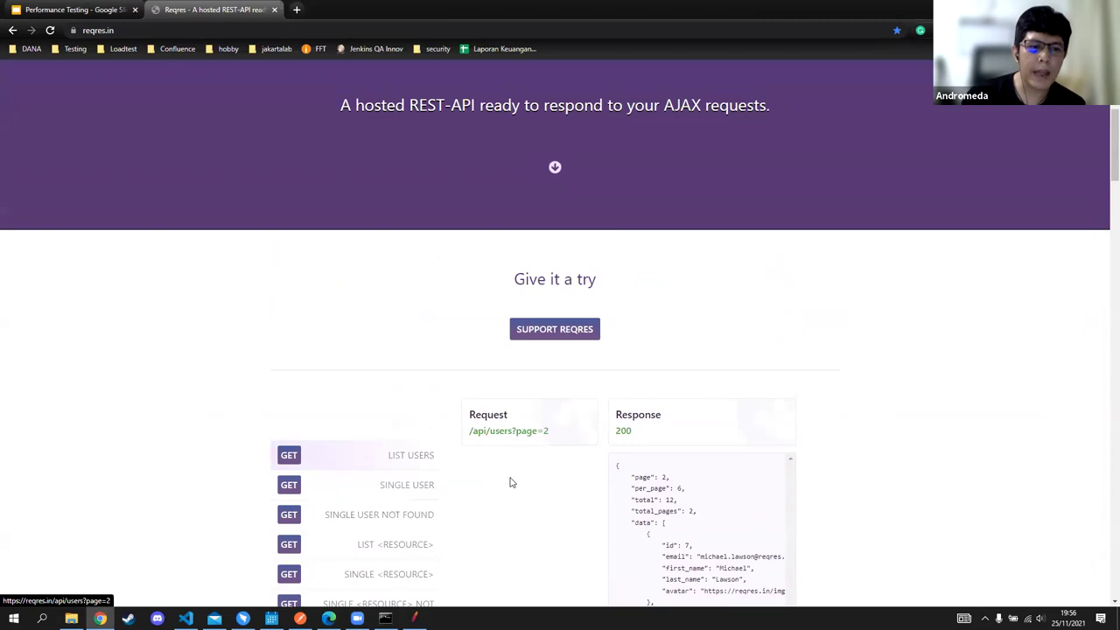
{"action": "left_click", "coordinate": [497, 433]}
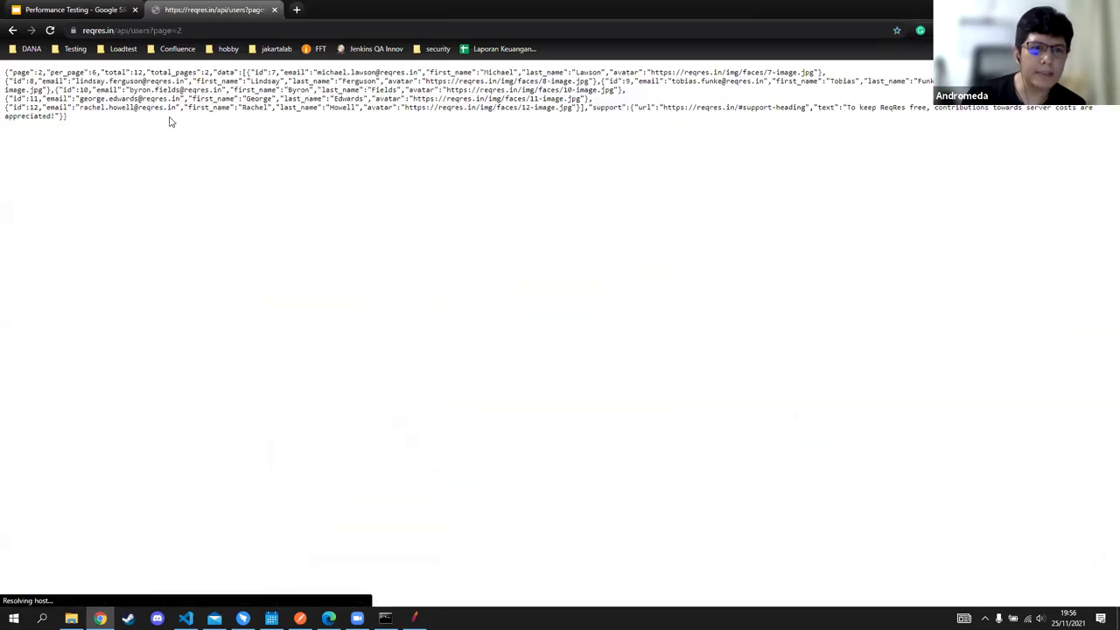
{"action": "left_click", "coordinate": [74, 30]}
{"action": "left_click", "coordinate": [152, 253]}
{"action": "left_click", "coordinate": [74, 29]}
{"action": "left_click", "coordinate": [13, 30]}
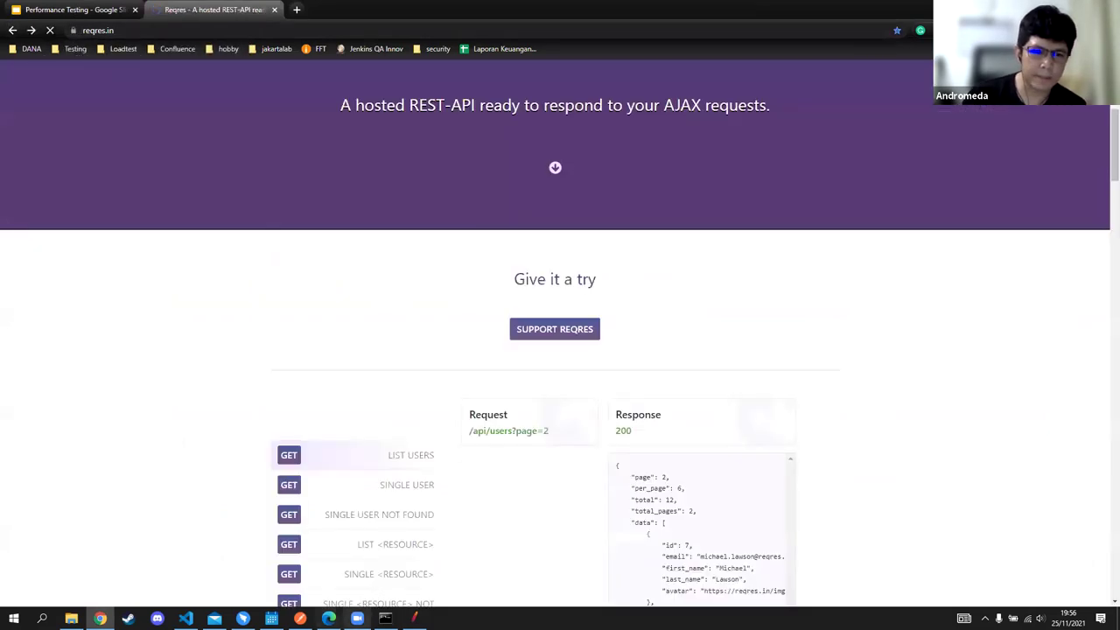
Step: Return to JMeter and set the request's protocol to https
{"action": "left_click", "coordinate": [414, 618]}
{"action": "type", "text": "https"}
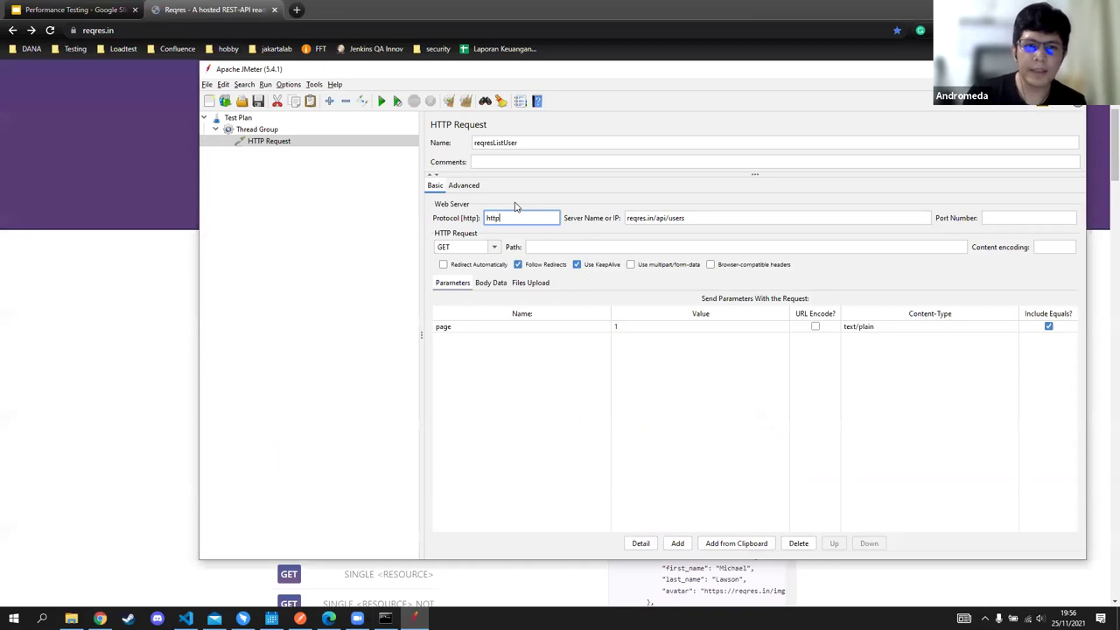
{"action": "left_click", "coordinate": [290, 274]}
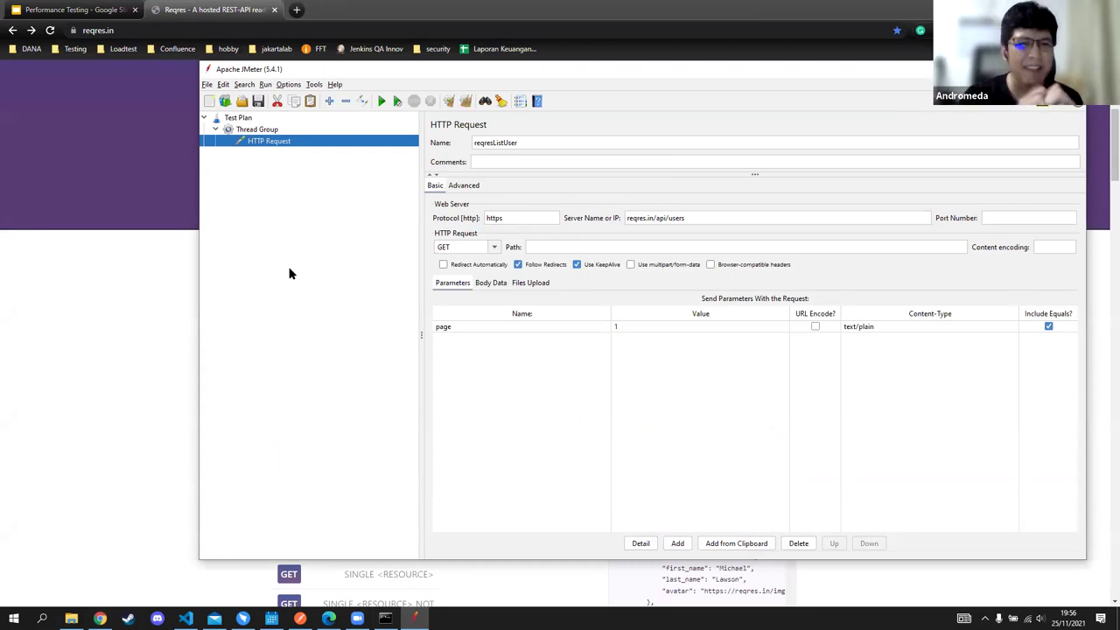
Step: Add a View Results Tree listener to the Thread Group
{"action": "right_click", "coordinate": [249, 131]}
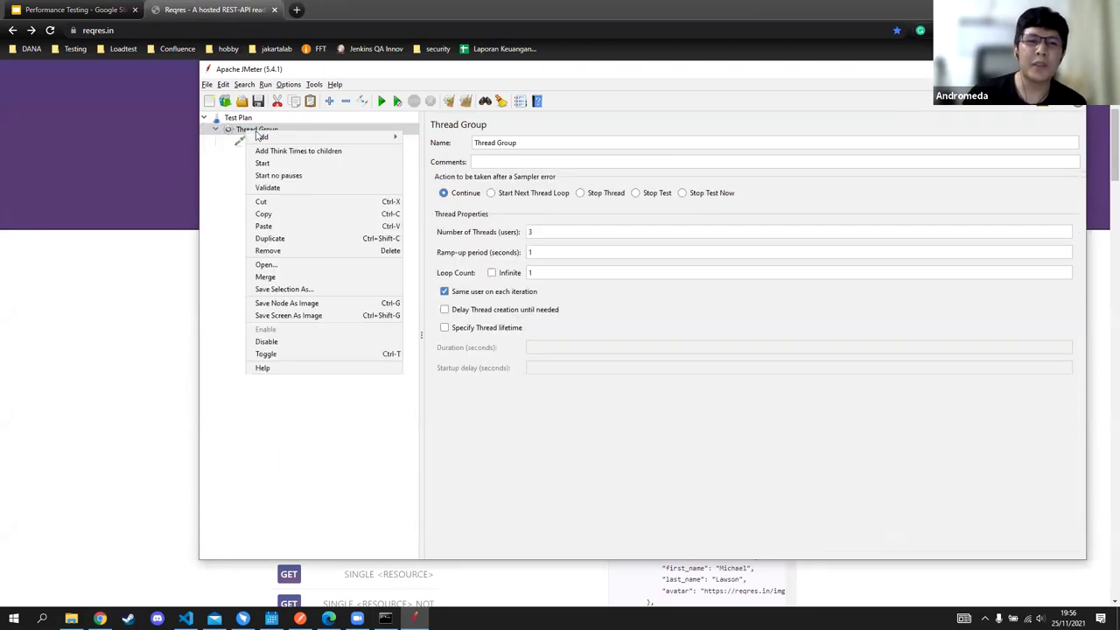
{"action": "mouse_move", "coordinate": [262, 138]}
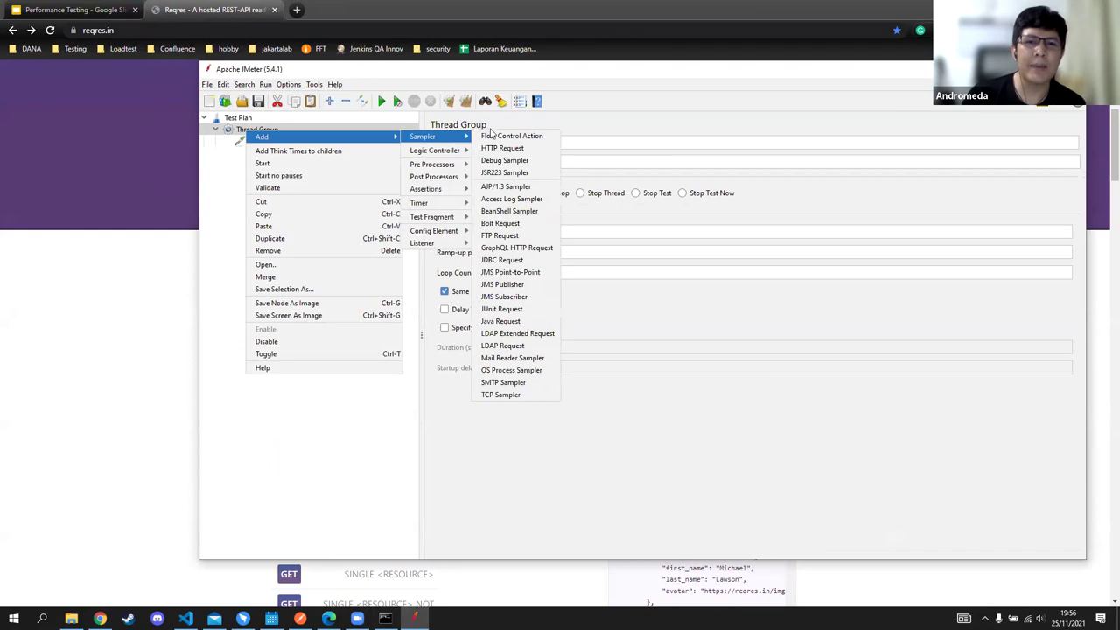
{"action": "mouse_move", "coordinate": [422, 245]}
{"action": "left_click", "coordinate": [526, 244]}
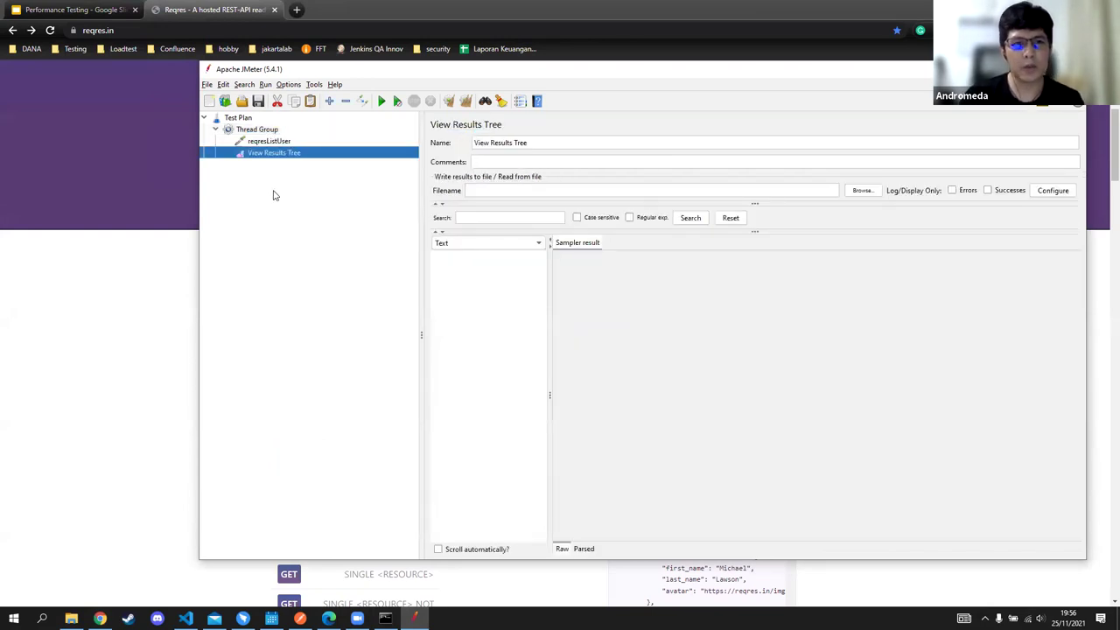
Step: Save the test plan as reqresLoadtest.jmx in the bin folder
{"action": "key", "text": "ctrl+s"}
{"action": "key", "text": "End"}
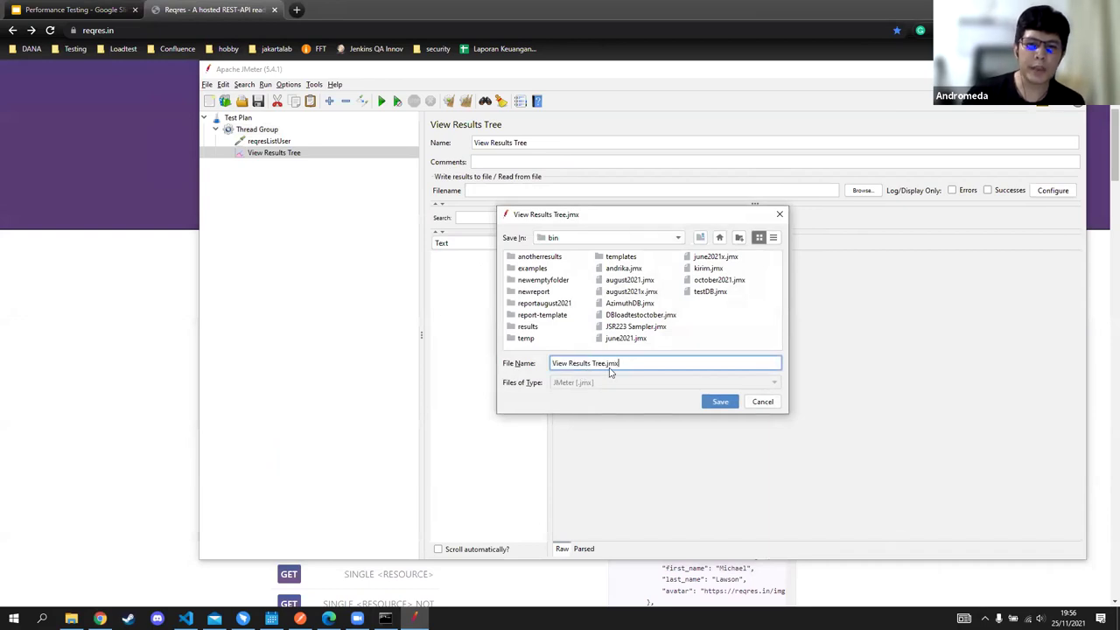
{"action": "left_click_drag", "start_coordinate": [606, 362], "coordinate": [506, 363]}
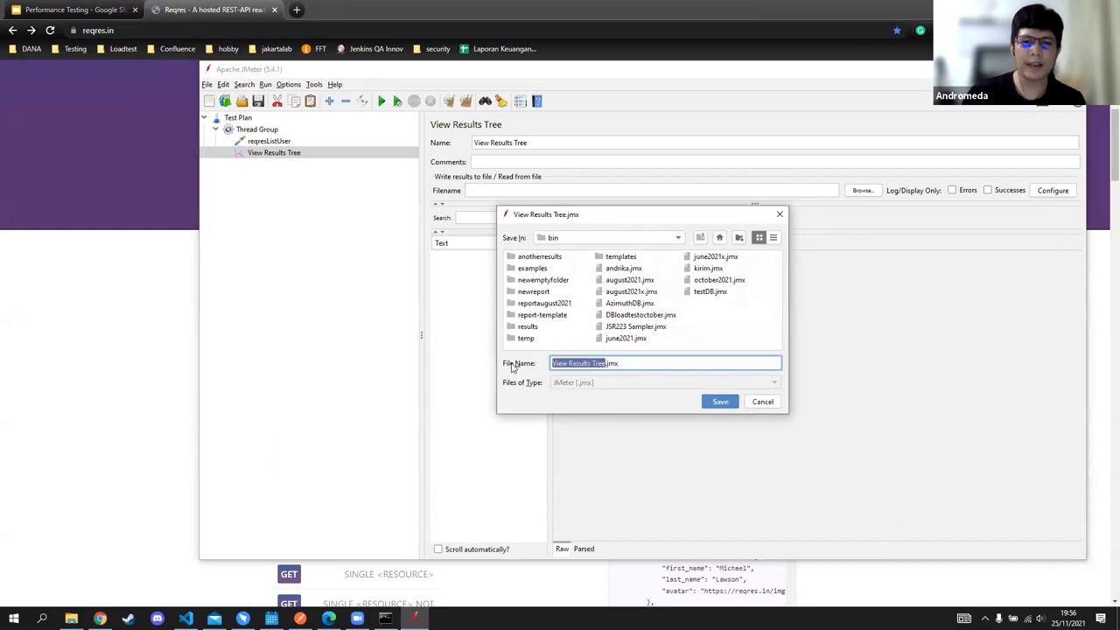
{"action": "type", "text": "req"}
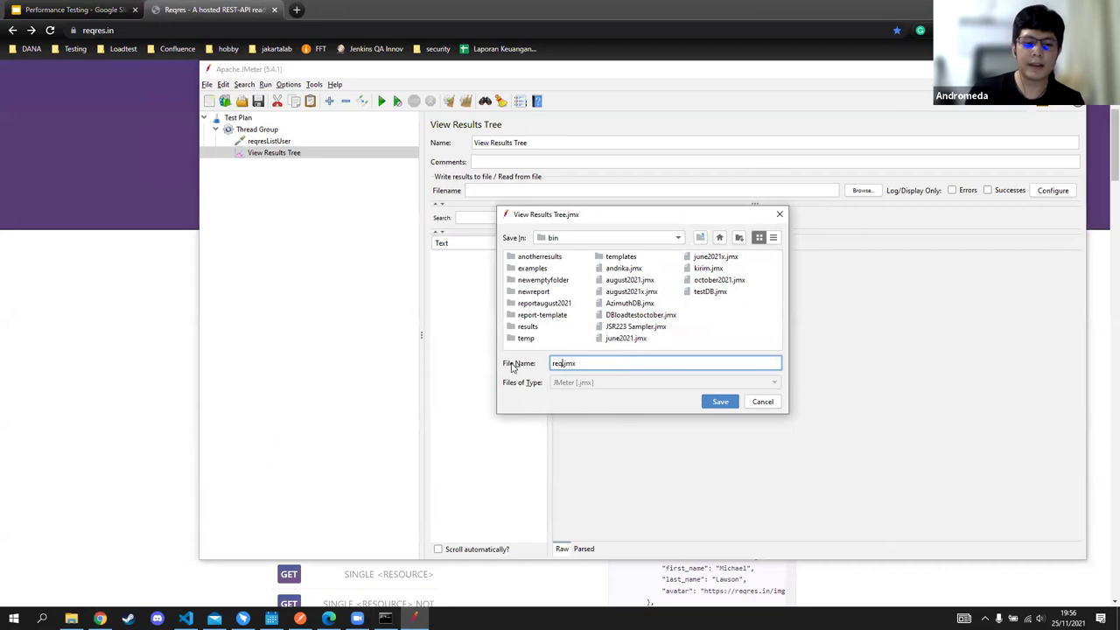
{"action": "type", "text": "resLoadtest"}
{"action": "left_click", "coordinate": [723, 403]}
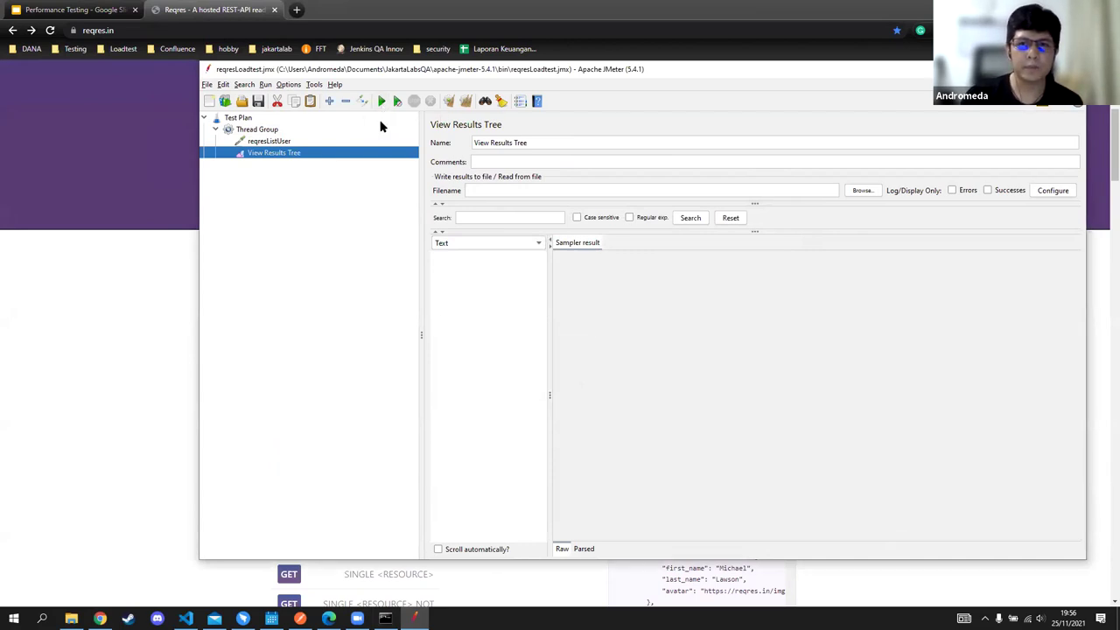
Step: Review the settings of the reqresListUser request and the View Results Tree listener
{"action": "left_click_drag", "start_coordinate": [555, 75], "coordinate": [535, 97]}
{"action": "left_click", "coordinate": [248, 163]}
{"action": "left_click", "coordinate": [257, 174]}
{"action": "left_click", "coordinate": [256, 163]}
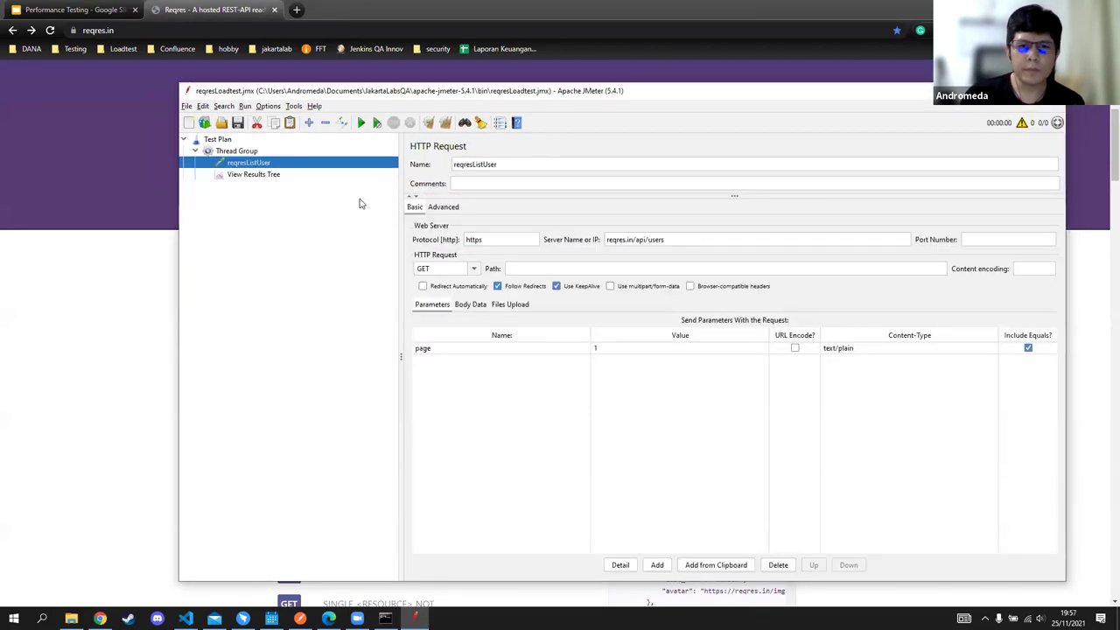
{"action": "left_click", "coordinate": [236, 175]}
{"action": "left_click", "coordinate": [460, 330]}
{"action": "left_click", "coordinate": [254, 175]}
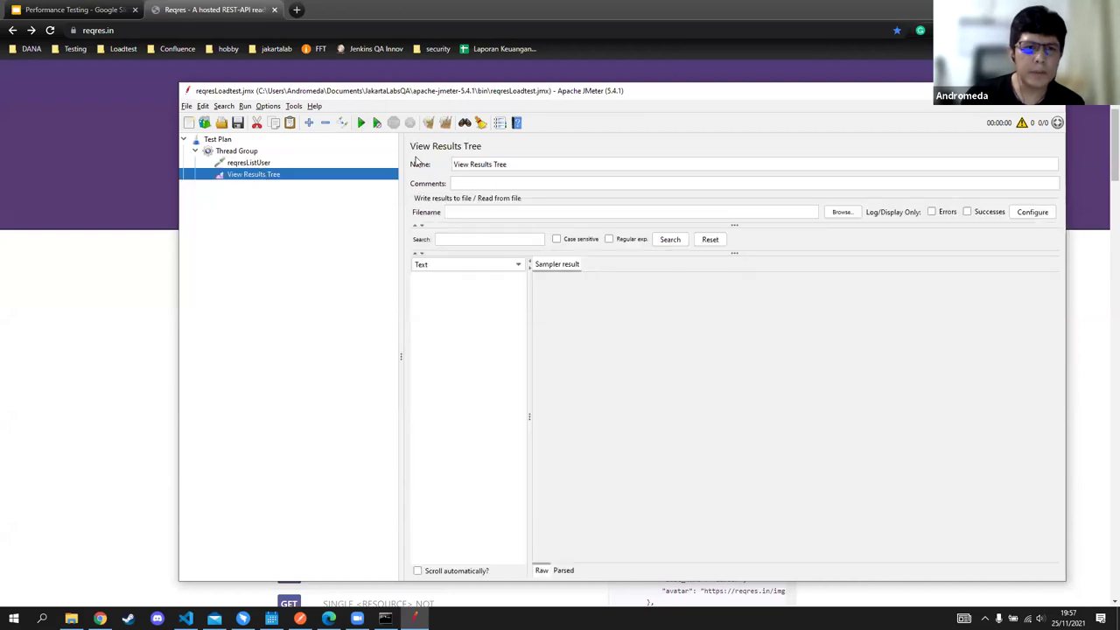
Step: Set the Thread Group's number of threads (users) to 1
{"action": "left_click", "coordinate": [241, 151]}
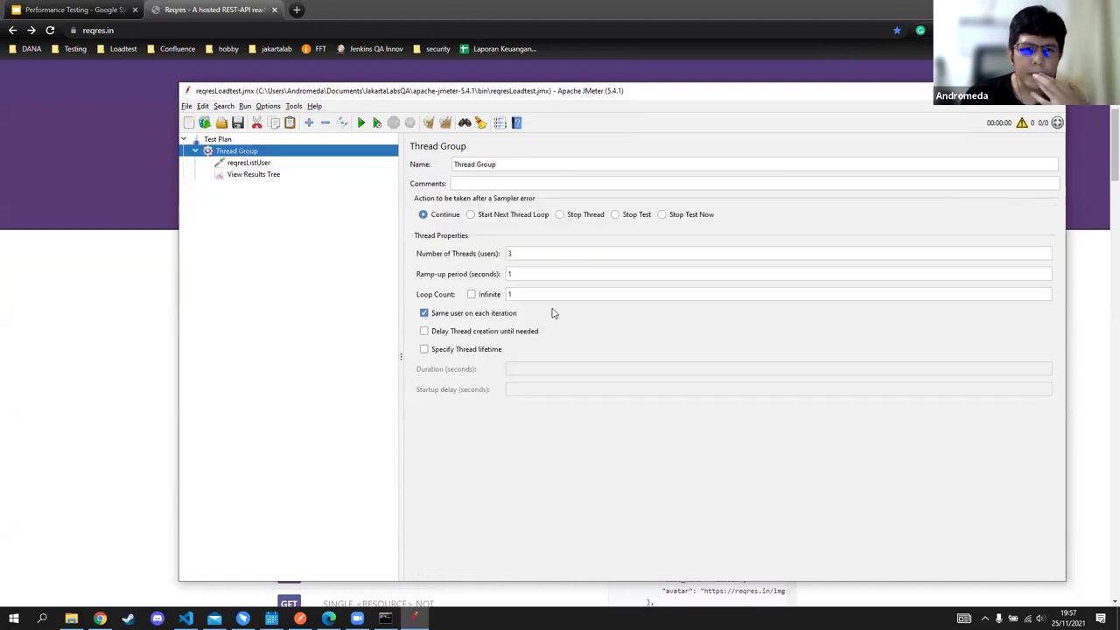
{"action": "left_click", "coordinate": [531, 253]}
{"action": "key", "text": "BackSpace"}
{"action": "type", "text": "1"}
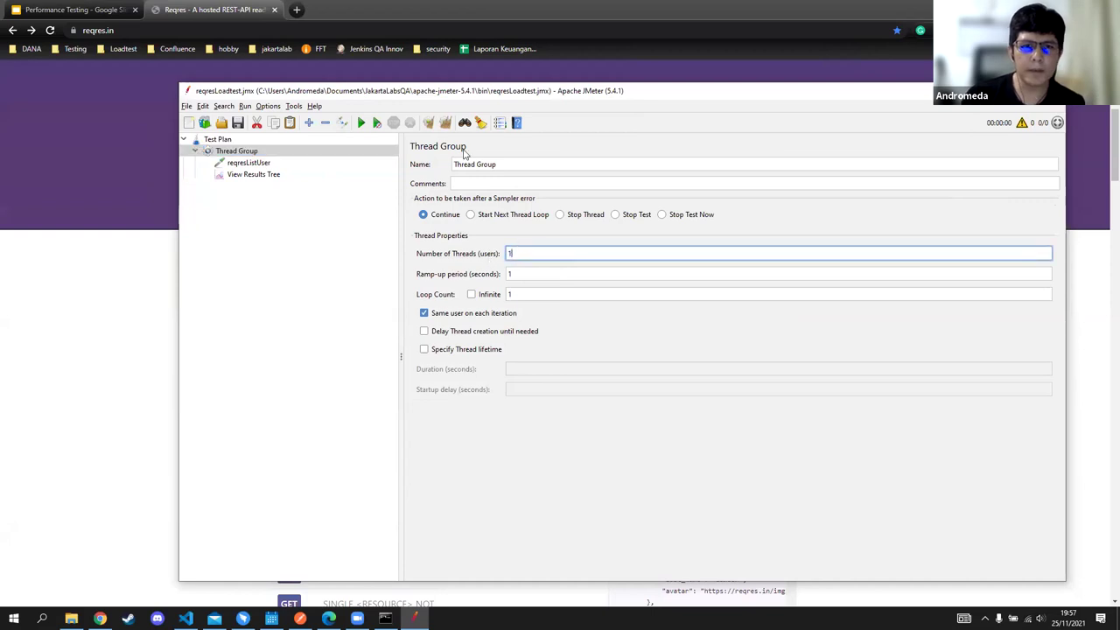
Step: Move /api/users from the reqresListUser request's server name to its path, leaving reqres.in as the server
{"action": "left_click", "coordinate": [249, 163]}
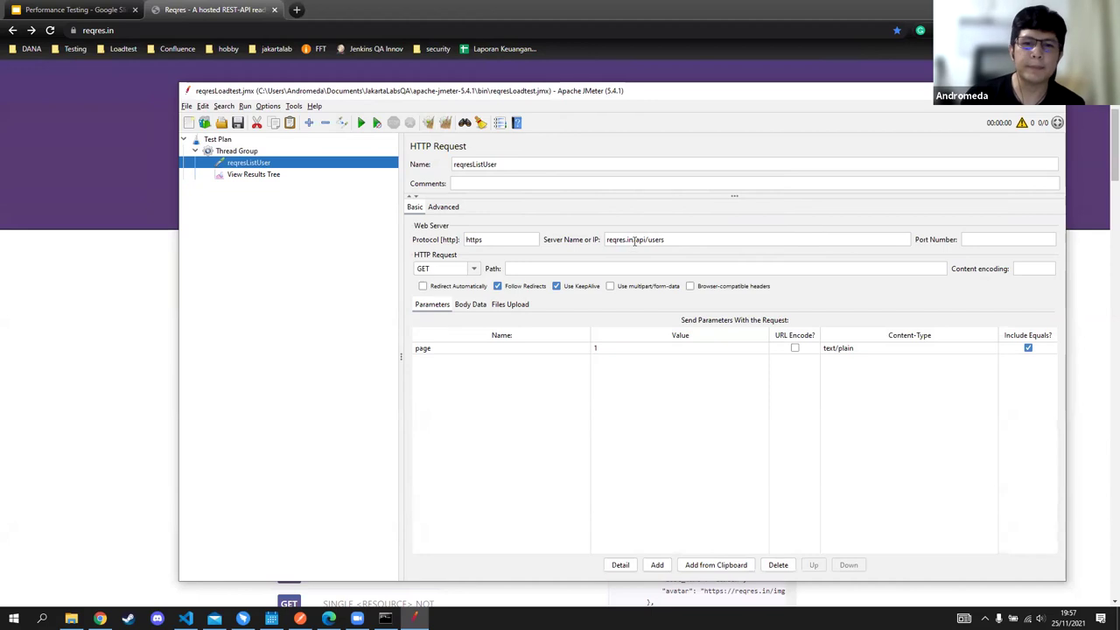
{"action": "left_click_drag", "start_coordinate": [715, 238], "coordinate": [634, 240]}
{"action": "key", "text": "ctrl+x"}
{"action": "left_click", "coordinate": [615, 268]}
{"action": "key", "text": "ctrl+v"}
{"action": "left_click", "coordinate": [638, 240]}
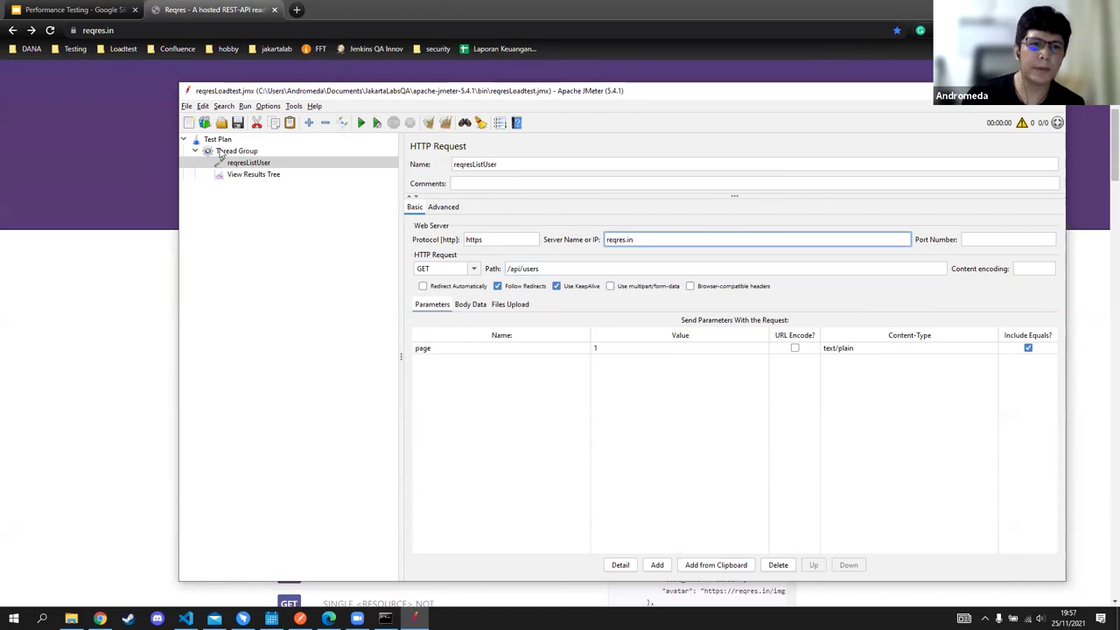
Step: View the results tree for samples and try to open the test plan templates
{"action": "left_click", "coordinate": [249, 174]}
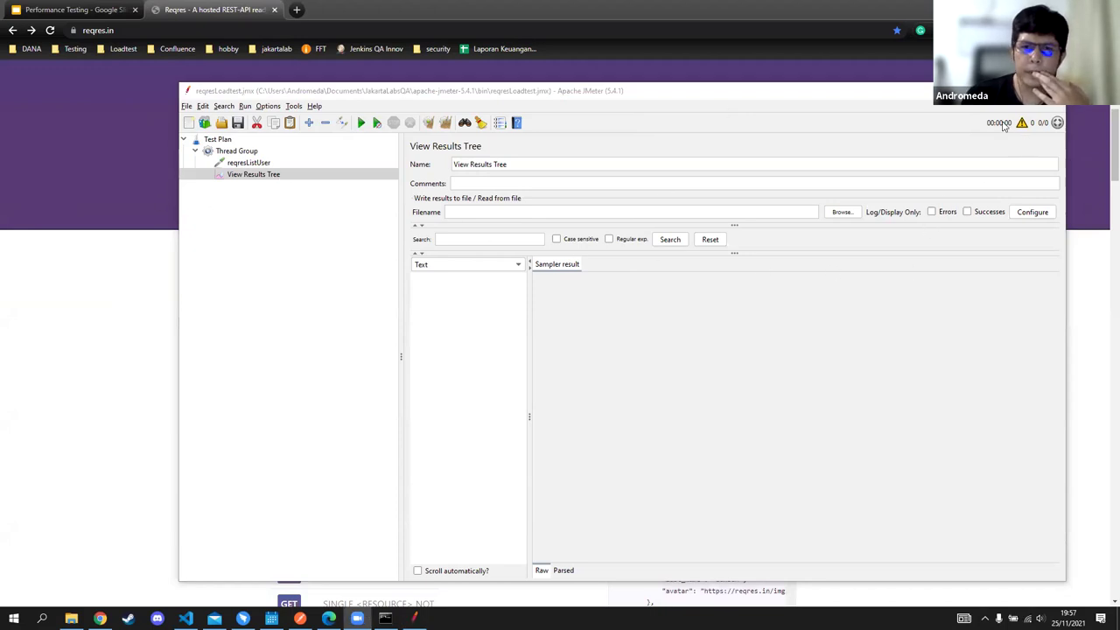
{"action": "left_click", "coordinate": [186, 106]}
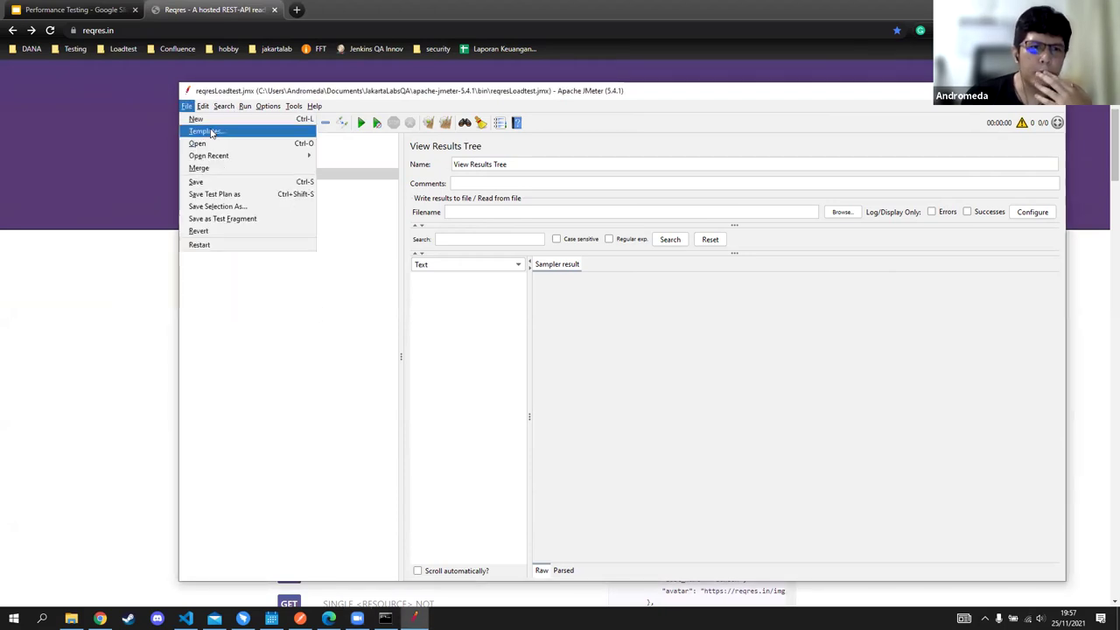
{"action": "left_click", "coordinate": [211, 132]}
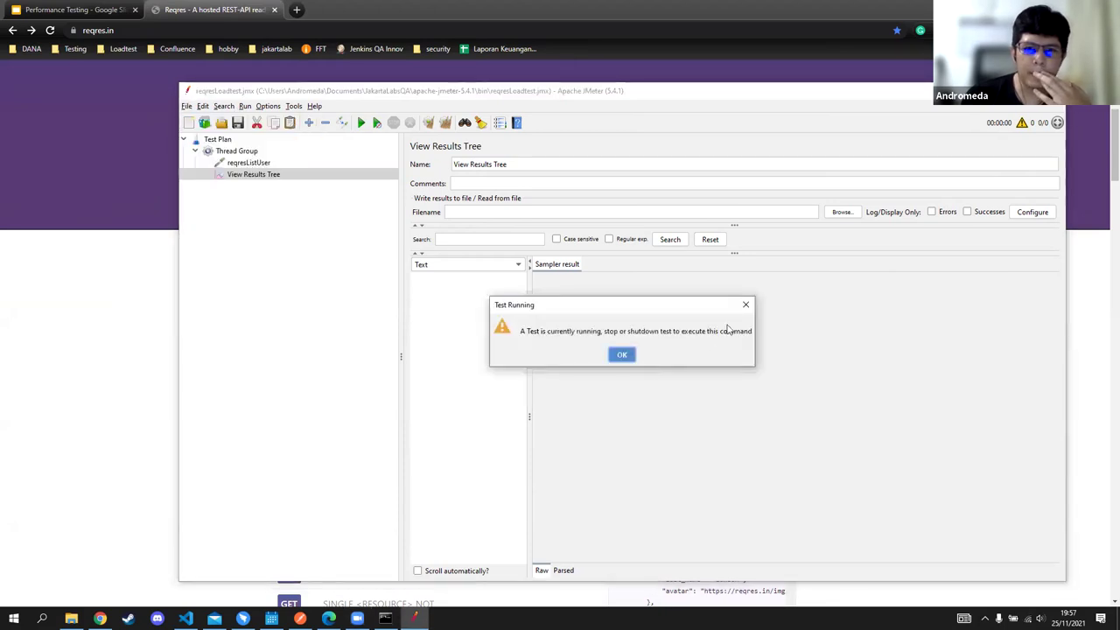
{"action": "left_click", "coordinate": [745, 305]}
Step: Check the Thread Group's settings and display the log viewer
{"action": "left_click", "coordinate": [252, 151]}
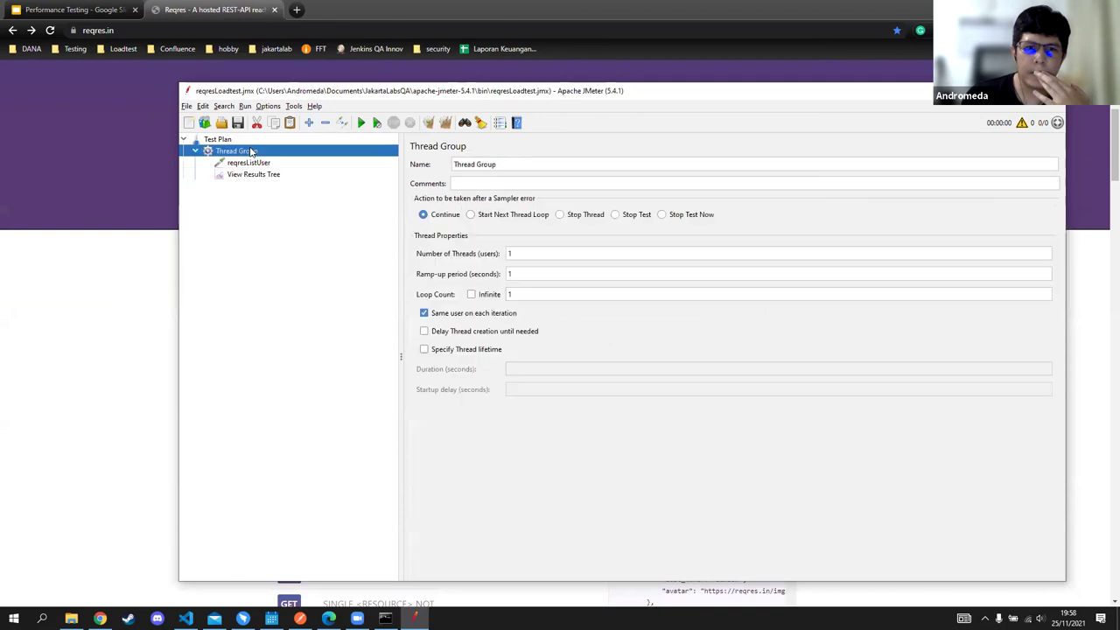
{"action": "left_click", "coordinate": [527, 274]}
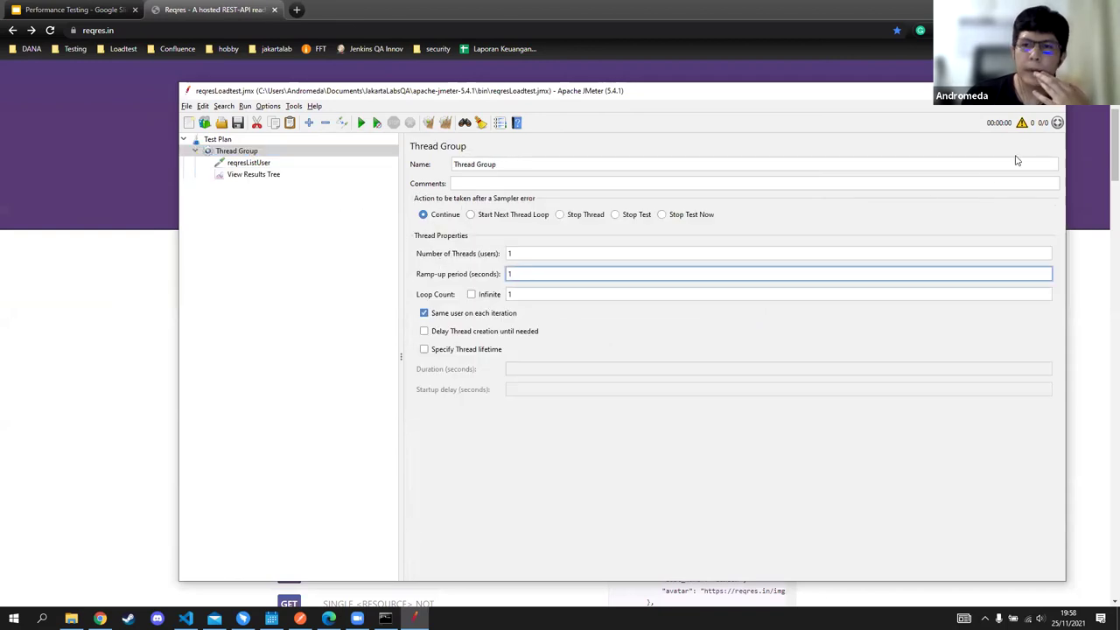
{"action": "left_click", "coordinate": [1023, 123]}
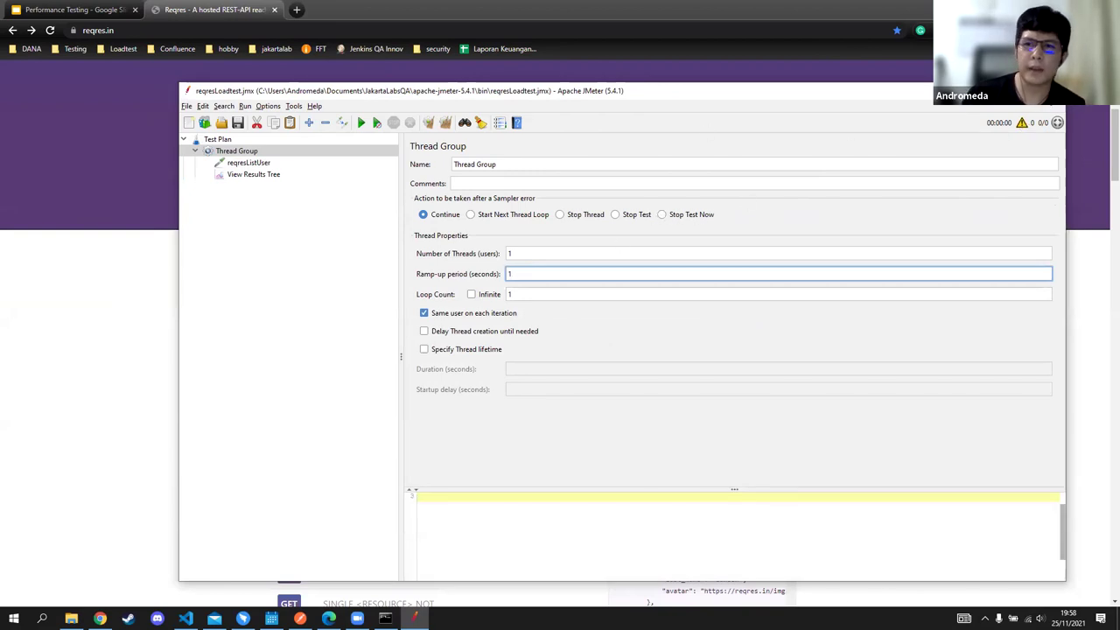
Step: Try to run the test plan again and start it with no pauses
{"action": "key", "text": "ctrl+r"}
{"action": "left_click", "coordinate": [619, 356]}
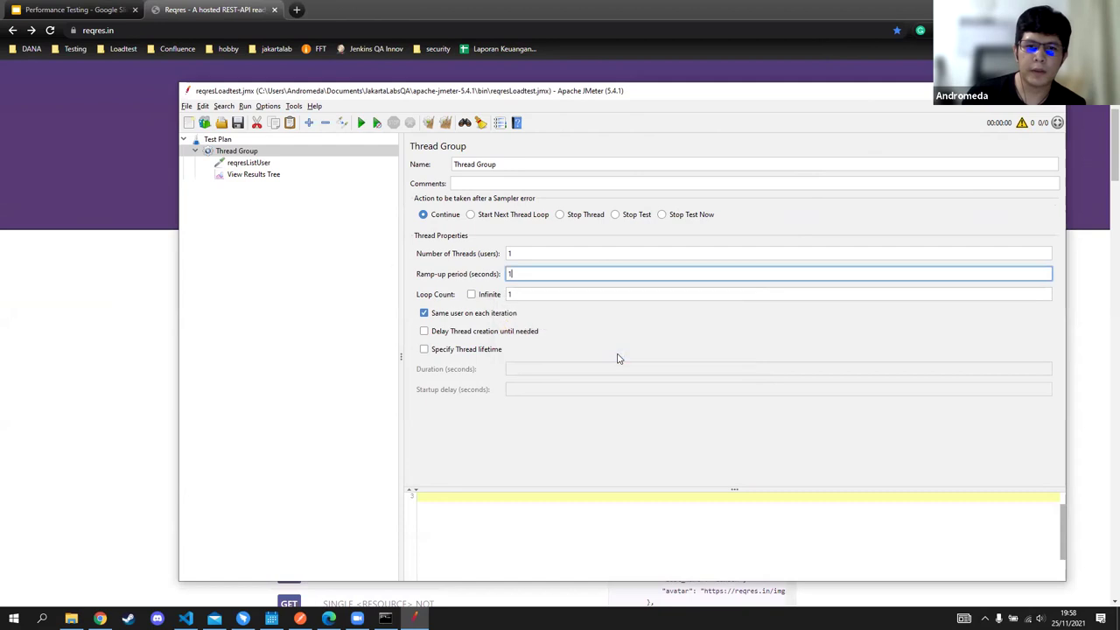
{"action": "key", "text": "ctrl+r"}
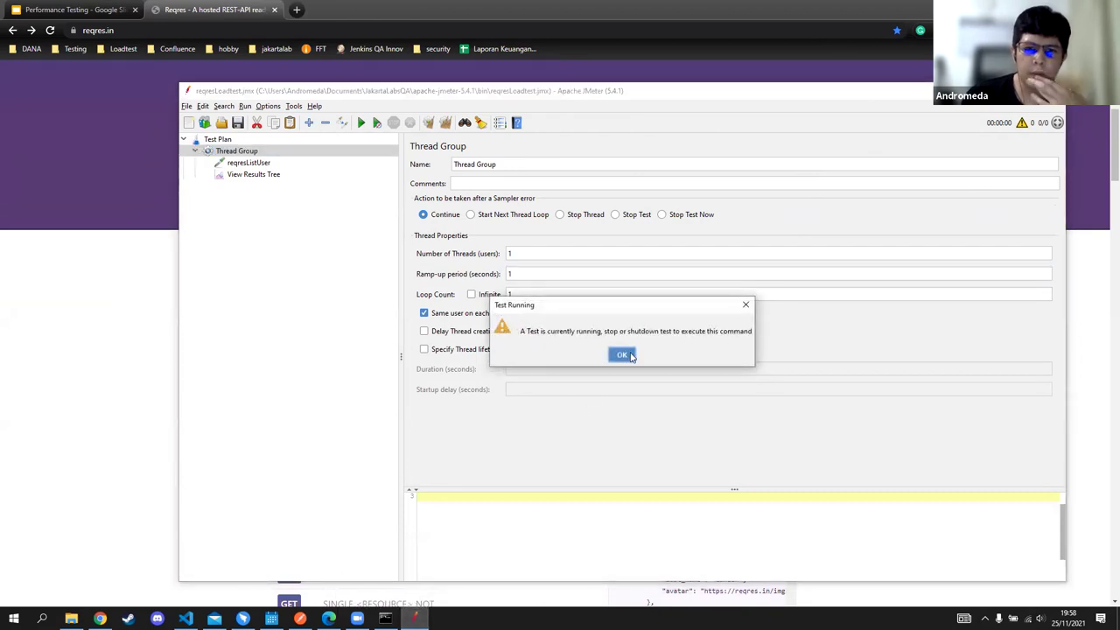
{"action": "left_click", "coordinate": [622, 355]}
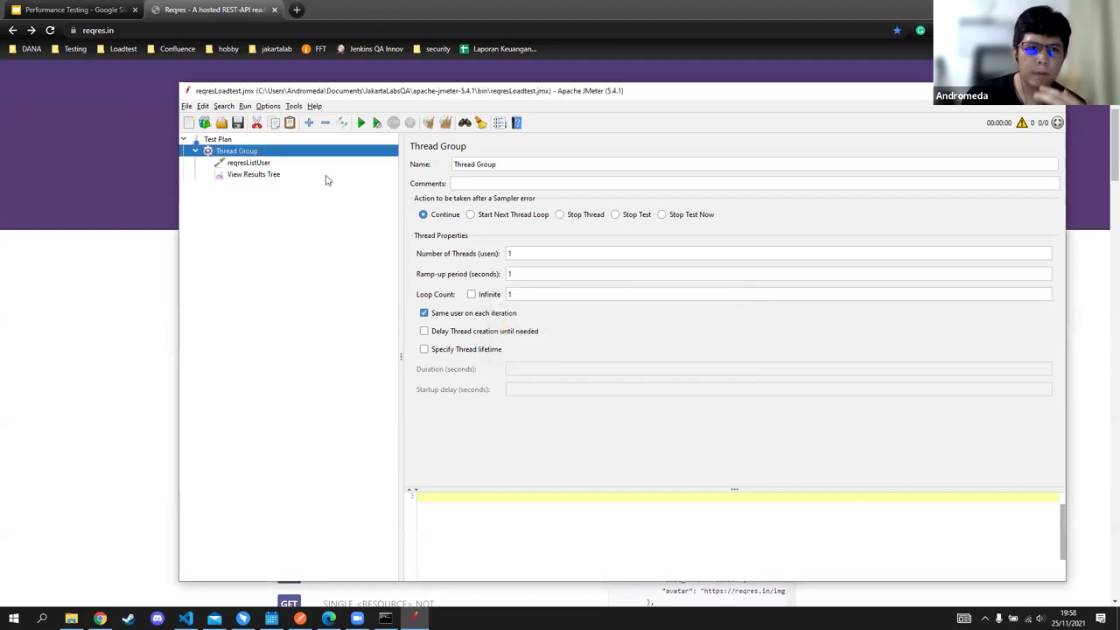
{"action": "left_click", "coordinate": [376, 123]}
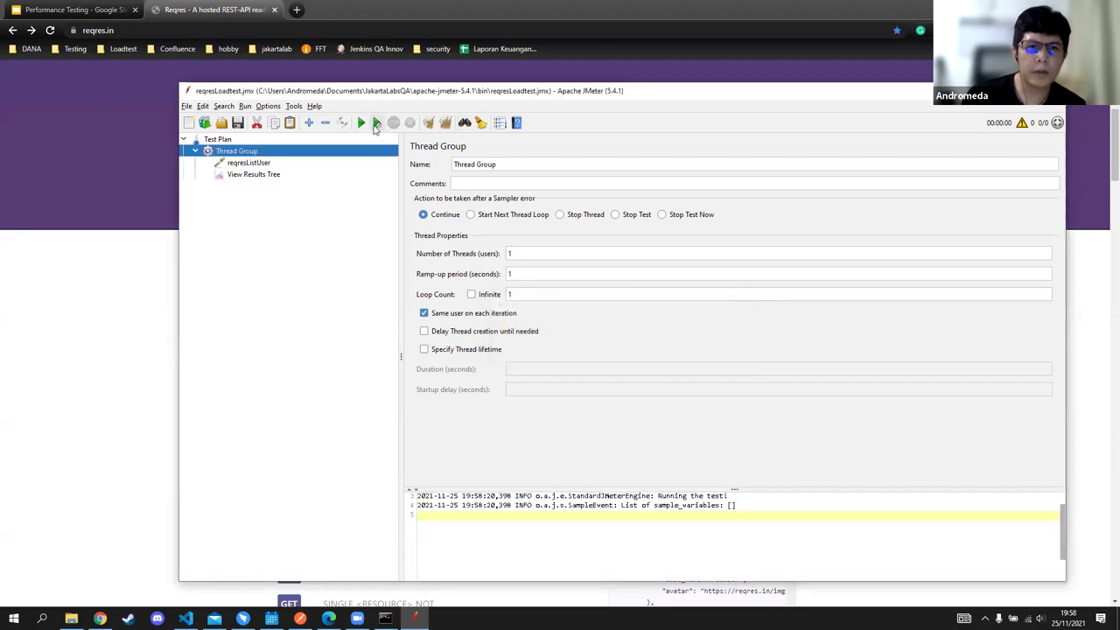
Step: Try to start a new test plan in place of the one still running
{"action": "left_click", "coordinate": [187, 106]}
{"action": "left_click", "coordinate": [307, 259]}
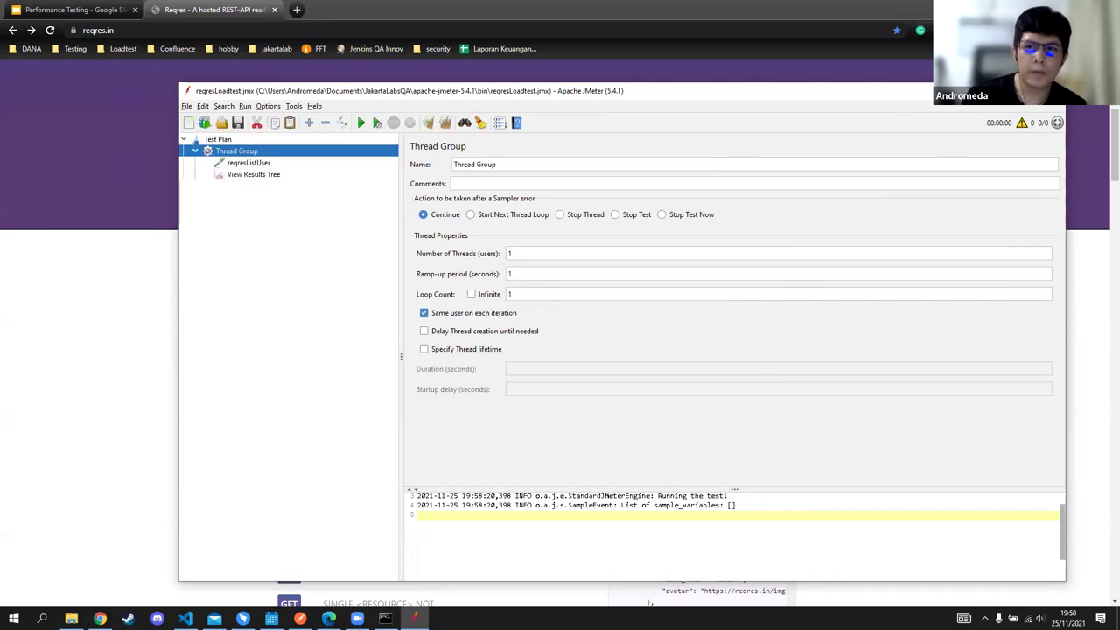
{"action": "key", "text": "ctrl+n"}
{"action": "left_click", "coordinate": [623, 354]}
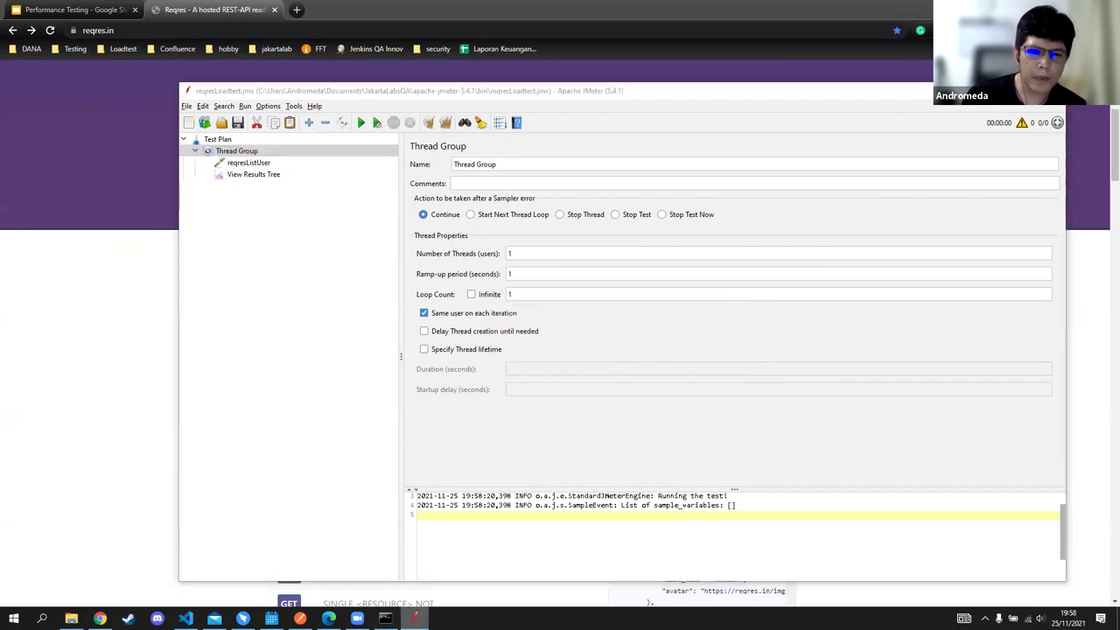
Step: Open Task Manager and look through the running apps and background processes for JMeter's Java process
{"action": "left_click", "coordinate": [415, 618]}
{"action": "right_click", "coordinate": [487, 617]}
{"action": "left_click", "coordinate": [517, 578]}
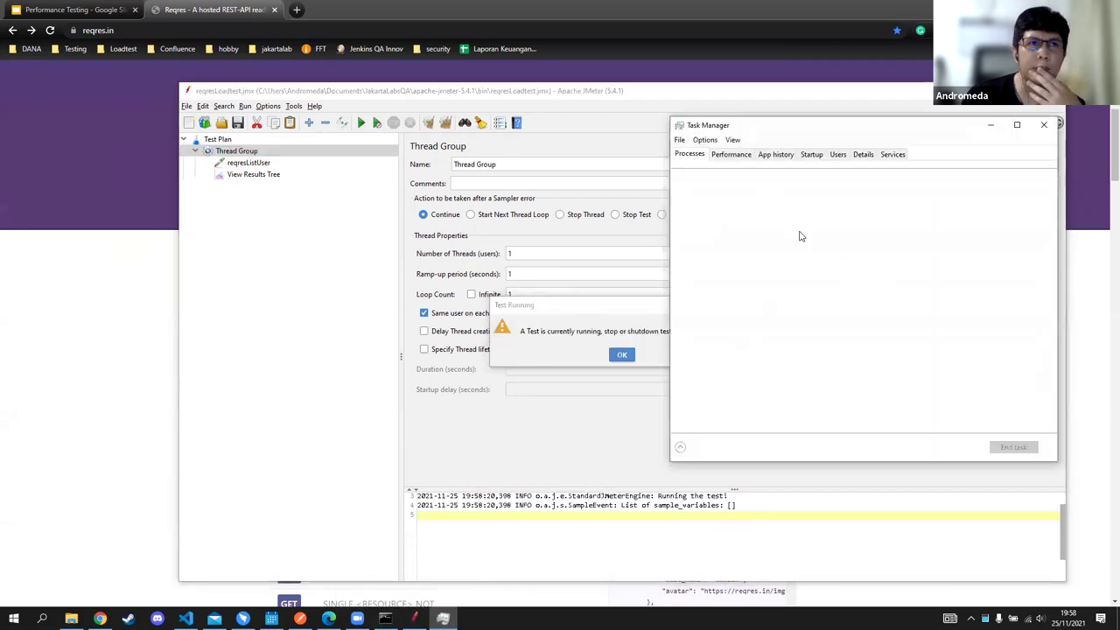
{"action": "scroll", "coordinate": [753, 289], "scroll_direction": "down", "scroll_amount": 5}
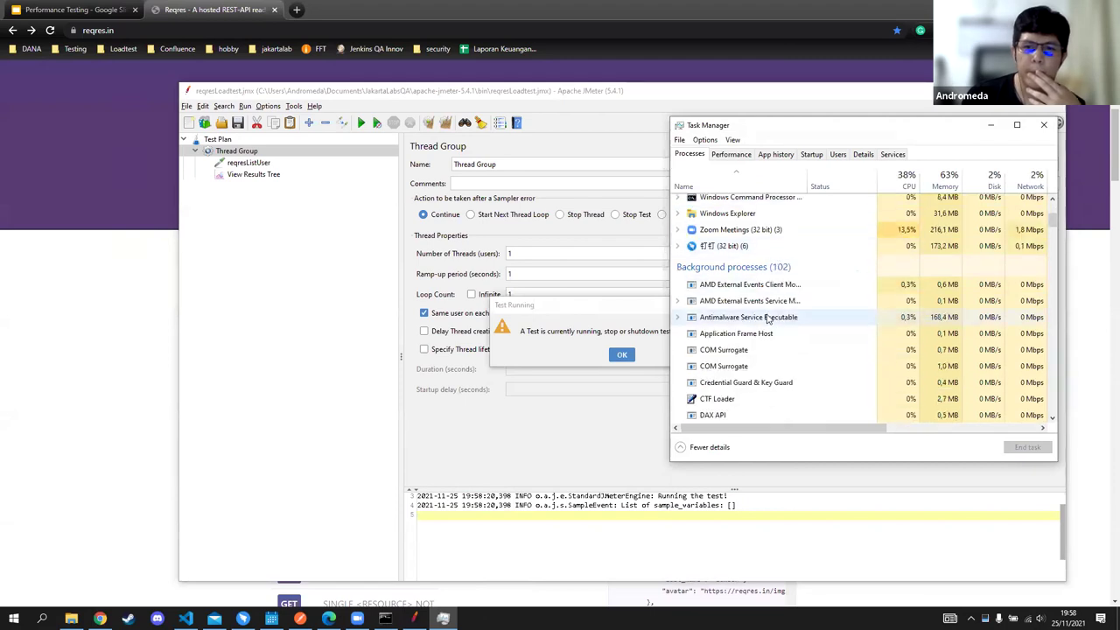
{"action": "scroll", "coordinate": [738, 303], "scroll_direction": "down", "scroll_amount": 10}
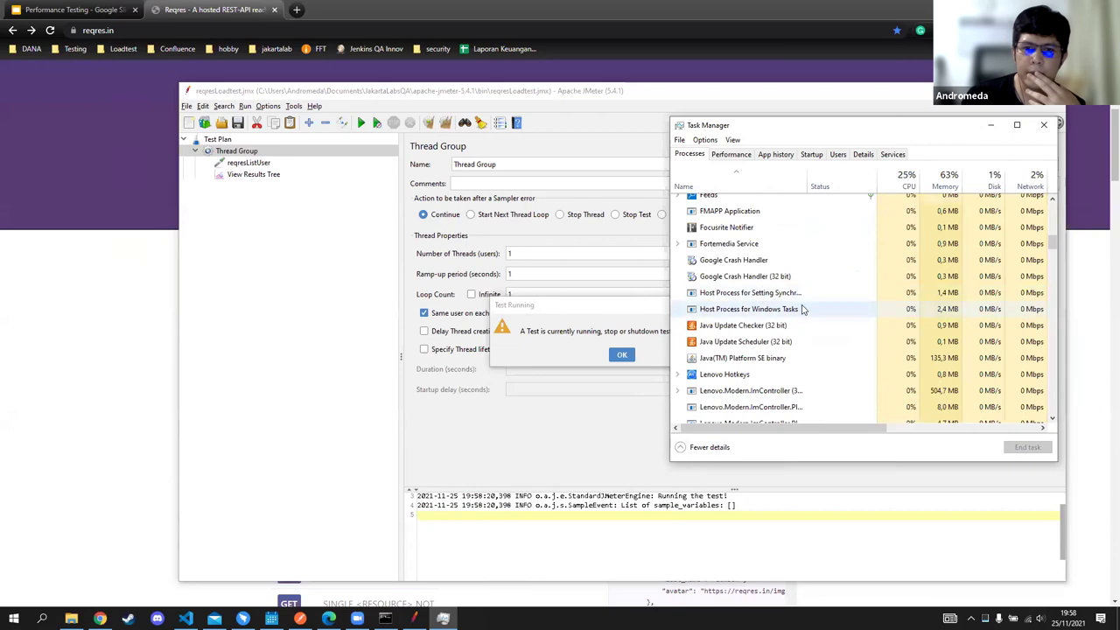
{"action": "scroll", "coordinate": [765, 293], "scroll_direction": "up", "scroll_amount": 1}
{"action": "left_click_drag", "start_coordinate": [1051, 246], "coordinate": [1053, 222]}
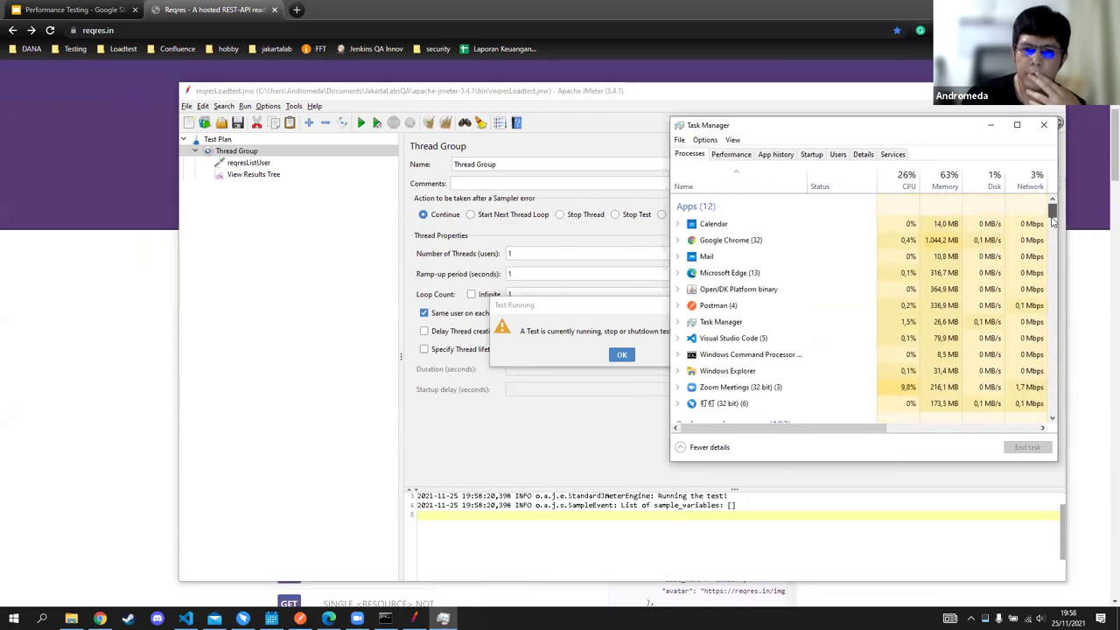
{"action": "scroll", "coordinate": [1052, 223], "scroll_direction": "down", "scroll_amount": 2}
Step: Close the hung JMeter session by ending its console window, and relaunch it from jmeter.bat in the bin folder
{"action": "left_click", "coordinate": [385, 619]}
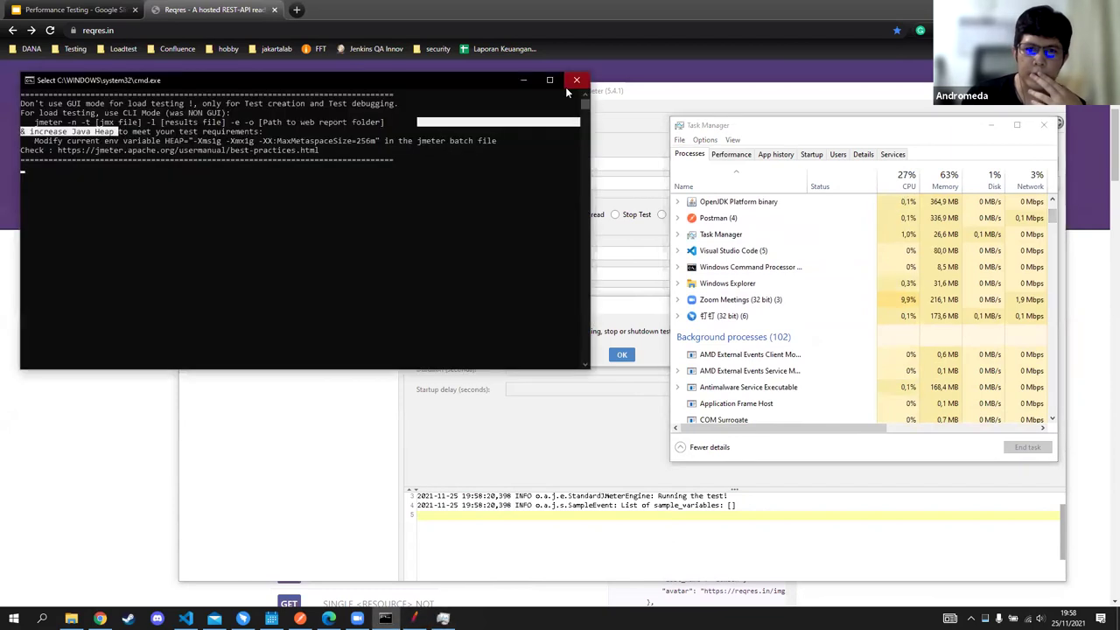
{"action": "left_click", "coordinate": [577, 80]}
{"action": "left_click", "coordinate": [577, 79]}
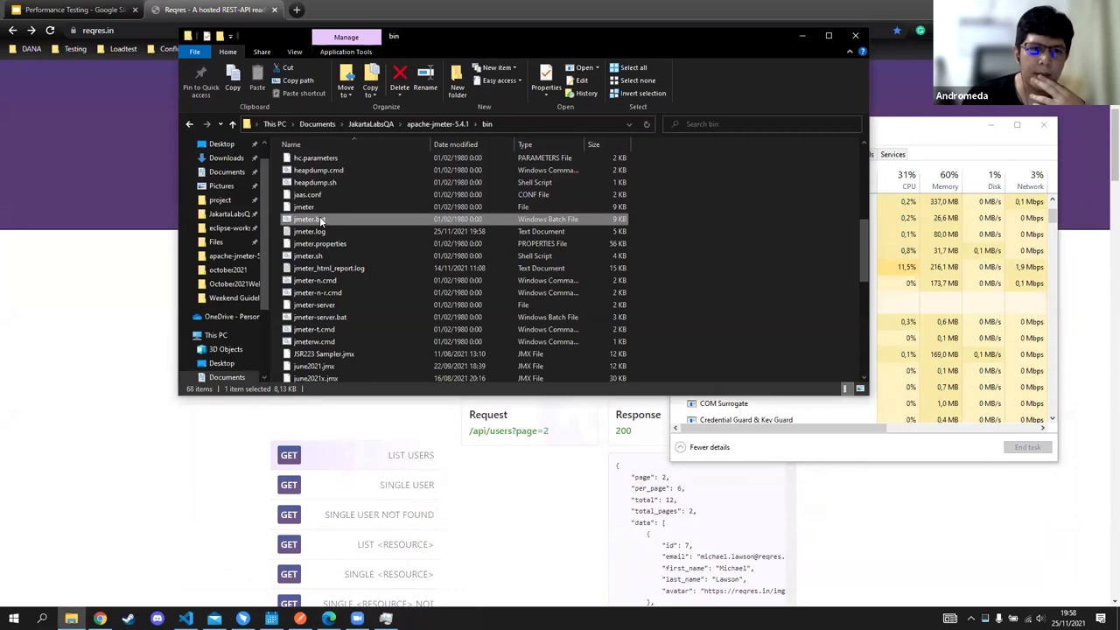
{"action": "double_click", "coordinate": [319, 218]}
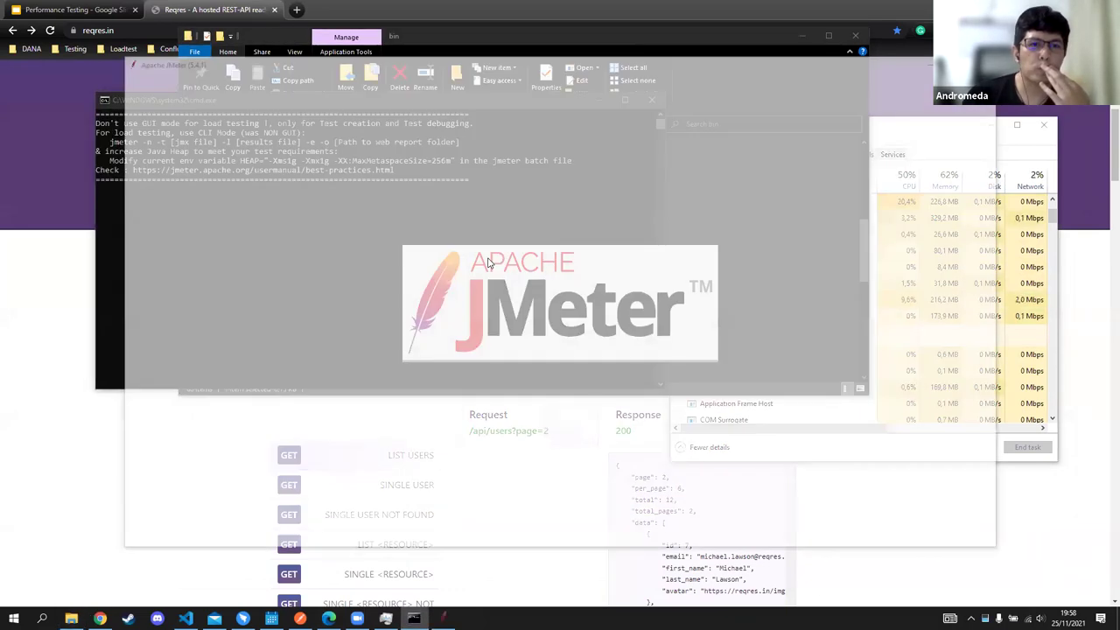
Step: Open the saved test plan reqresLoadtest.jmx and display the reqresListUser request inside its Thread Group
{"action": "left_click", "coordinate": [125, 77]}
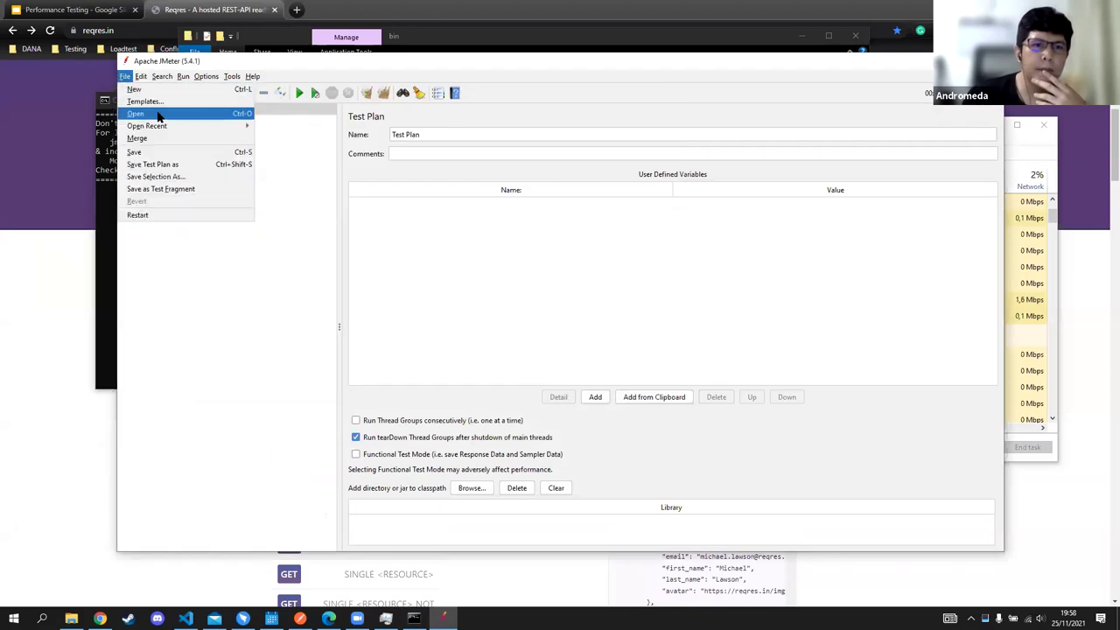
{"action": "left_click", "coordinate": [189, 115]}
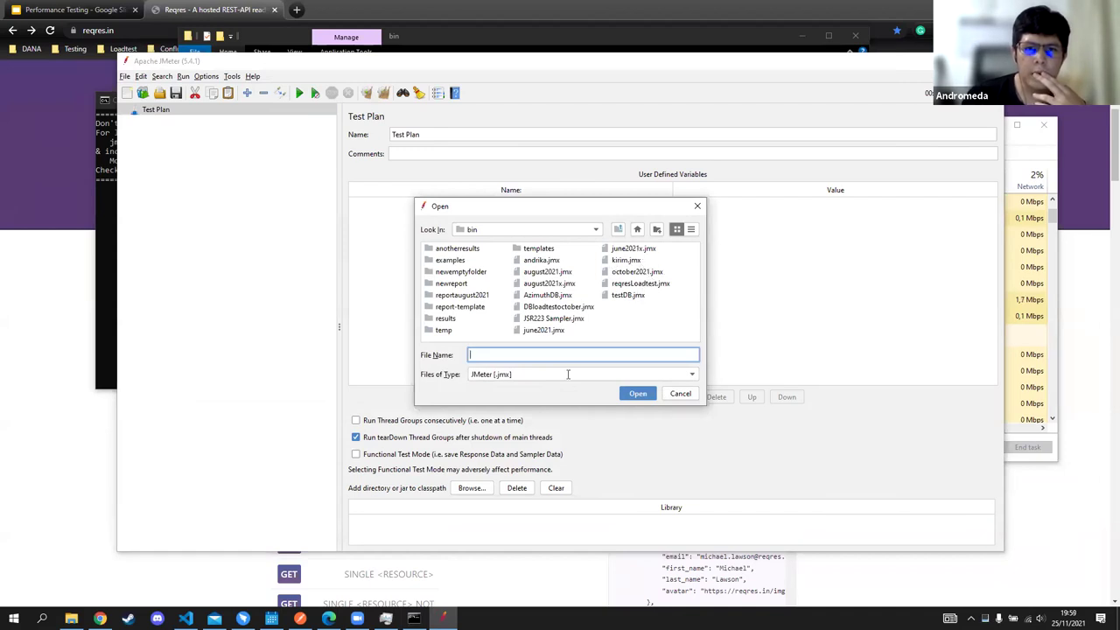
{"action": "double_click", "coordinate": [627, 284]}
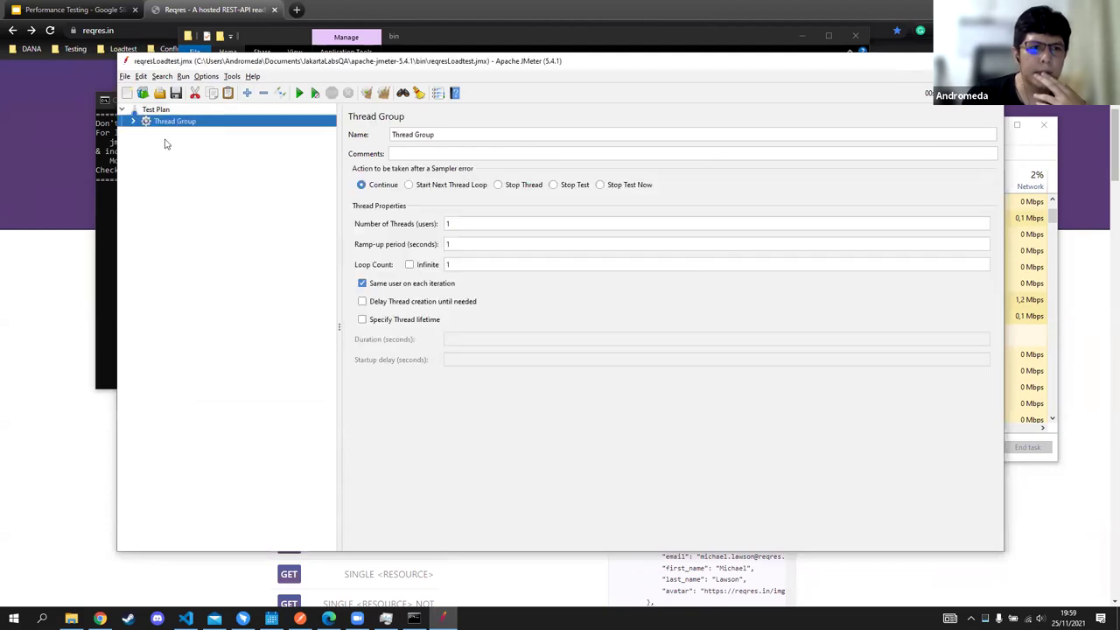
{"action": "left_click", "coordinate": [133, 122]}
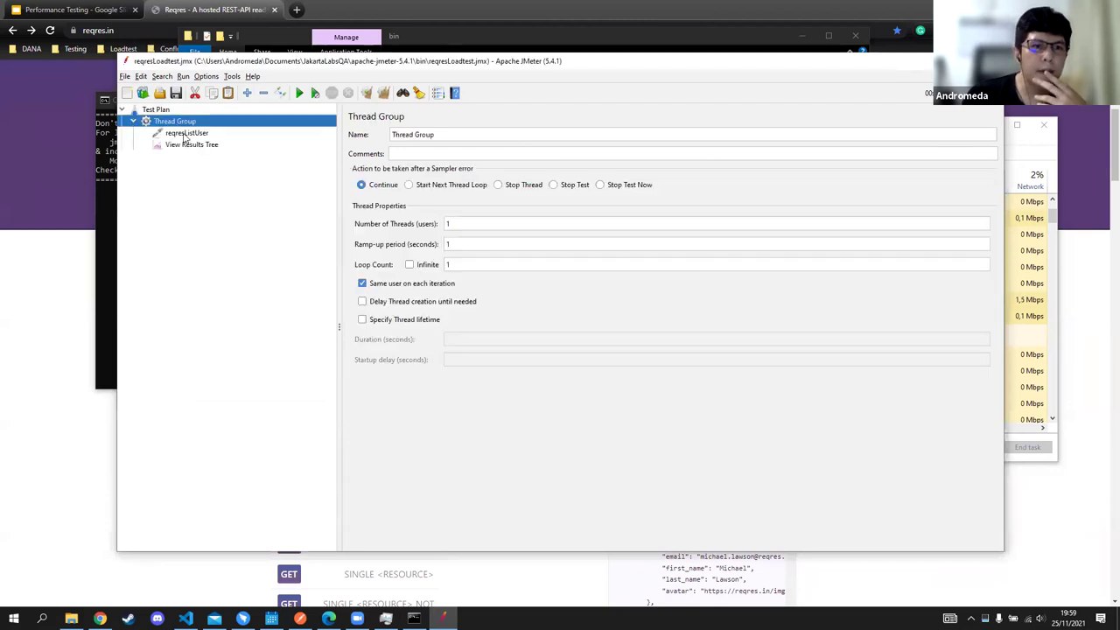
{"action": "left_click", "coordinate": [186, 133]}
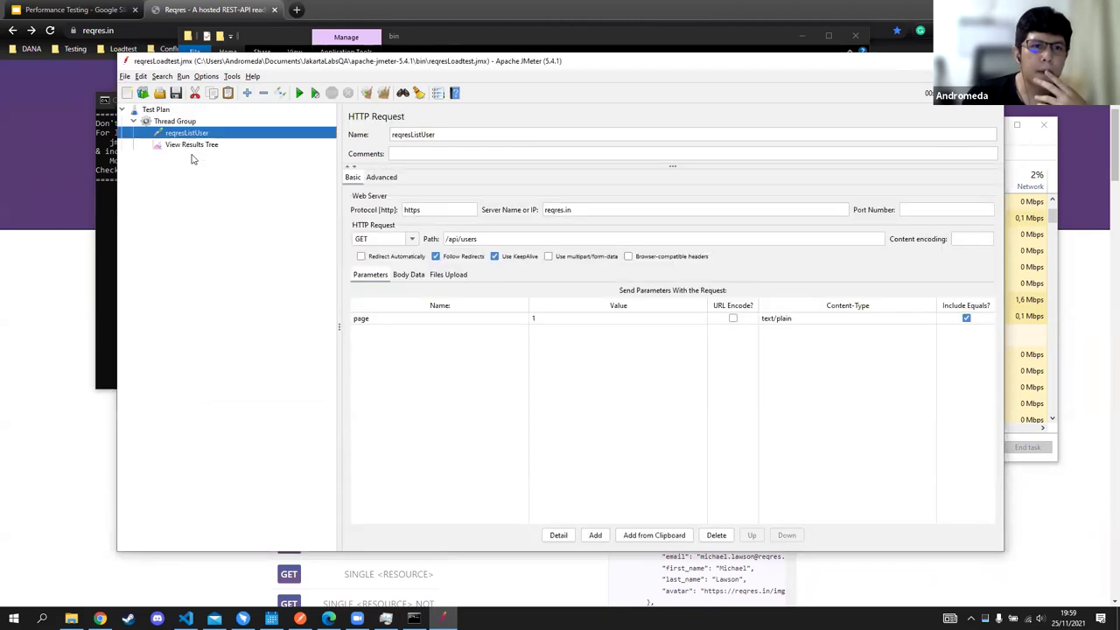
Step: Add an HTTP Header Manager to the Thread Group and place it above the reqresListUser request
{"action": "right_click", "coordinate": [180, 125]}
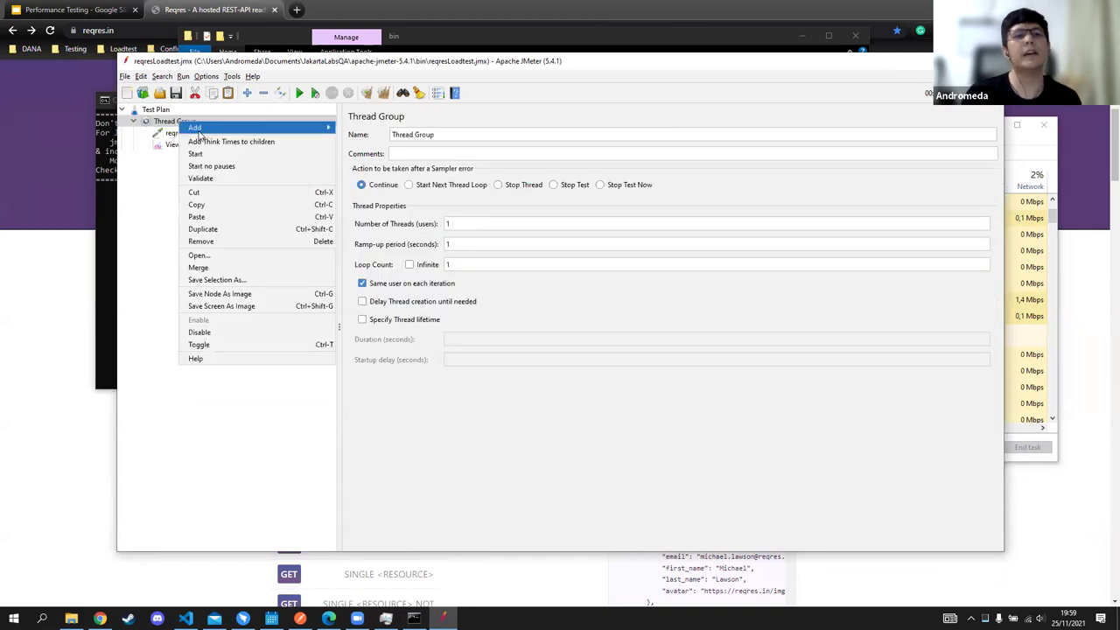
{"action": "mouse_move", "coordinate": [331, 129]}
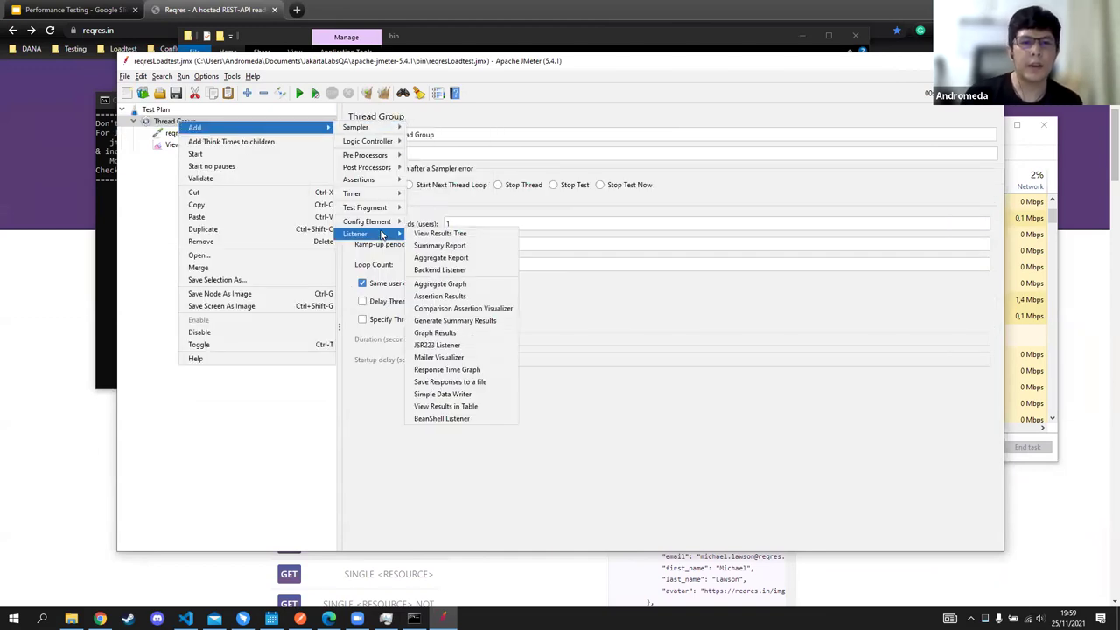
{"action": "mouse_move", "coordinate": [373, 133]}
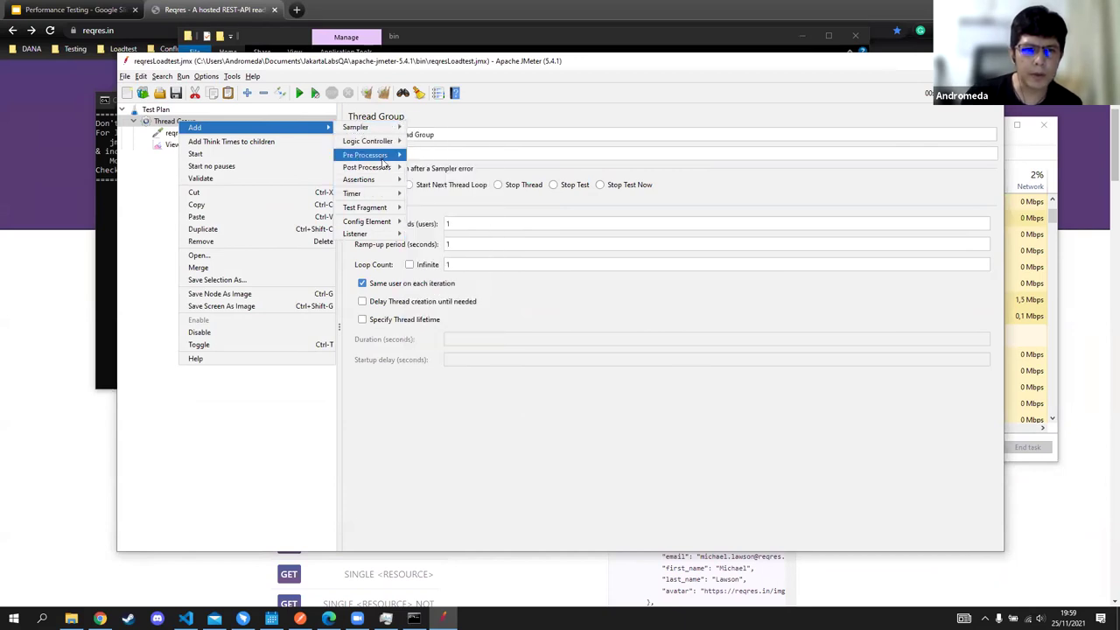
{"action": "mouse_move", "coordinate": [383, 226]}
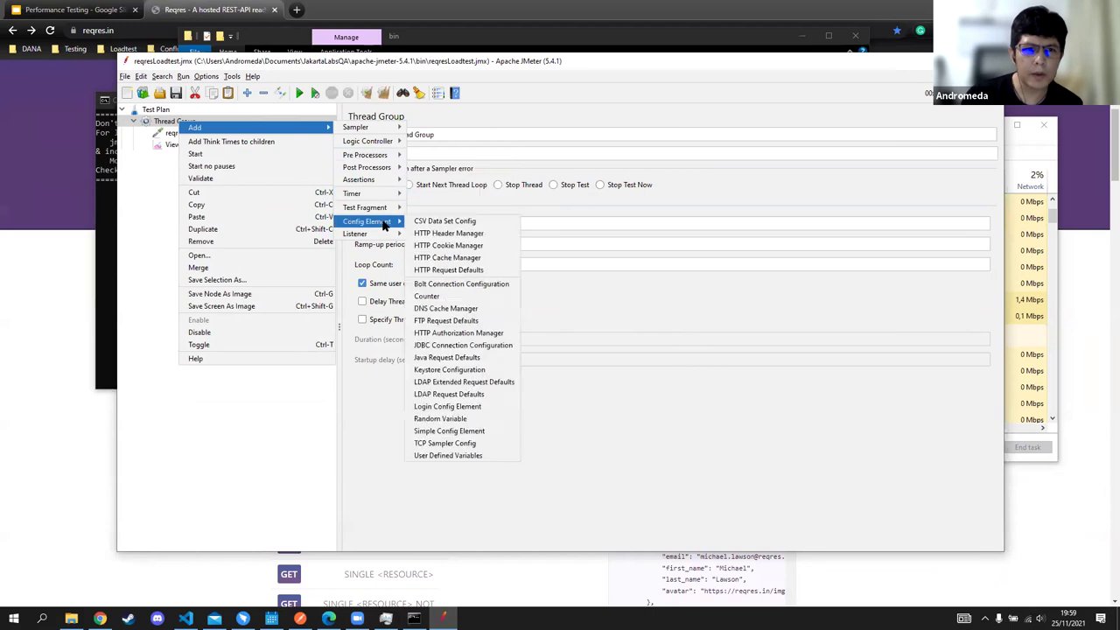
{"action": "left_click", "coordinate": [448, 234]}
{"action": "left_click_drag", "start_coordinate": [190, 158], "coordinate": [189, 131]}
Step: Add a header named content-type with the value application/json to the HTTP Header Manager
{"action": "left_click", "coordinate": [578, 538]}
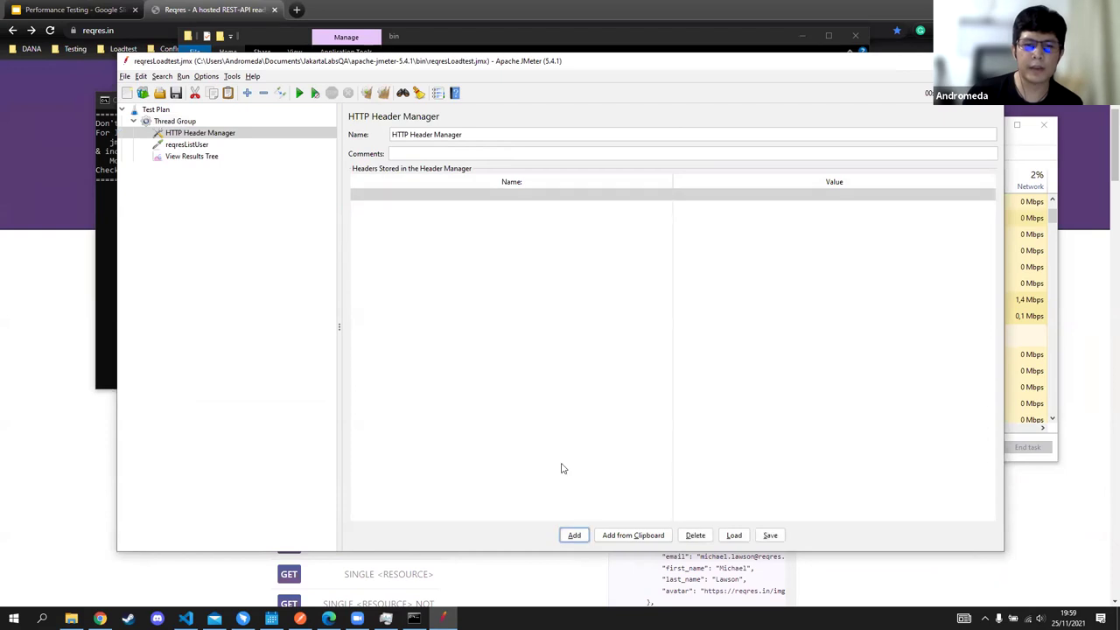
{"action": "double_click", "coordinate": [452, 196]}
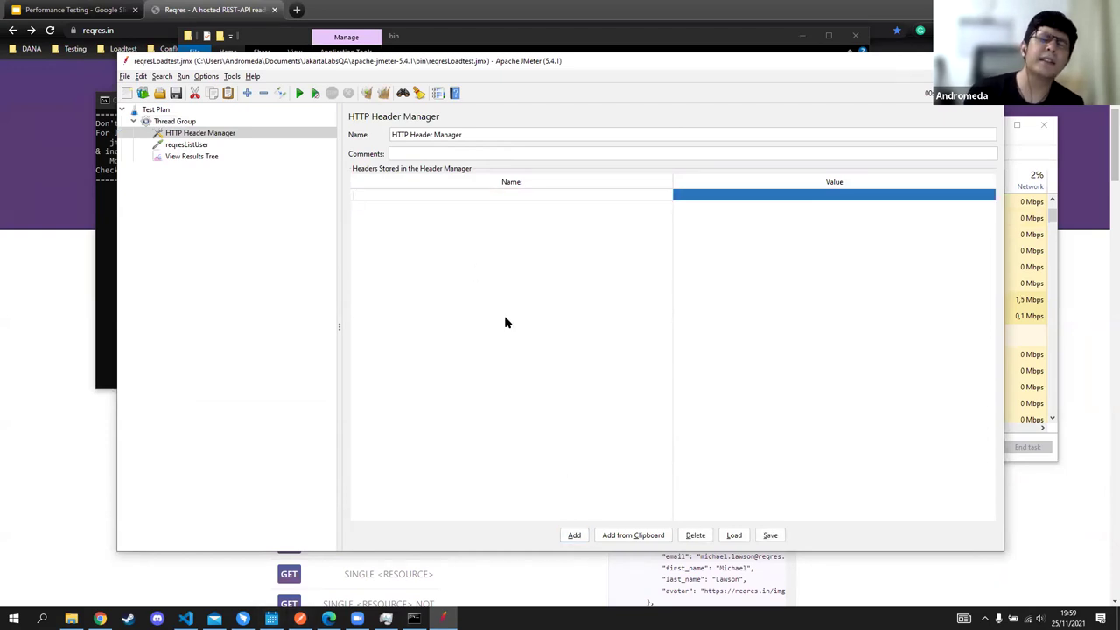
{"action": "type", "text": "content-type"}
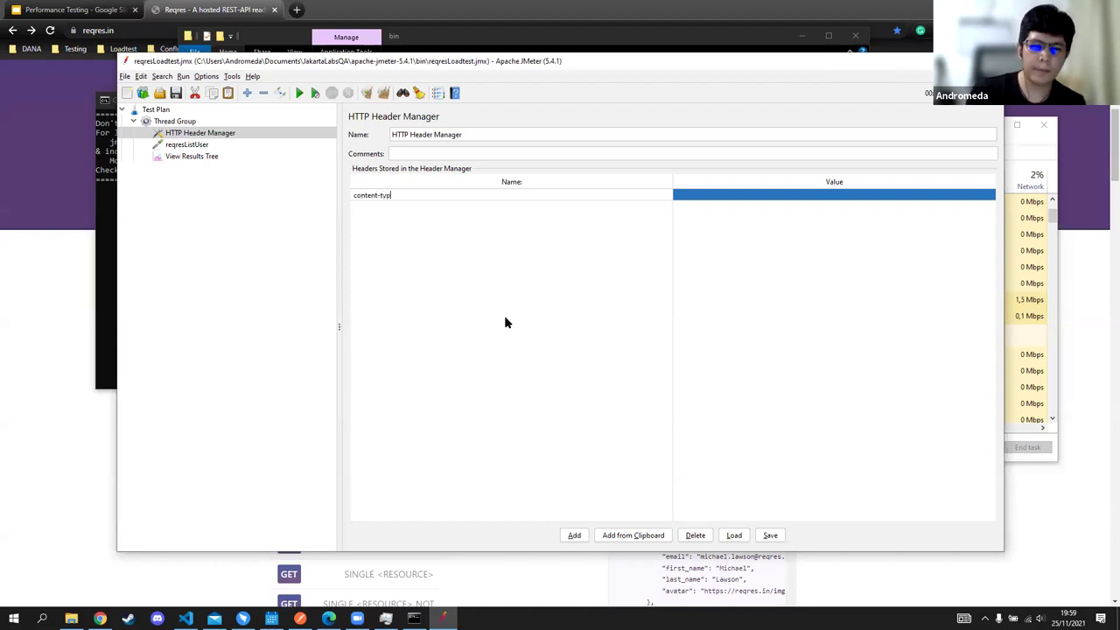
{"action": "double_click", "coordinate": [731, 196]}
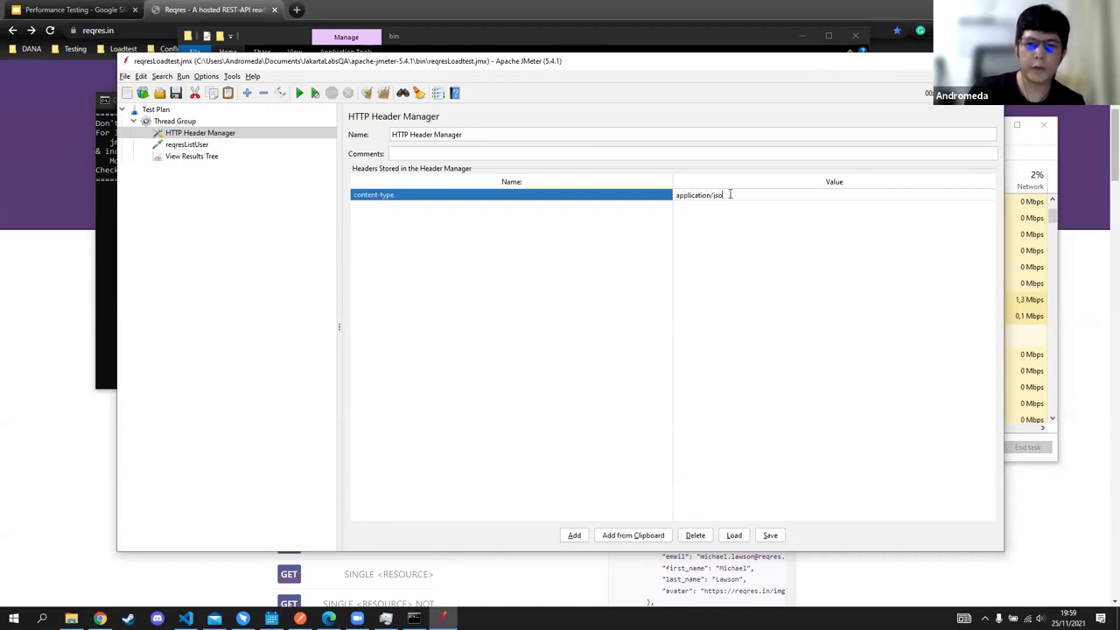
{"action": "type", "text": "application/json"}
{"action": "key", "text": "Return"}
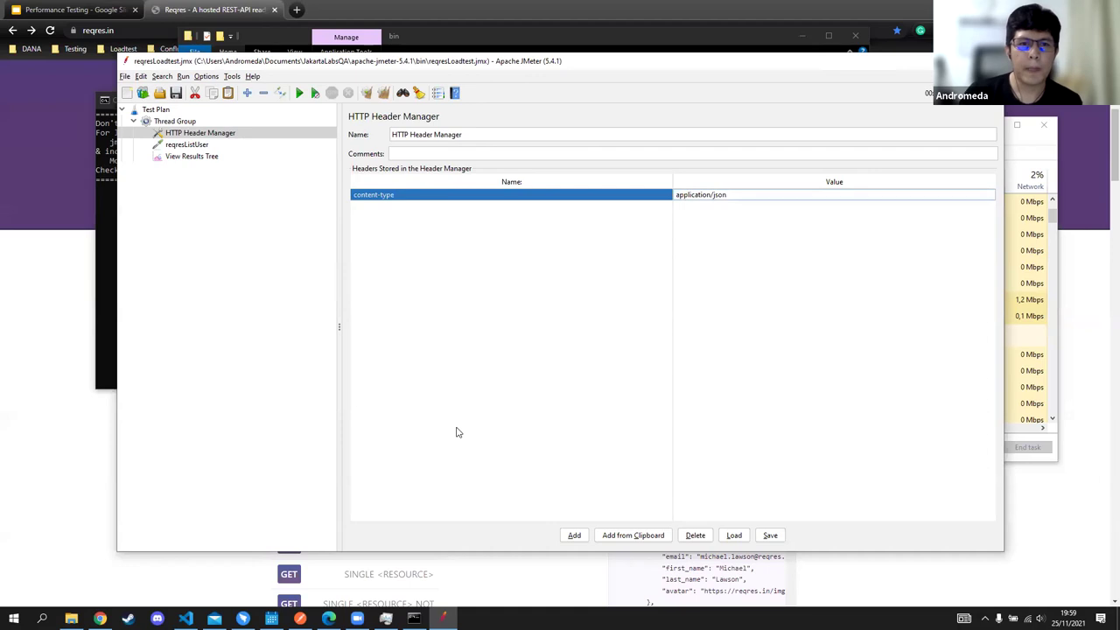
Step: Run the test from View Results Tree and inspect the reqresListUser sample's result, request and response data
{"action": "left_click", "coordinate": [192, 157]}
{"action": "left_click", "coordinate": [298, 93]}
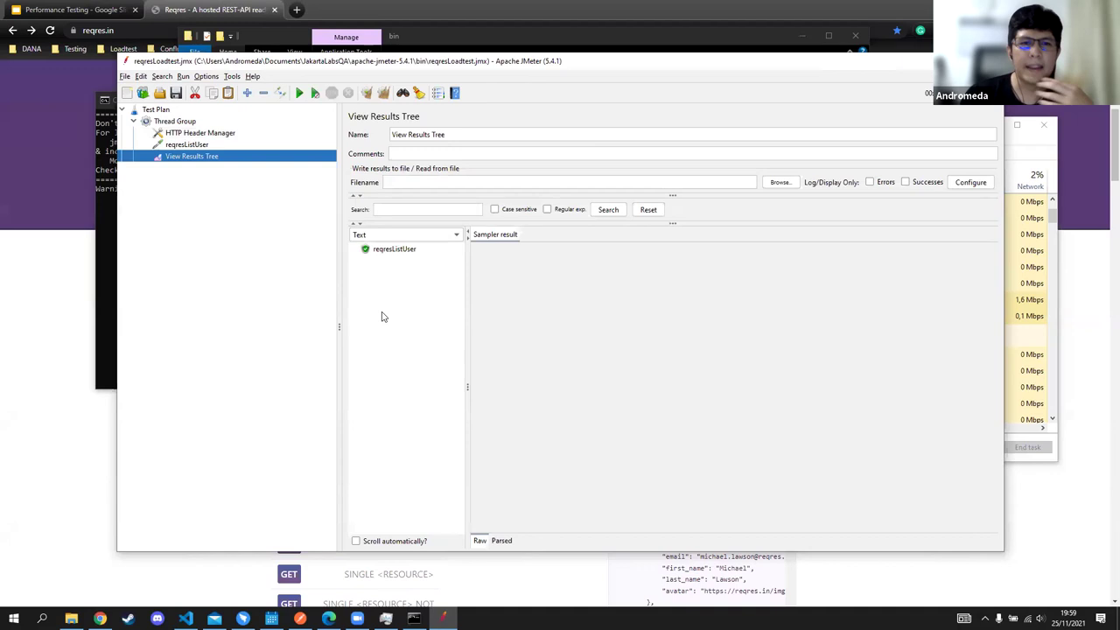
{"action": "left_click", "coordinate": [395, 249]}
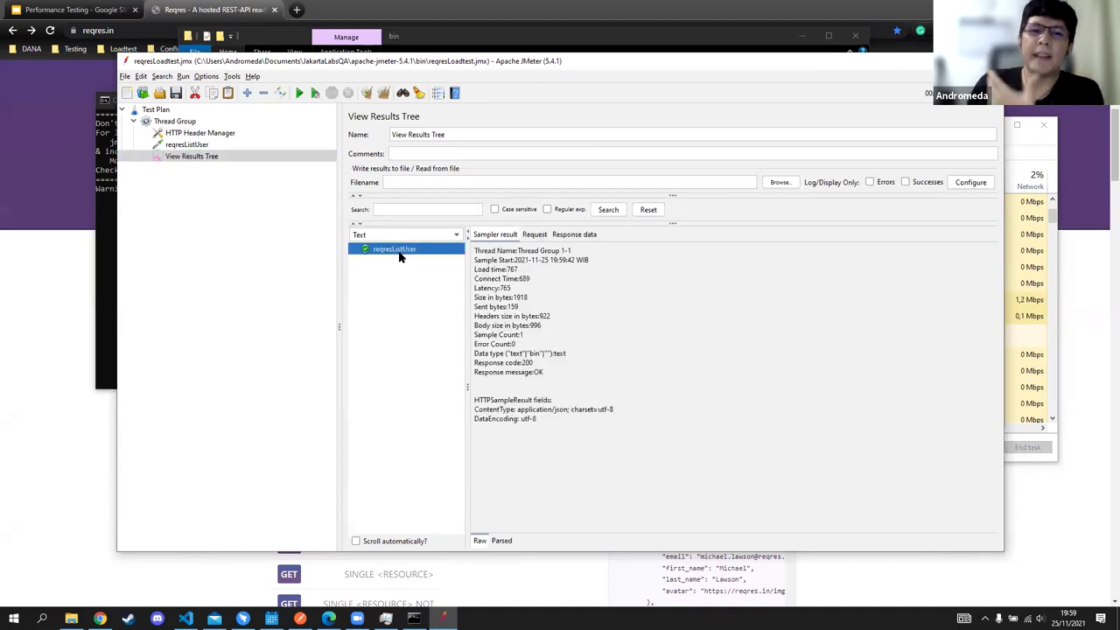
{"action": "left_click", "coordinate": [543, 236]}
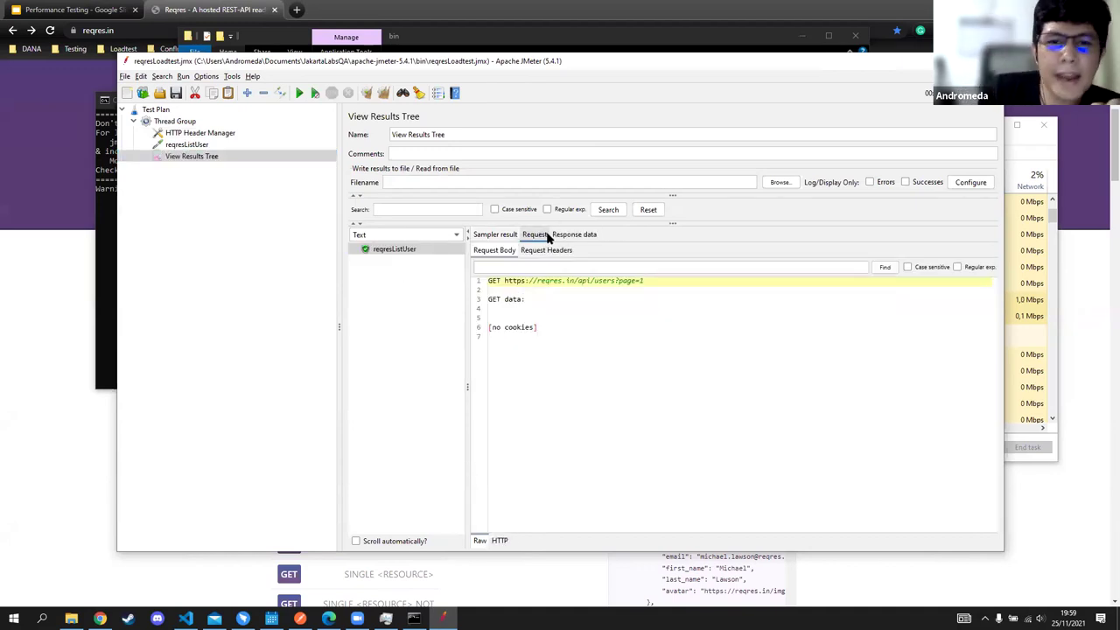
{"action": "left_click", "coordinate": [562, 238]}
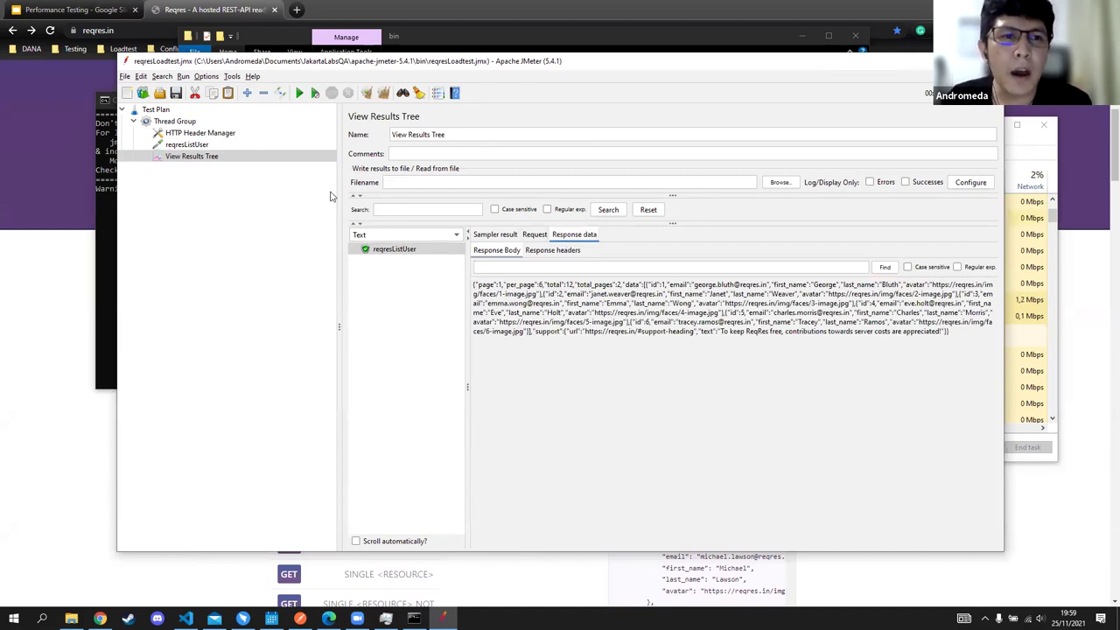
Step: Review the header manager and reqresListUser request, and browse the samplers and config elements available for the Thread Group
{"action": "left_click", "coordinate": [212, 134]}
{"action": "left_click", "coordinate": [204, 145]}
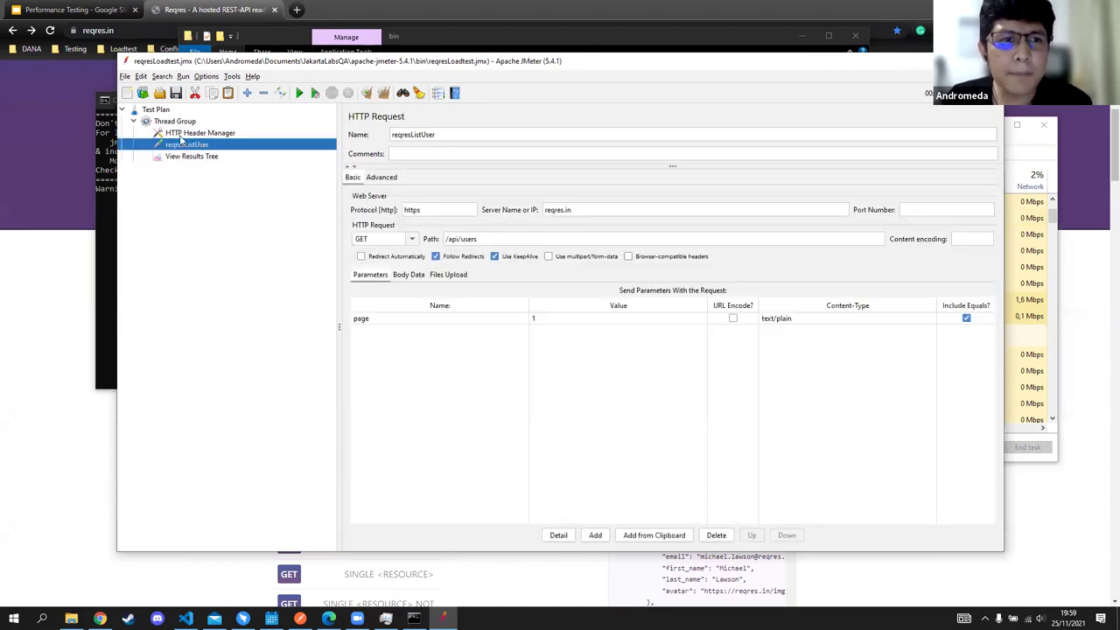
{"action": "right_click", "coordinate": [174, 121]}
{"action": "mouse_move", "coordinate": [263, 129]}
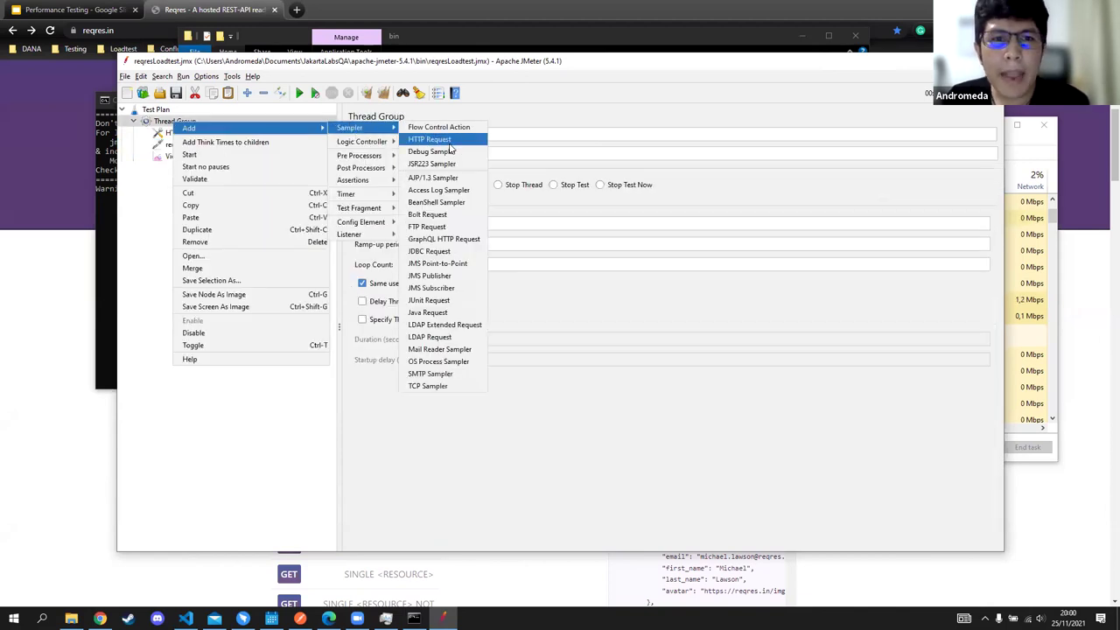
{"action": "left_click", "coordinate": [136, 219]}
{"action": "right_click", "coordinate": [165, 123]}
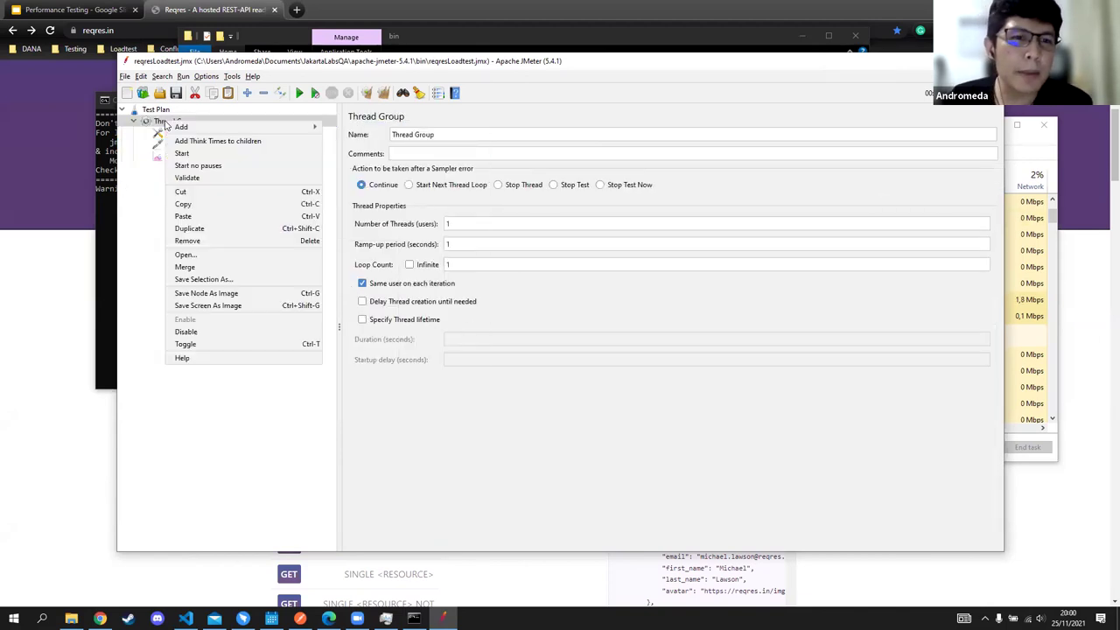
{"action": "mouse_move", "coordinate": [227, 127]}
{"action": "mouse_move", "coordinate": [355, 220]}
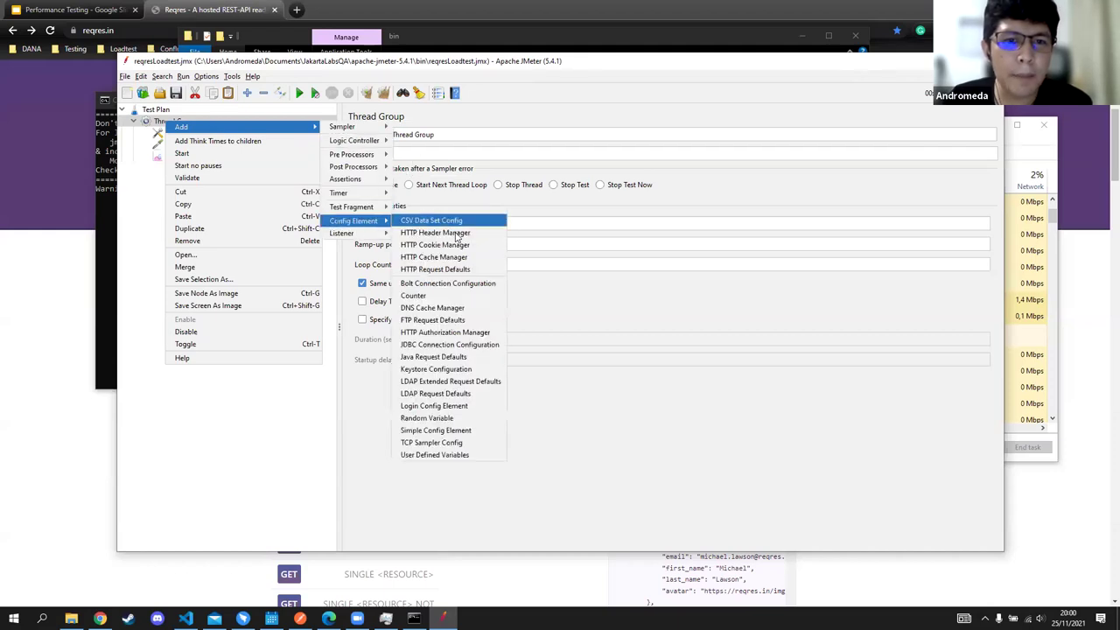
{"action": "left_click", "coordinate": [545, 216]}
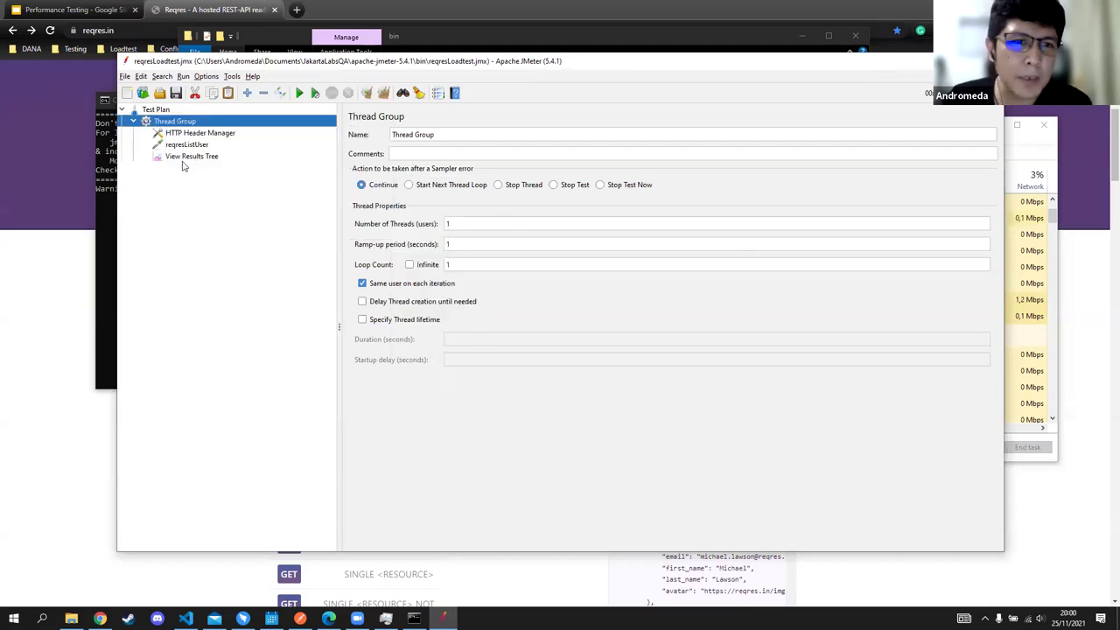
Step: Recheck the results tree and set the Thread Group's loop count to infinite
{"action": "left_click", "coordinate": [184, 157]}
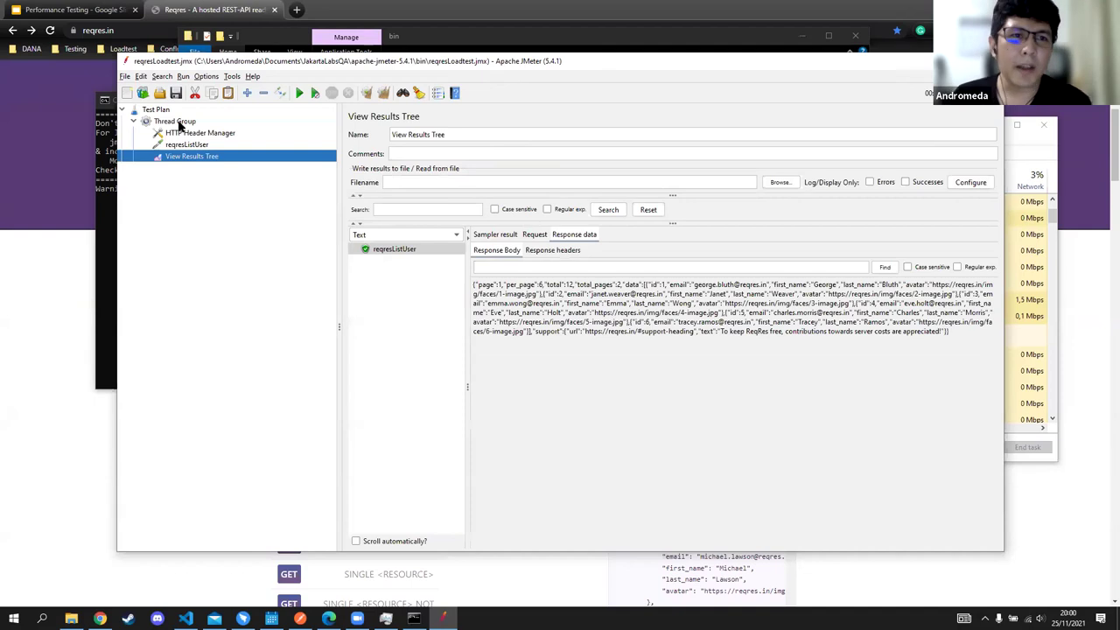
{"action": "left_click", "coordinate": [176, 122]}
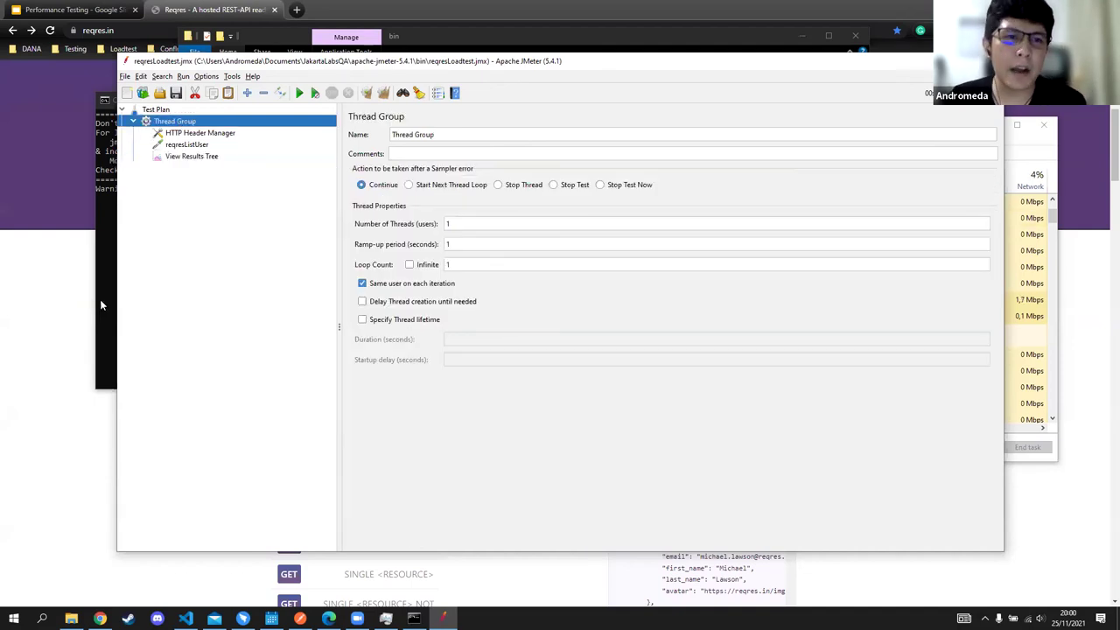
{"action": "left_click", "coordinate": [409, 265]}
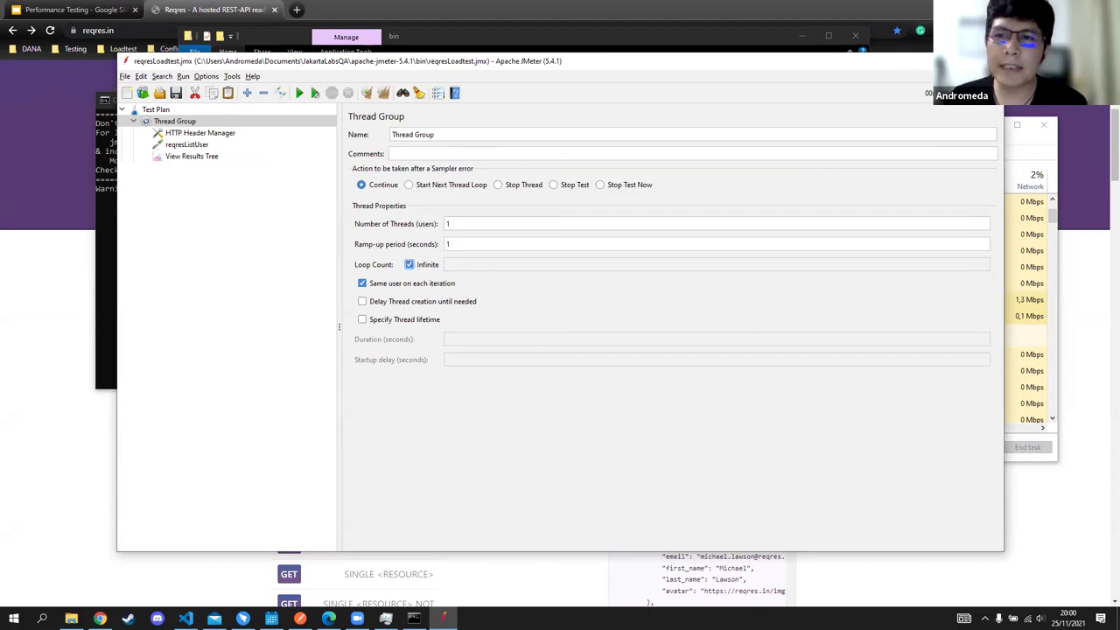
Step: Close JMeter and open the index.html report from the anotherresults folder inside the JMeter bin folder
{"action": "left_click", "coordinate": [984, 60]}
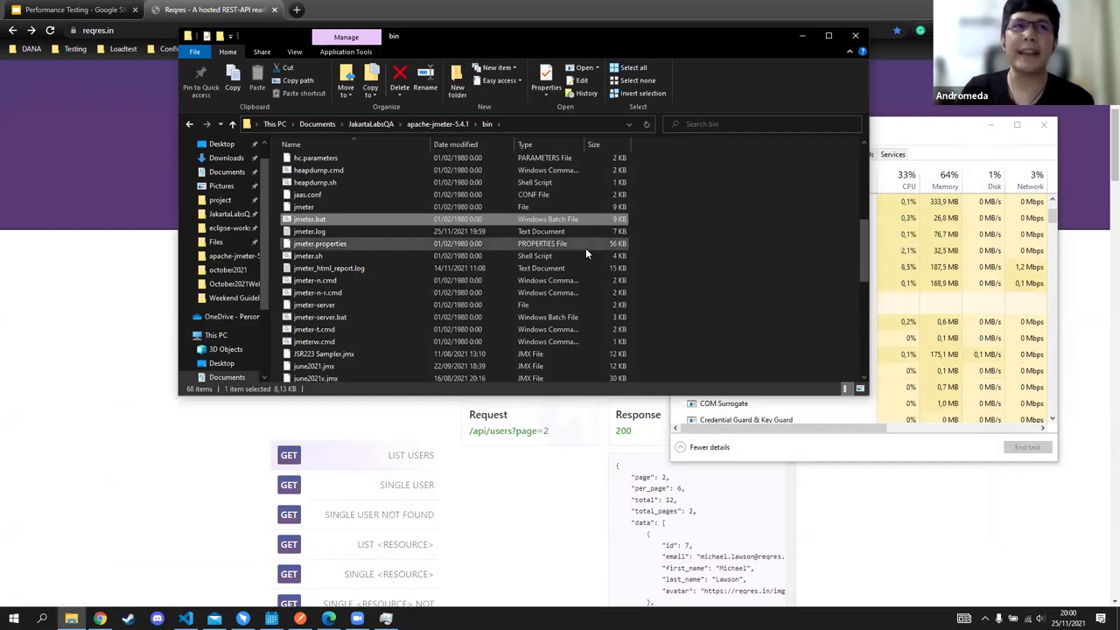
{"action": "scroll", "coordinate": [382, 245], "scroll_direction": "up", "scroll_amount": 10}
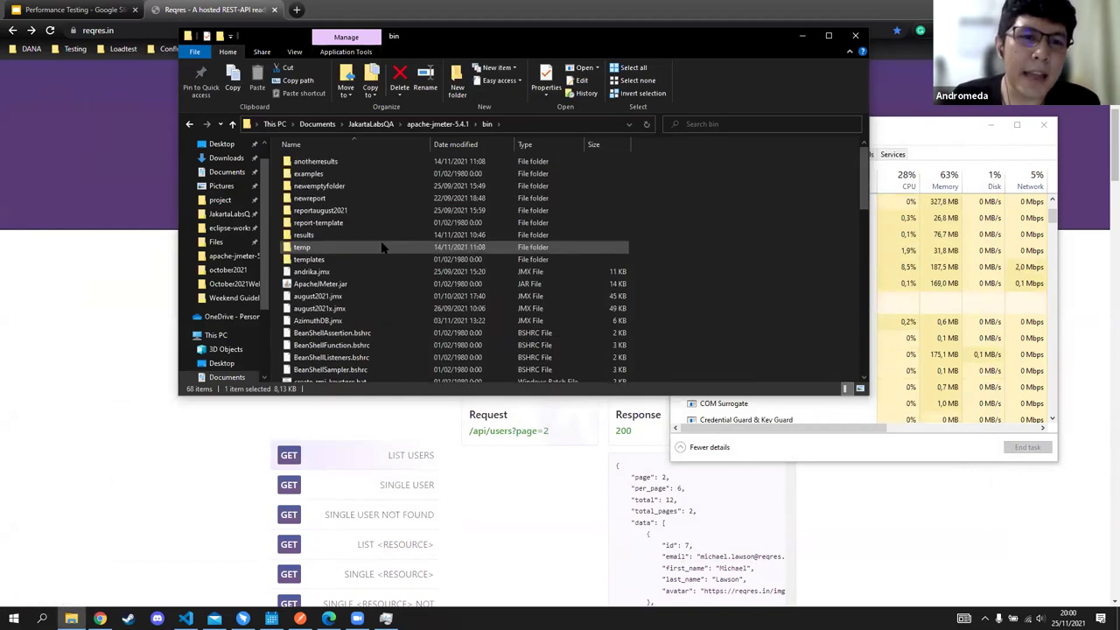
{"action": "double_click", "coordinate": [329, 161]}
{"action": "left_click", "coordinate": [326, 186]}
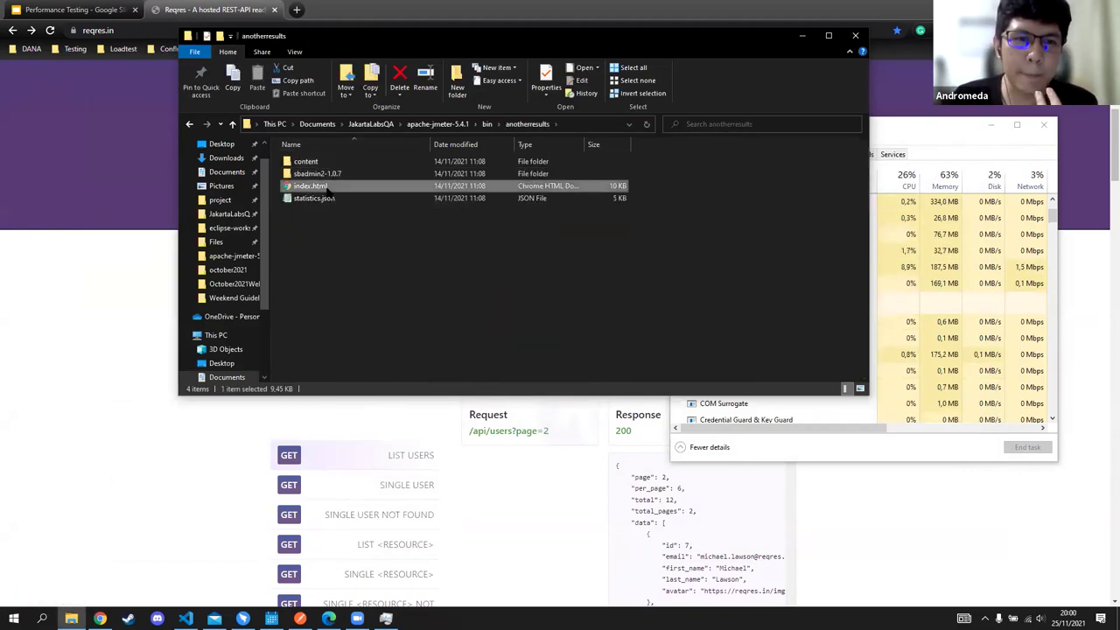
{"action": "double_click", "coordinate": [326, 186]}
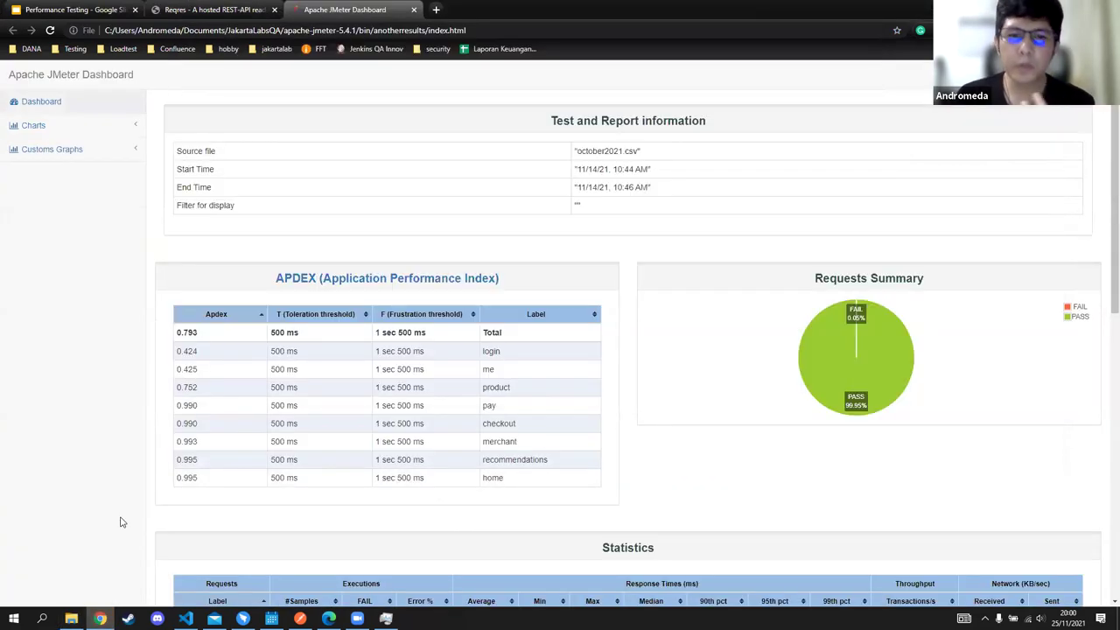
Step: Examine the dashboard's APDEX and Statistics tables, comparing the request labels and their 99th percentile response times
{"action": "scroll", "coordinate": [225, 485], "scroll_direction": "down", "scroll_amount": 2}
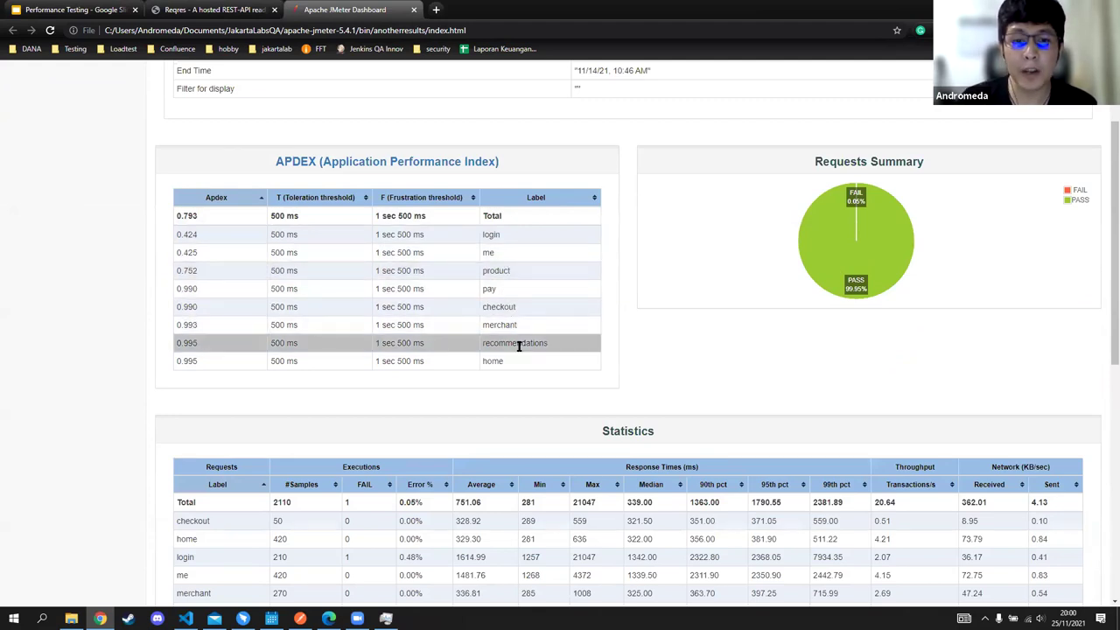
{"action": "scroll", "coordinate": [513, 367], "scroll_direction": "down", "scroll_amount": 5}
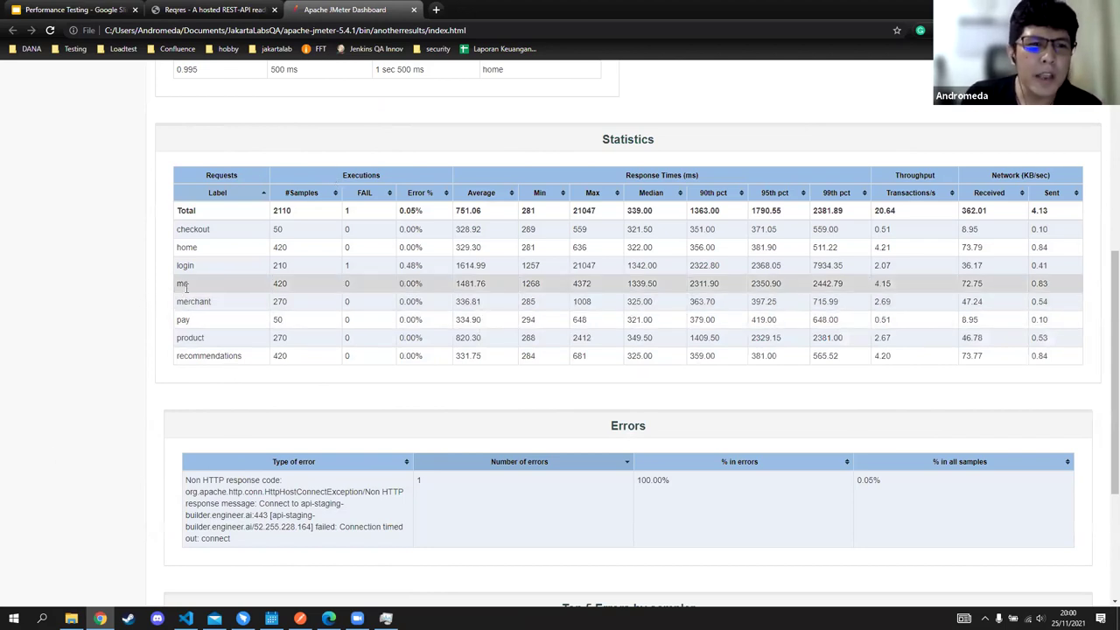
{"action": "double_click", "coordinate": [233, 357]}
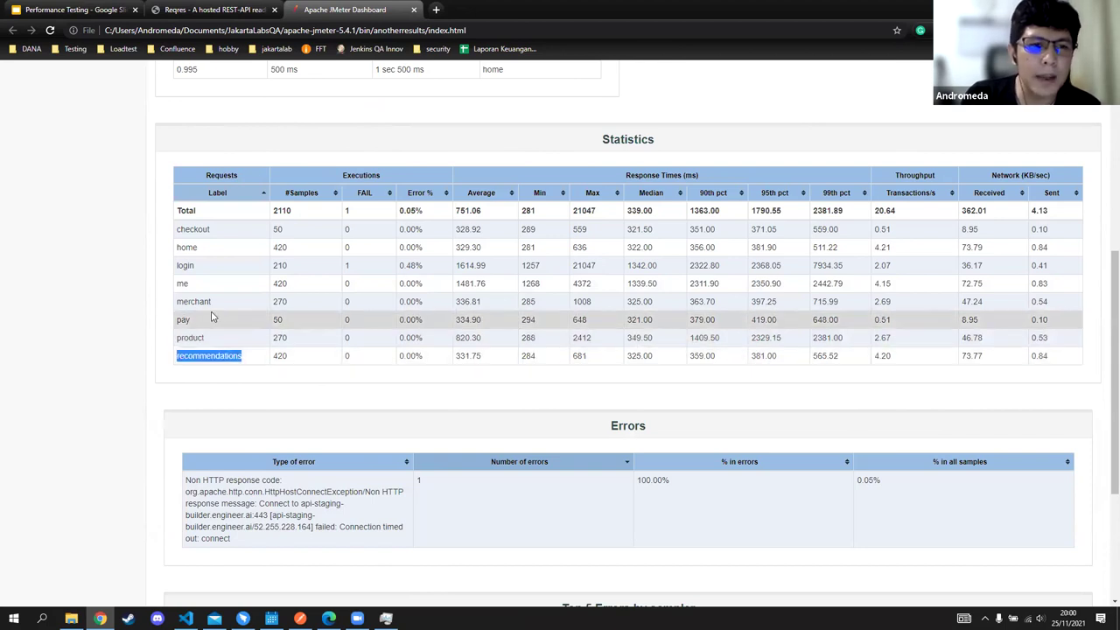
{"action": "double_click", "coordinate": [193, 230]}
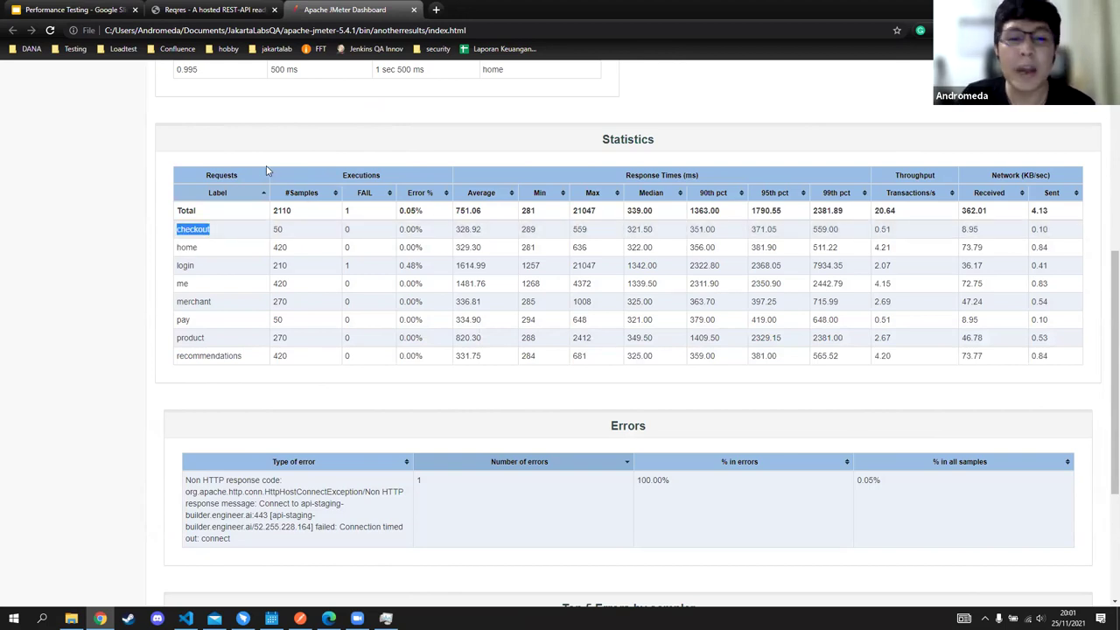
{"action": "left_click", "coordinate": [837, 234]}
{"action": "left_click_drag", "start_coordinate": [847, 266], "coordinate": [814, 266]}
{"action": "left_click", "coordinate": [838, 280]}
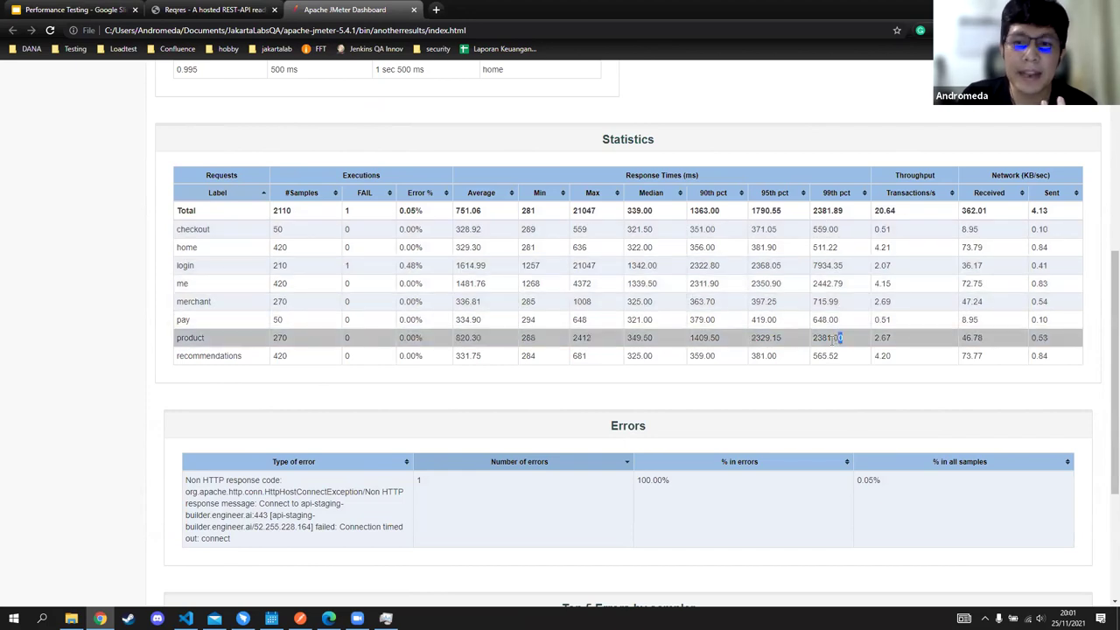
{"action": "double_click", "coordinate": [836, 265]}
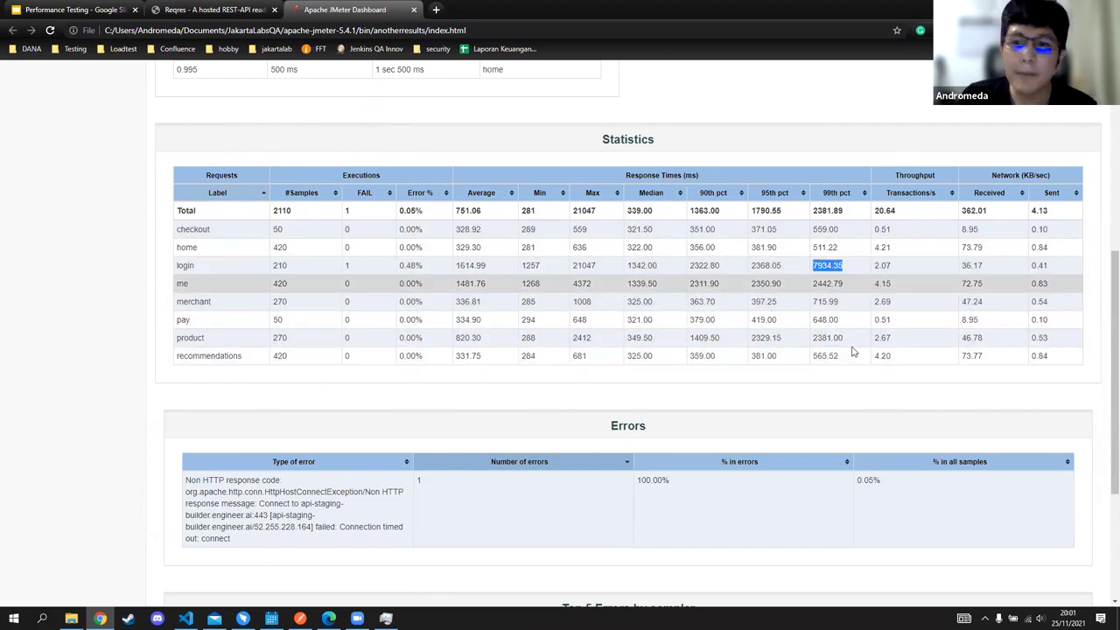
{"action": "left_click", "coordinate": [843, 408]}
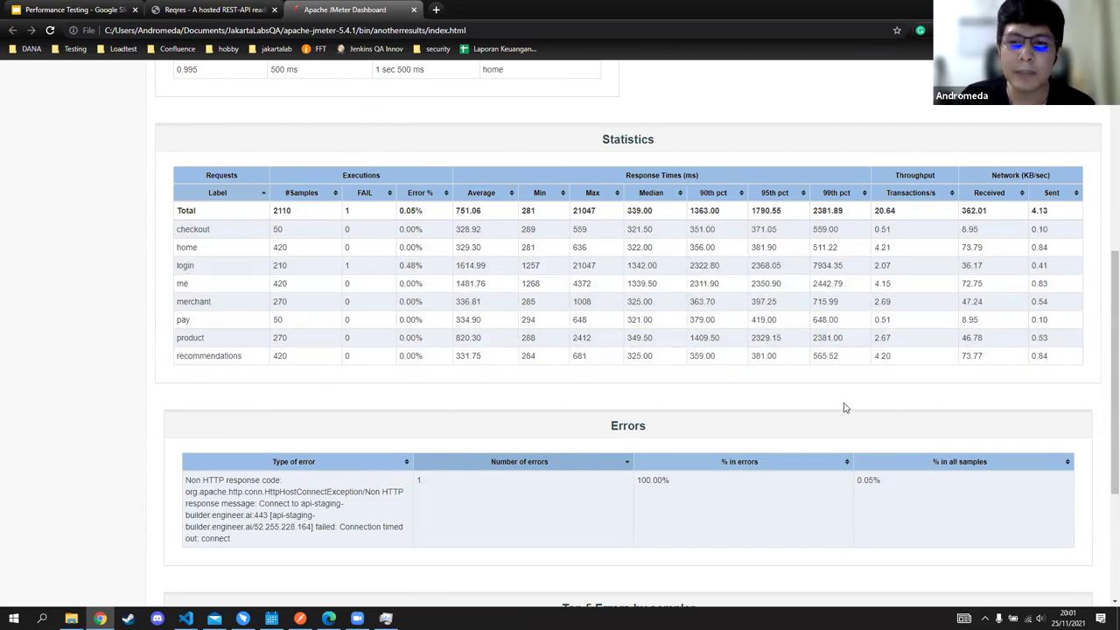
{"action": "scroll", "coordinate": [70, 110], "scroll_direction": "up", "scroll_amount": 5}
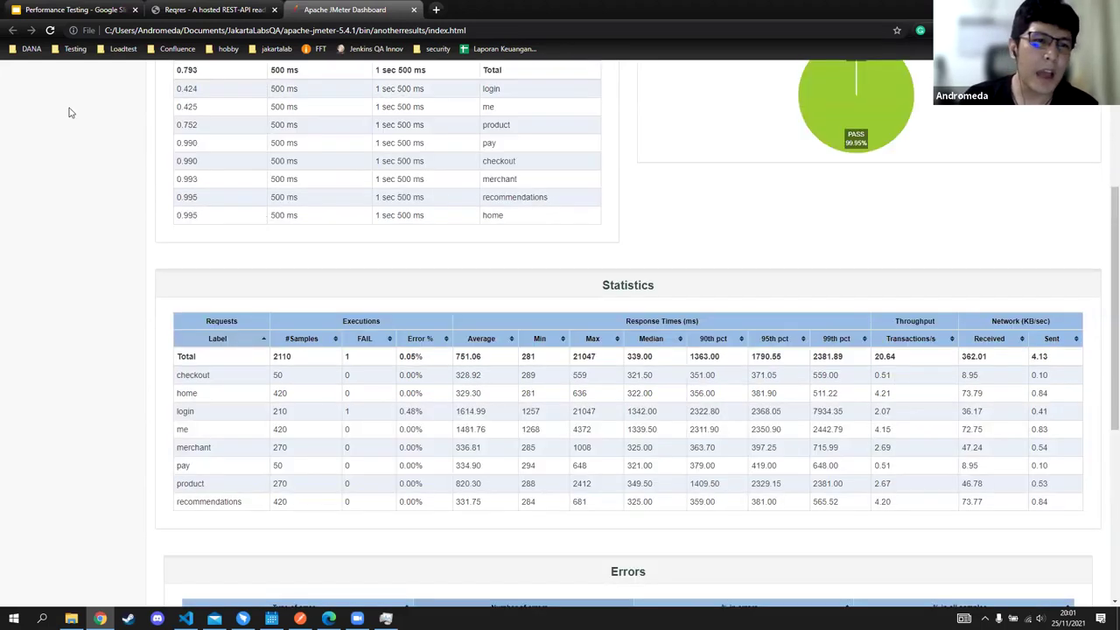
Step: Open the report's Over Time charts and bring up the Response Times Over Time graph
{"action": "left_click", "coordinate": [68, 128]}
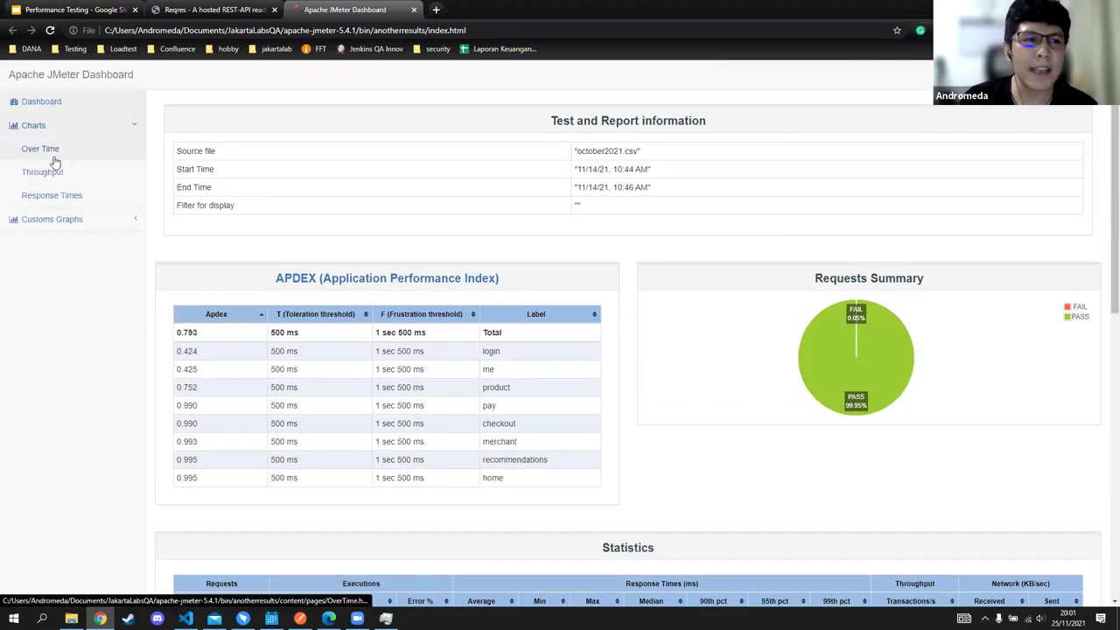
{"action": "left_click", "coordinate": [49, 173]}
{"action": "left_click", "coordinate": [52, 150]}
{"action": "scroll", "coordinate": [437, 288], "scroll_direction": "down", "scroll_amount": 3}
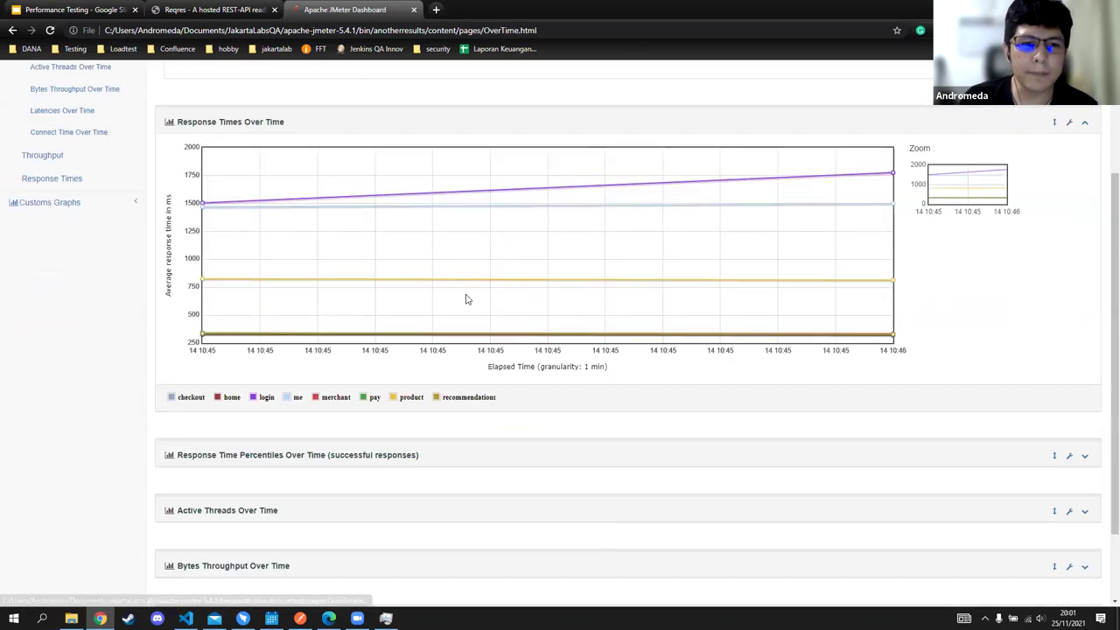
Step: Hide the product, recommendations, merchant, pay, me, login and home series in the Response Times Over Time graph, keeping only checkout
{"action": "left_click", "coordinate": [398, 304]}
{"action": "left_click", "coordinate": [469, 304]}
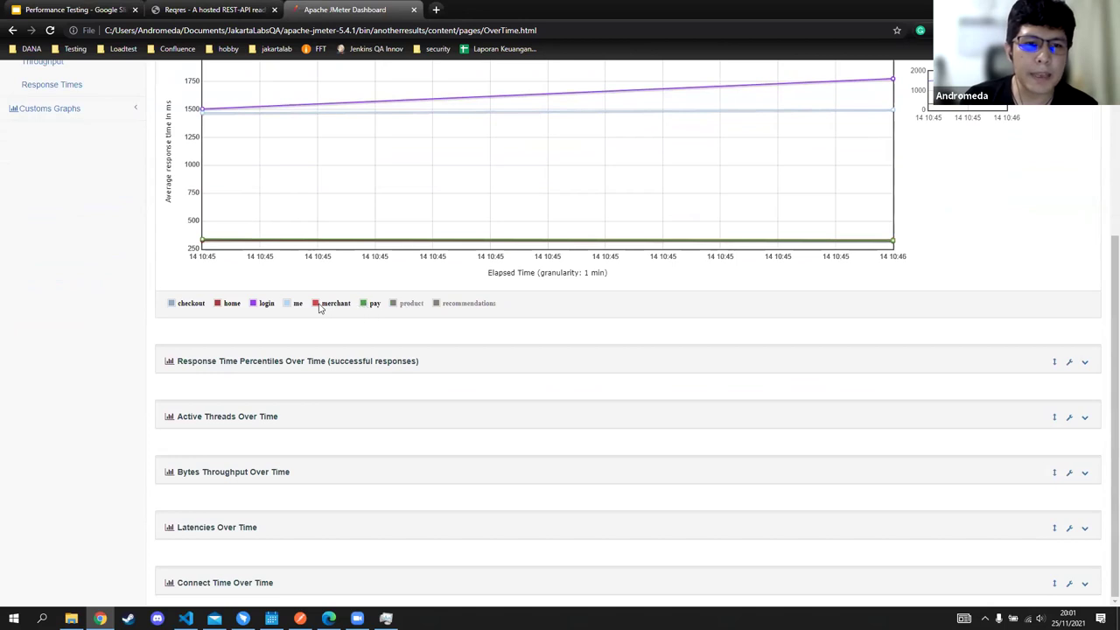
{"action": "left_click", "coordinate": [340, 306]}
{"action": "left_click", "coordinate": [377, 308]}
{"action": "left_click", "coordinate": [297, 305]}
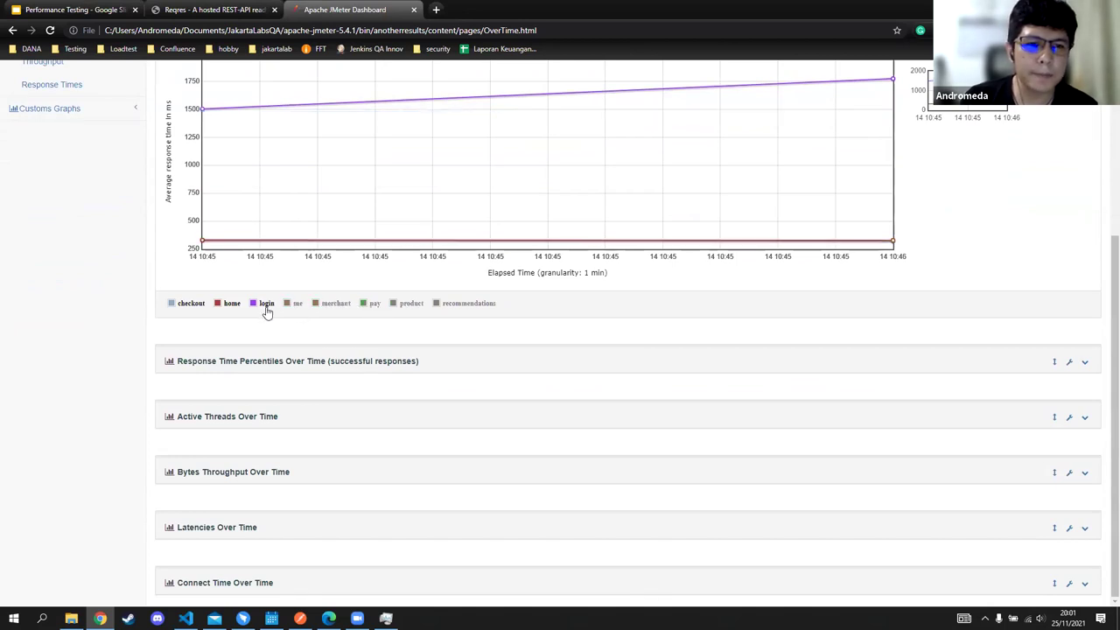
{"action": "left_click", "coordinate": [265, 305]}
{"action": "left_click", "coordinate": [232, 305]}
{"action": "scroll", "coordinate": [263, 224], "scroll_direction": "up", "scroll_amount": 1}
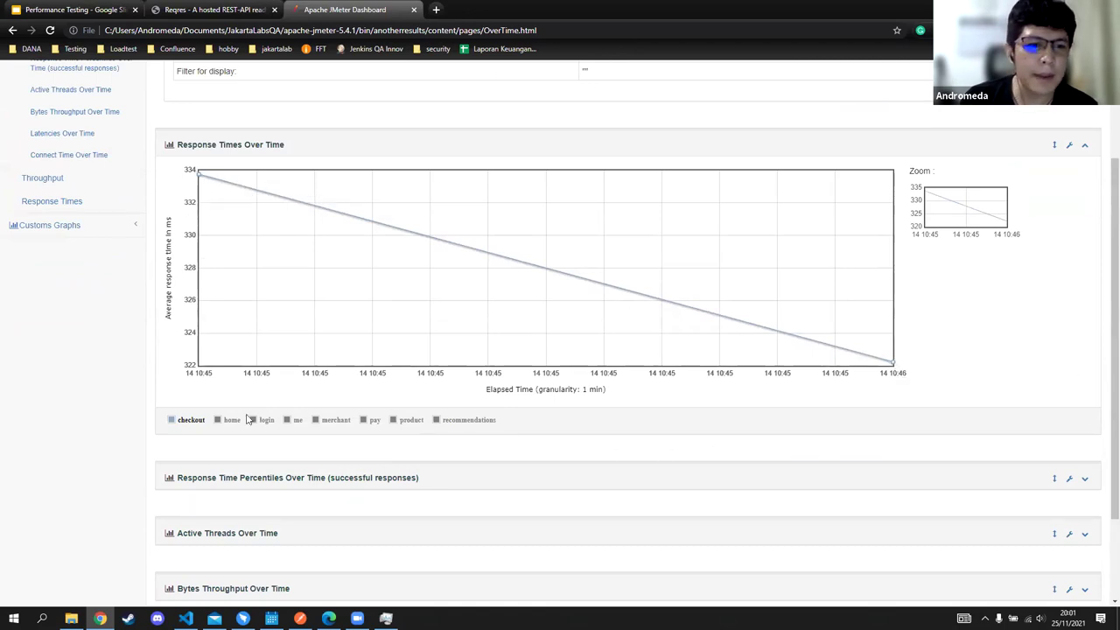
Step: Hide checkout and view the home, login and me series one at a time in the Response Times Over Time graph
{"action": "left_click", "coordinate": [187, 421]}
{"action": "left_click", "coordinate": [219, 421]}
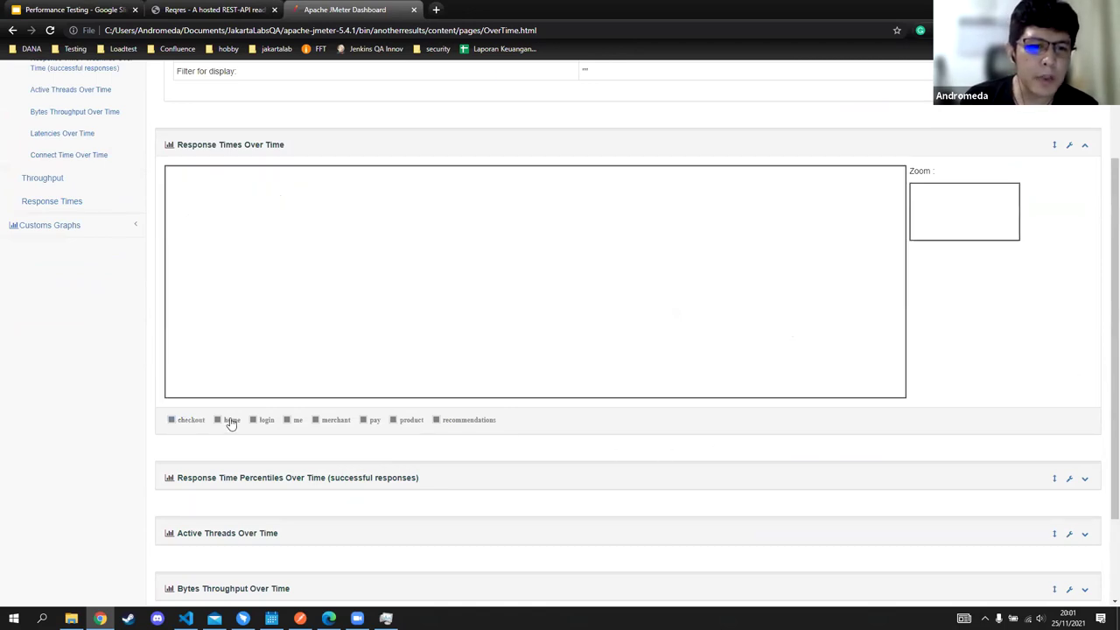
{"action": "left_click", "coordinate": [231, 421]}
{"action": "left_click", "coordinate": [266, 421]}
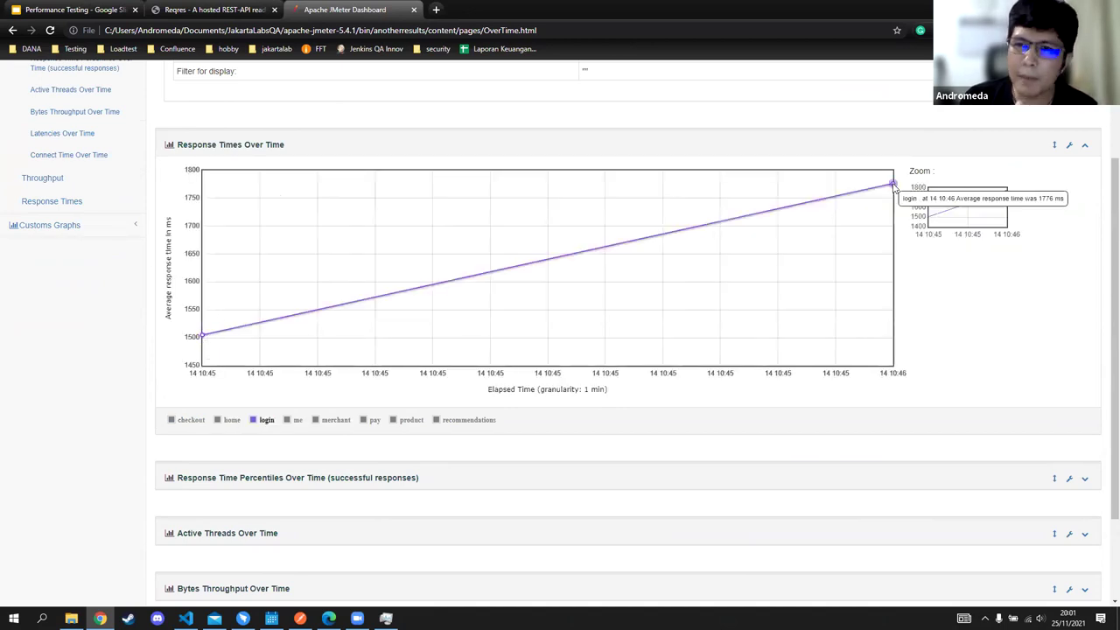
{"action": "left_click", "coordinate": [269, 421]}
{"action": "left_click", "coordinate": [297, 421]}
{"action": "mouse_move", "coordinate": [894, 175]}
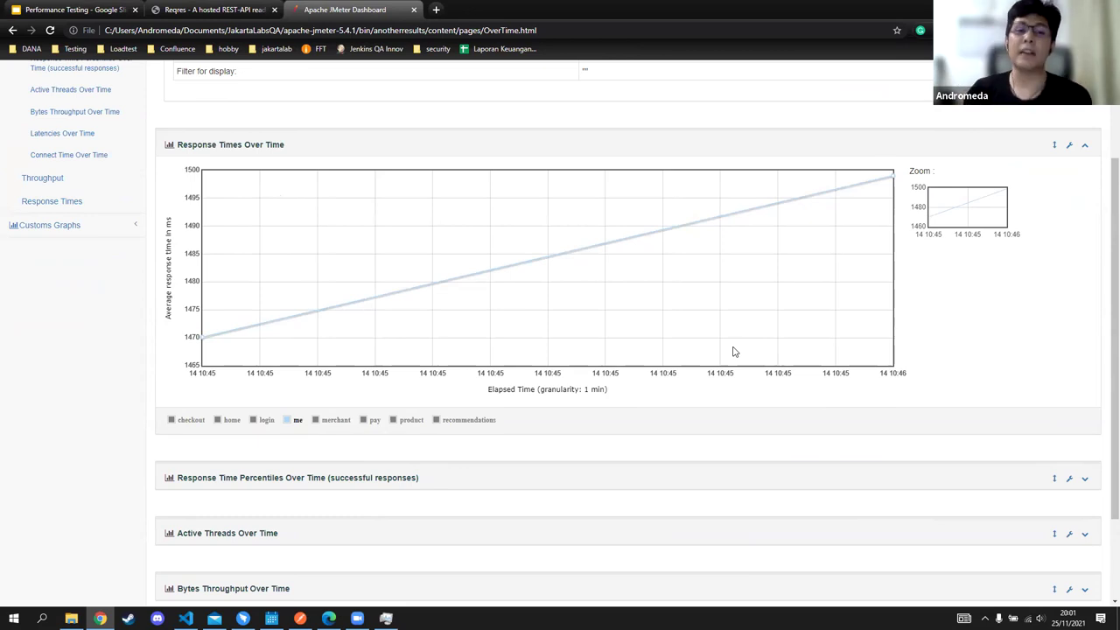
Step: Close the dashboard report and present the Performance Testing deck full screen from the "Questions?" slide
{"action": "scroll", "coordinate": [213, 326], "scroll_direction": "up", "scroll_amount": 2}
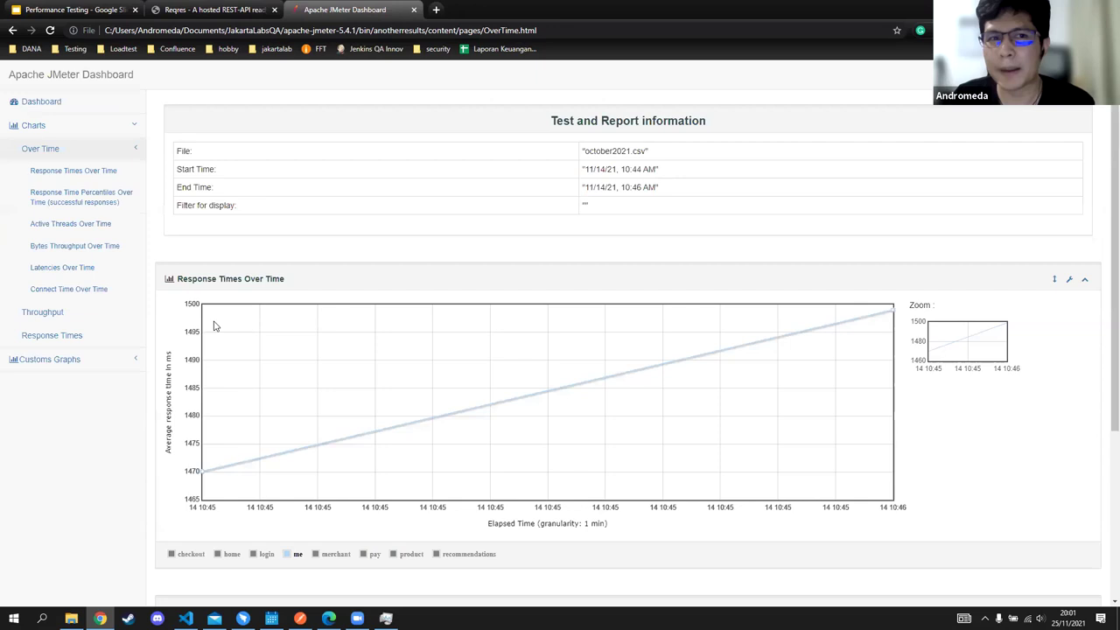
{"action": "left_click", "coordinate": [357, 619]}
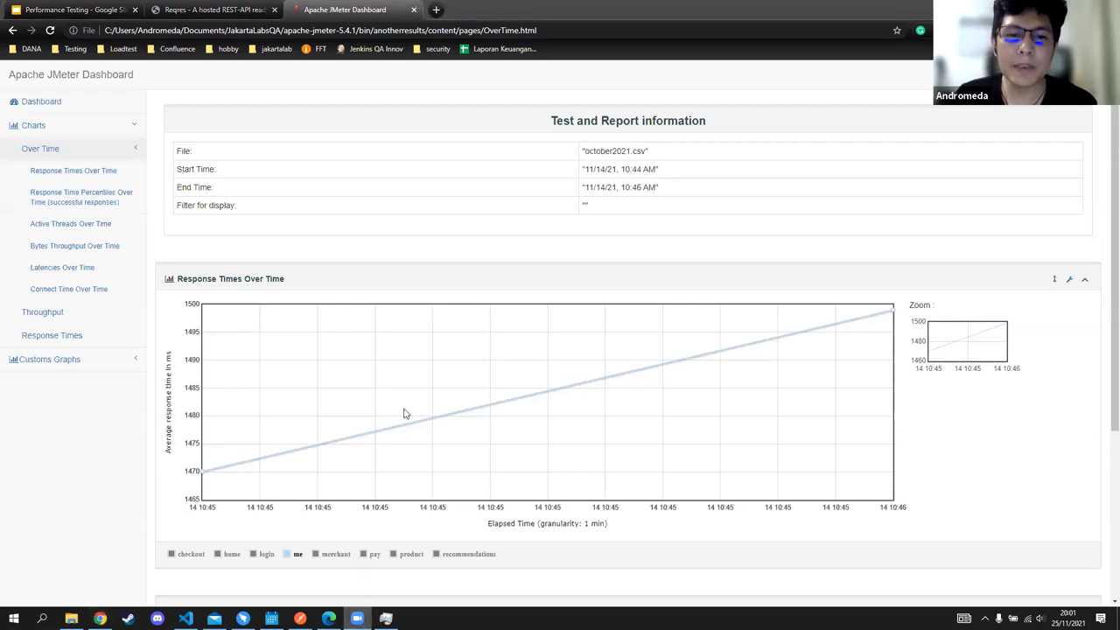
{"action": "left_click", "coordinate": [414, 10]}
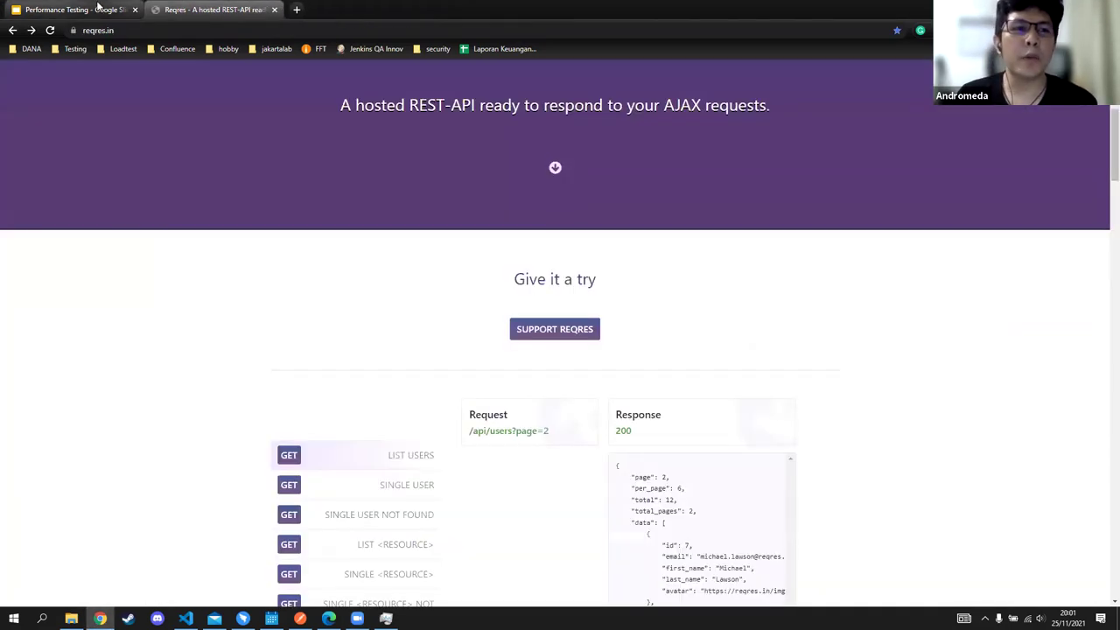
{"action": "left_click", "coordinate": [98, 9]}
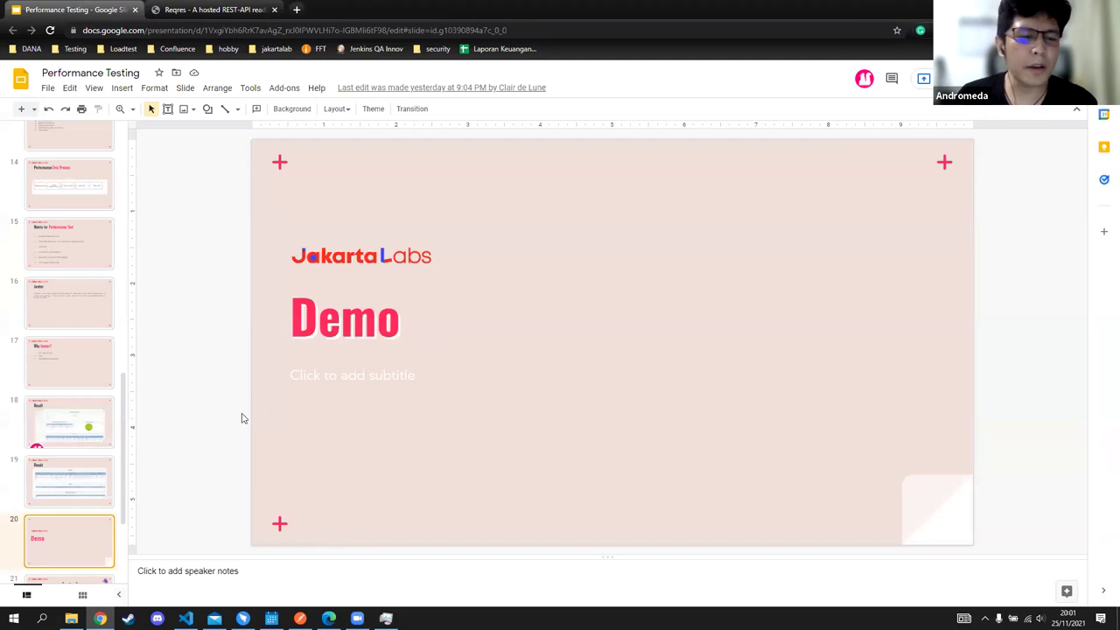
{"action": "scroll", "coordinate": [73, 348], "scroll_direction": "down", "scroll_amount": 3}
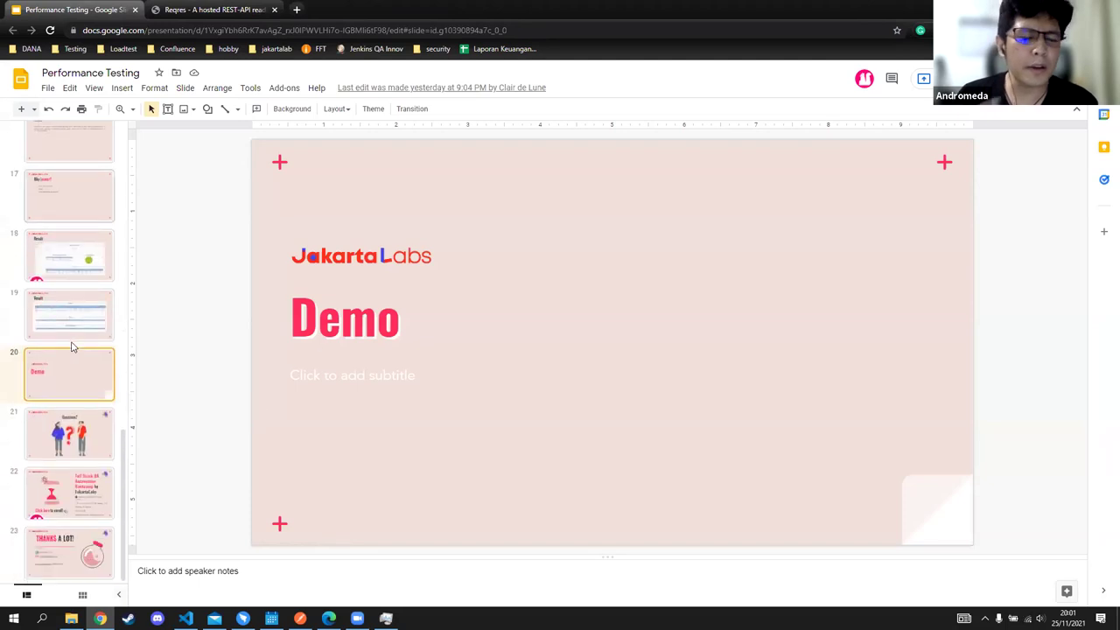
{"action": "left_click", "coordinate": [70, 433]}
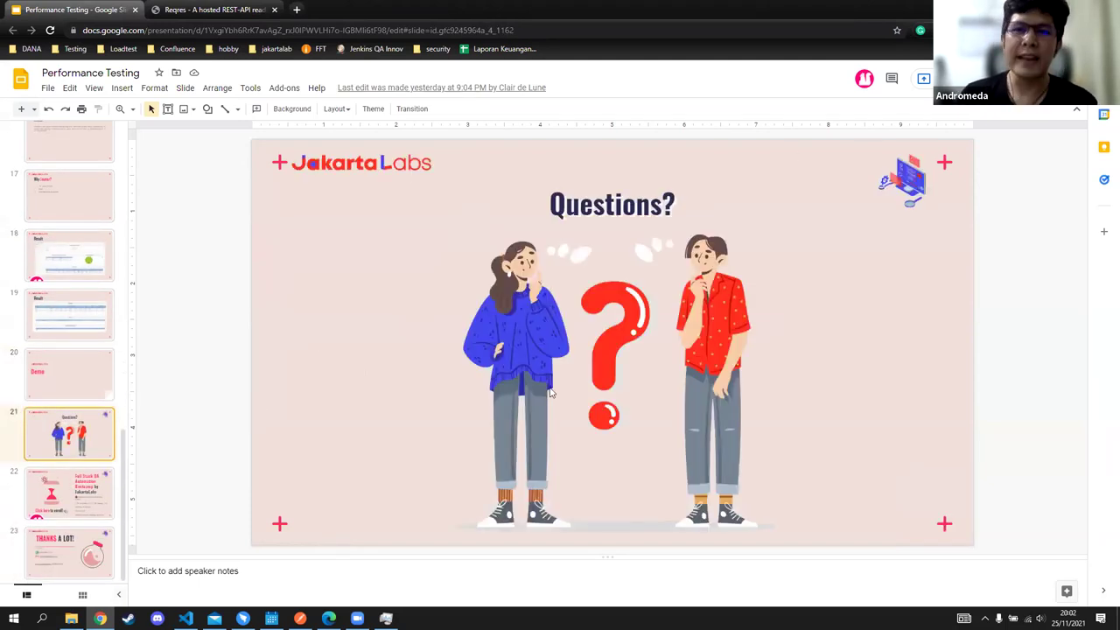
{"action": "key", "text": "ctrl+Return"}
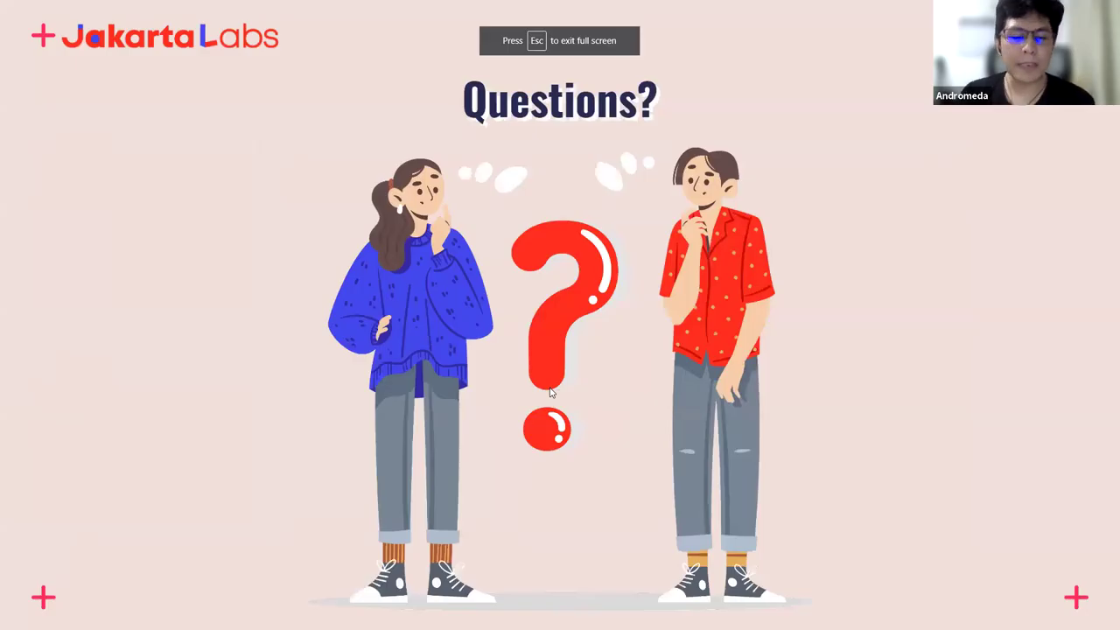
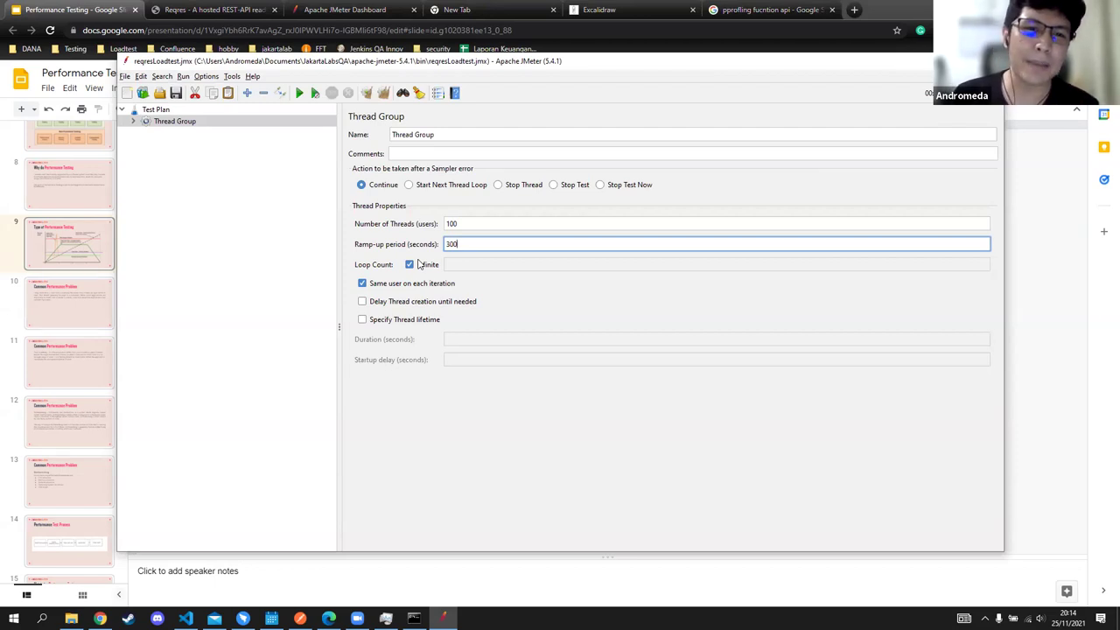
Step: Review the CLI mode load testing instructions in JMeter's console window, and return to the Thread Group settings
{"action": "left_click", "coordinate": [414, 618]}
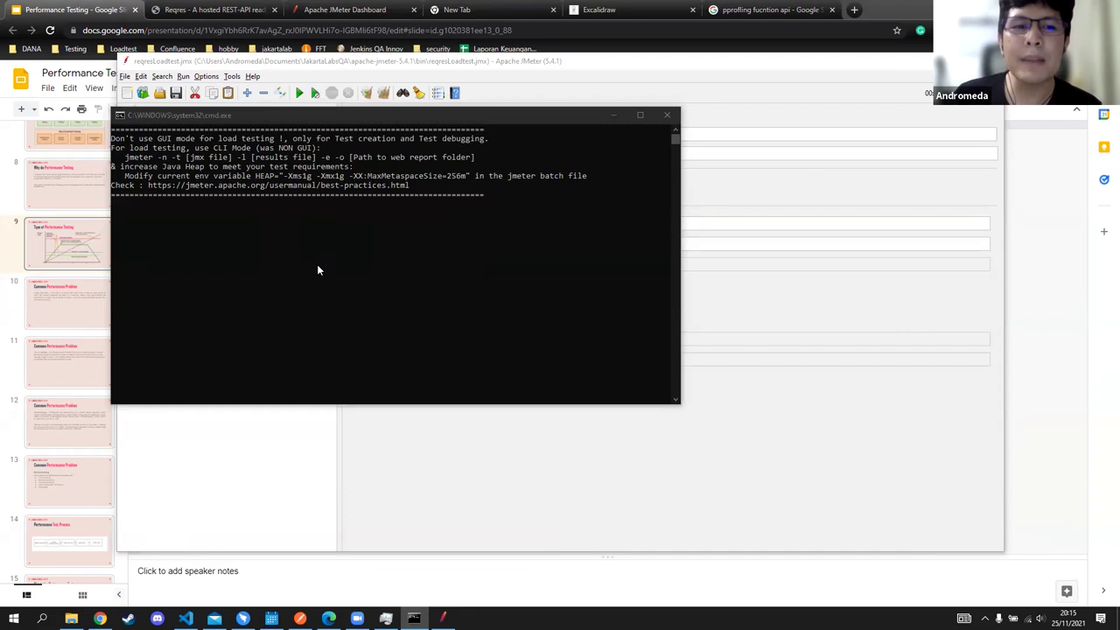
{"action": "left_click", "coordinate": [860, 334]}
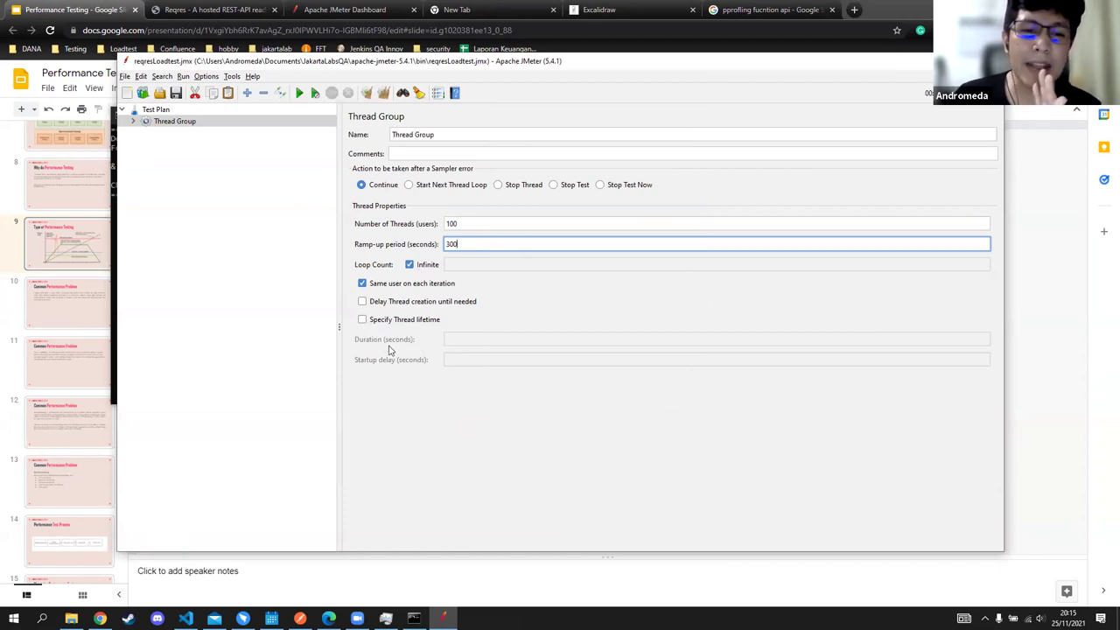
Step: Turn off the Thread Group's infinite looping, set its loop count to 1, and expand the group's elements in the test plan
{"action": "left_click", "coordinate": [409, 264]}
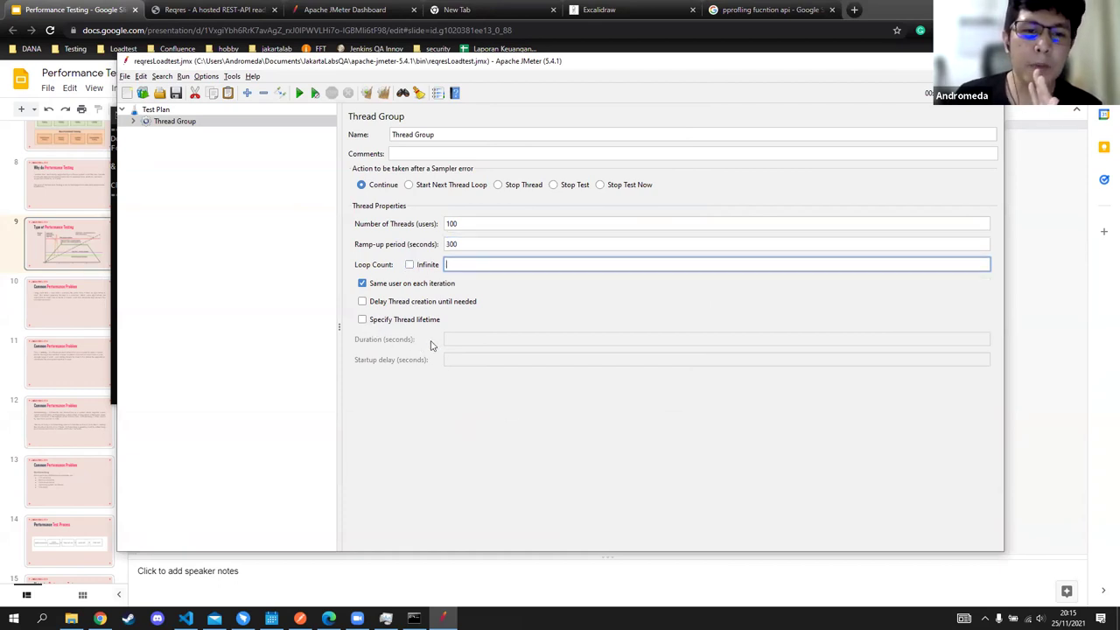
{"action": "left_click", "coordinate": [409, 265]}
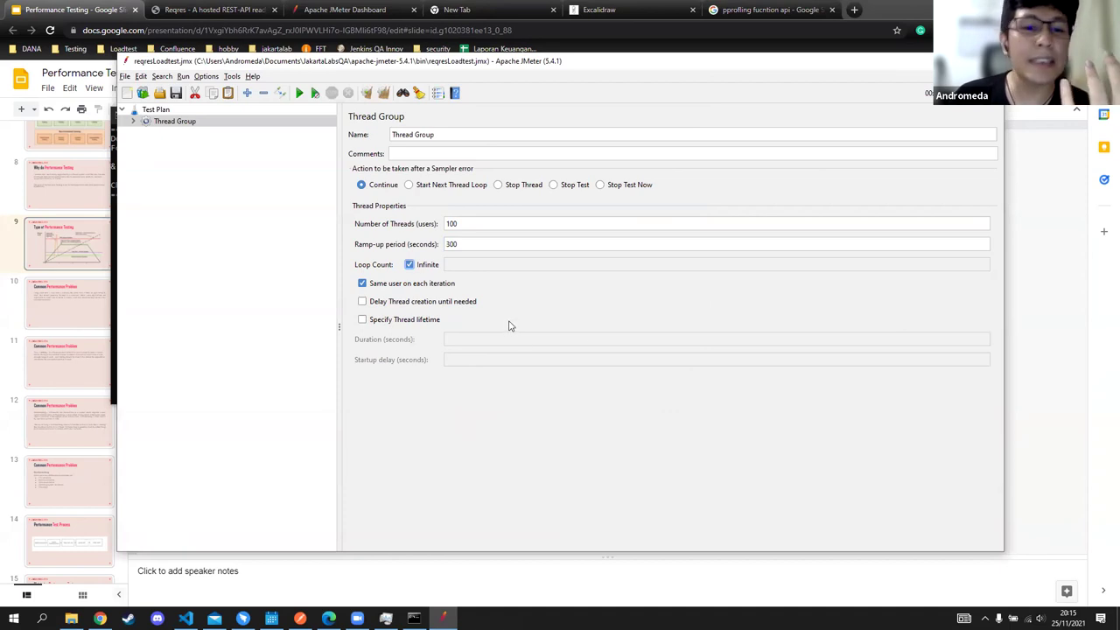
{"action": "left_click", "coordinate": [409, 264]}
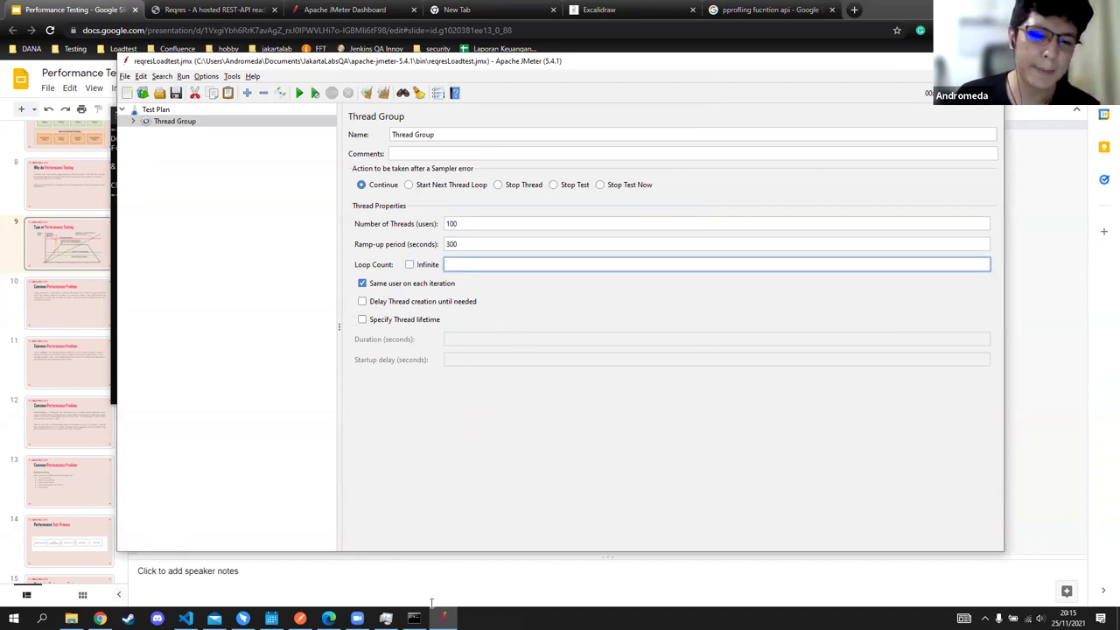
{"action": "type", "text": "1"}
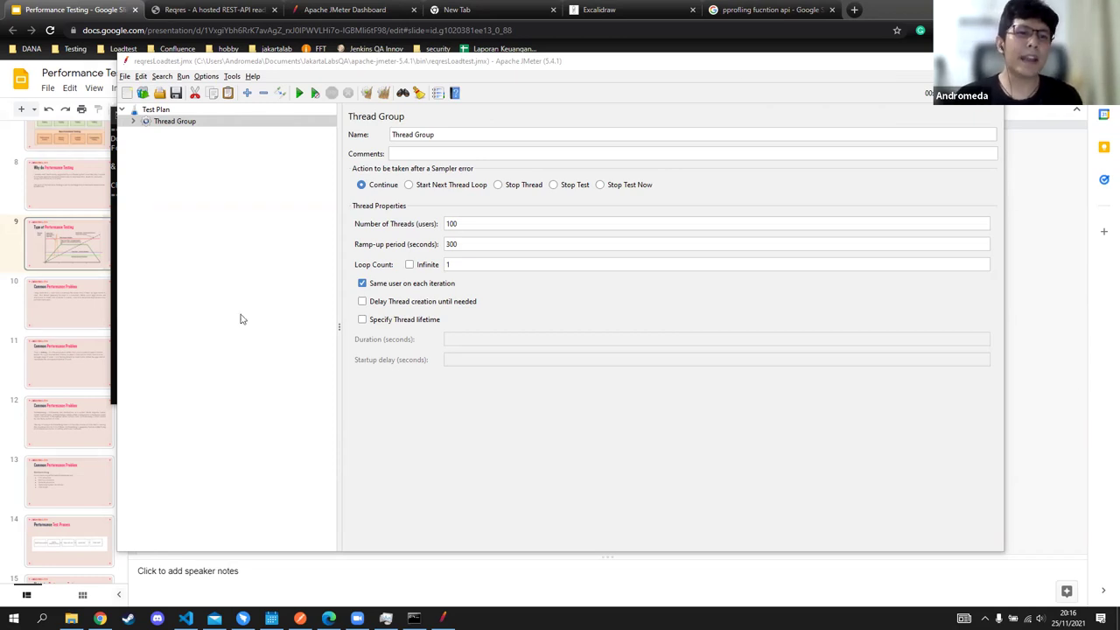
{"action": "left_click", "coordinate": [134, 122]}
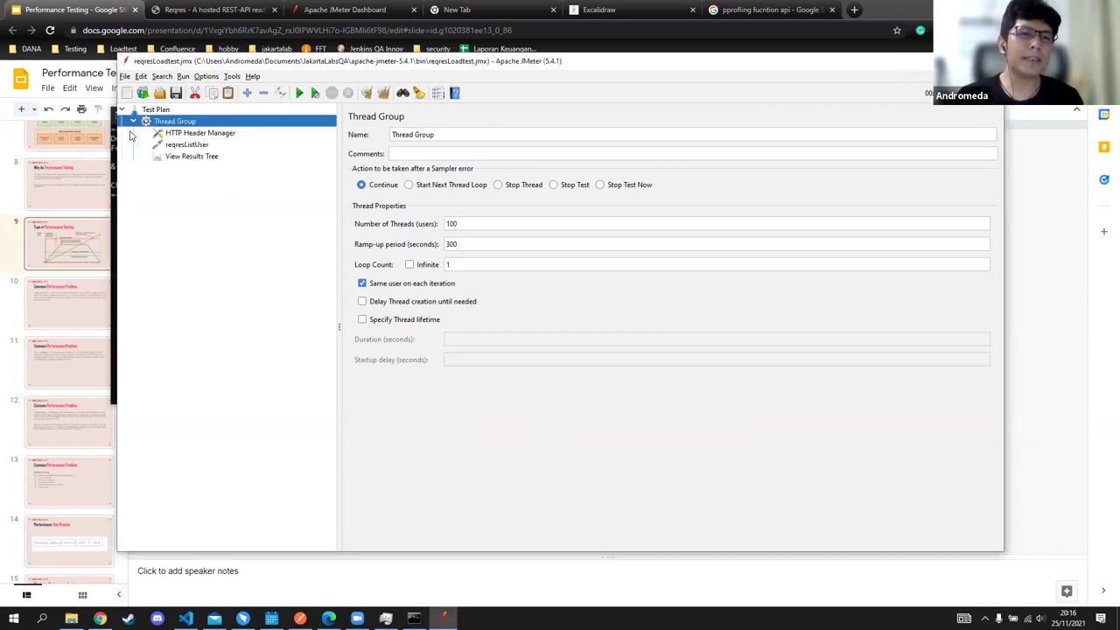
Step: Add an HTTP Request sampler to the Thread Group and place it between reqresListUser and View Results Tree
{"action": "left_click", "coordinate": [184, 145]}
{"action": "right_click", "coordinate": [178, 124]}
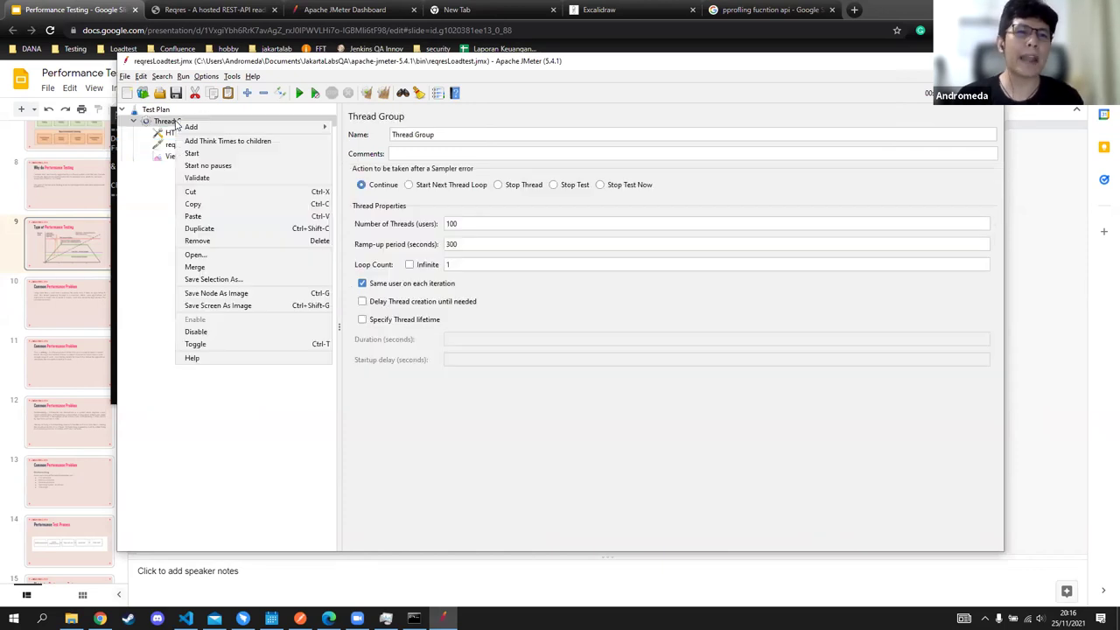
{"action": "mouse_move", "coordinate": [198, 127]}
{"action": "mouse_move", "coordinate": [369, 129]}
{"action": "left_click", "coordinate": [419, 145]}
{"action": "left_click_drag", "start_coordinate": [187, 168], "coordinate": [191, 157]}
Step: Name the new HTTP Request sampler reqresUser
{"action": "left_click", "coordinate": [477, 136]}
{"action": "left_click_drag", "start_coordinate": [477, 136], "coordinate": [309, 145]}
{"action": "type", "text": "reqrest"}
{"action": "key", "text": "BackSpace"}
{"action": "type", "text": "Us"}
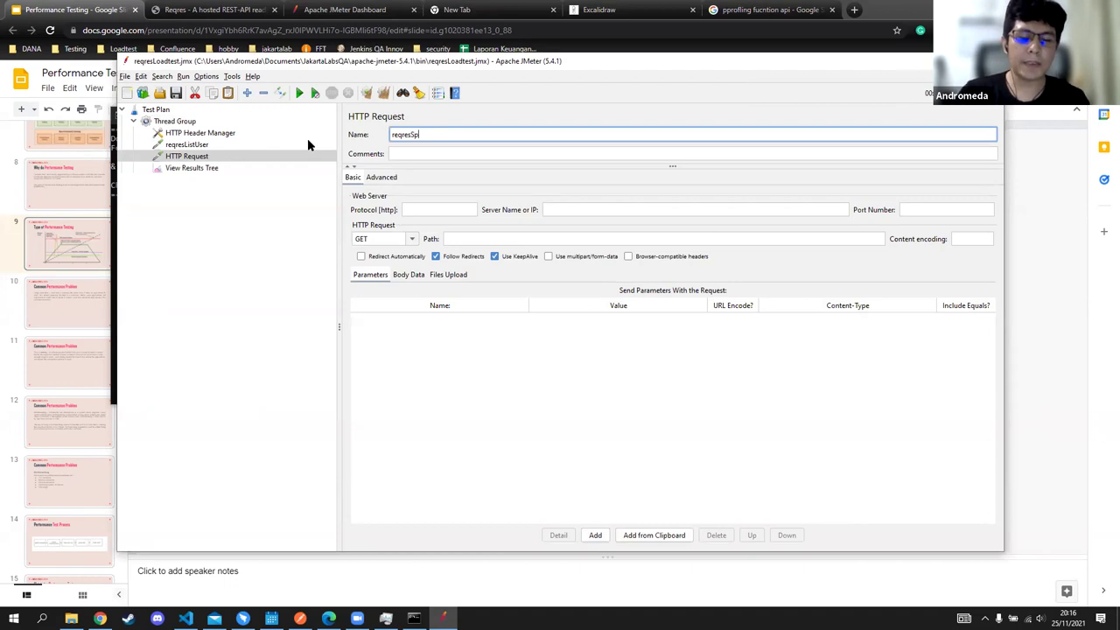
{"action": "key", "text": "BackSpace"}
{"action": "key", "text": "BackSpace"}
{"action": "type", "text": "Ru"}
{"action": "key", "text": "BackSpace"}
{"action": "key", "text": "BackSpace"}
{"action": "type", "text": "User"}
{"action": "left_click", "coordinate": [258, 349]}
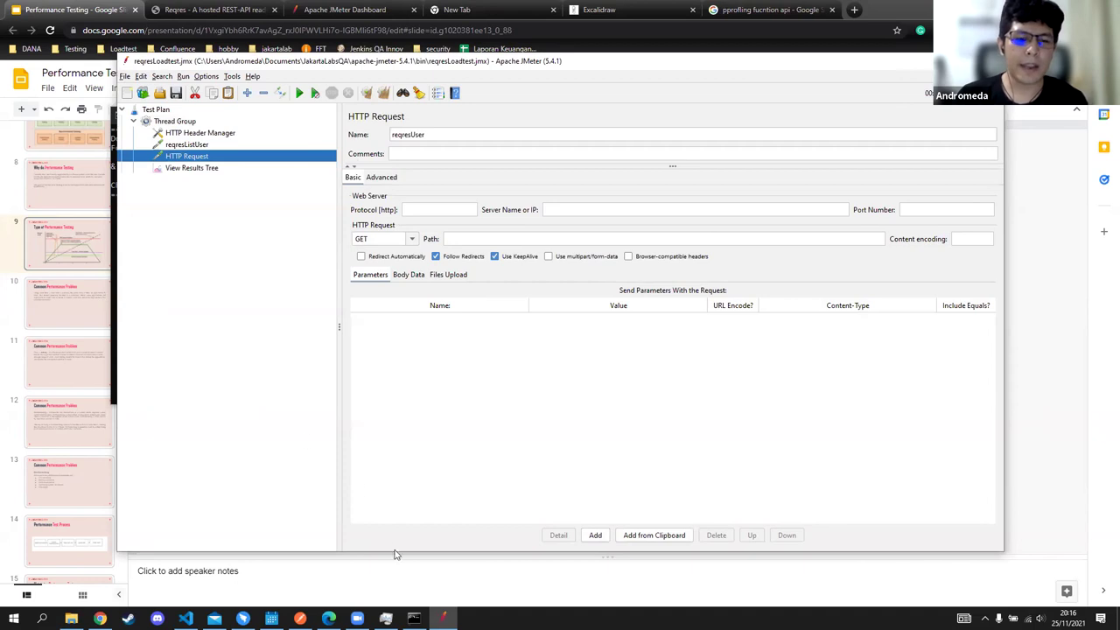
Step: Check the get list user Copy request in Postman, then give reqresUser the server name reqres.in, copied from reqresListUser, and the protocol https
{"action": "left_click", "coordinate": [299, 618]}
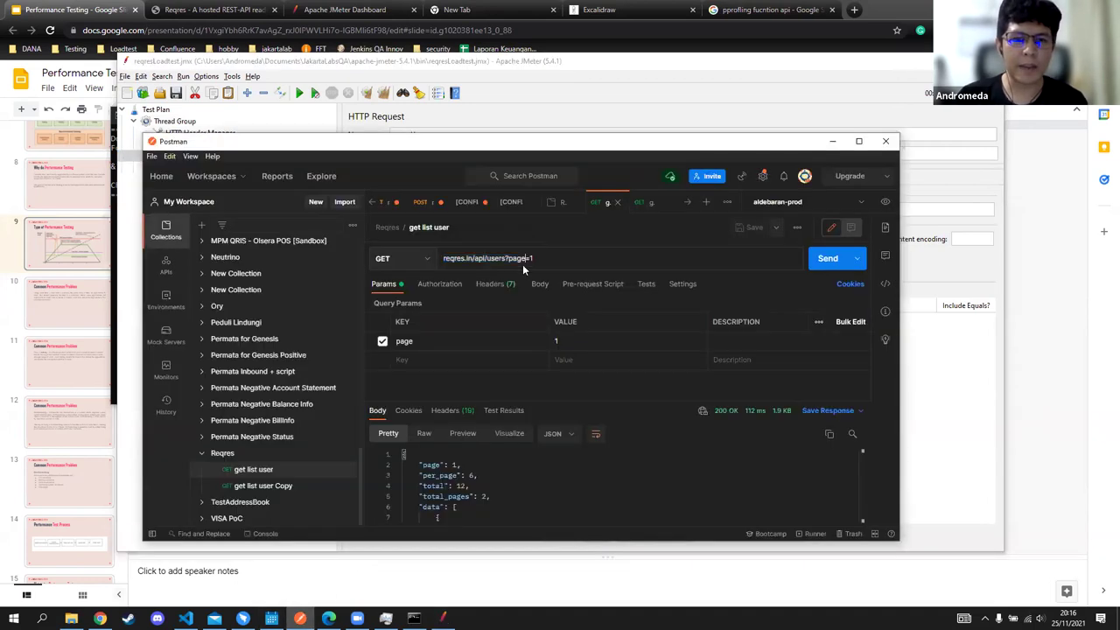
{"action": "left_click", "coordinate": [265, 486]}
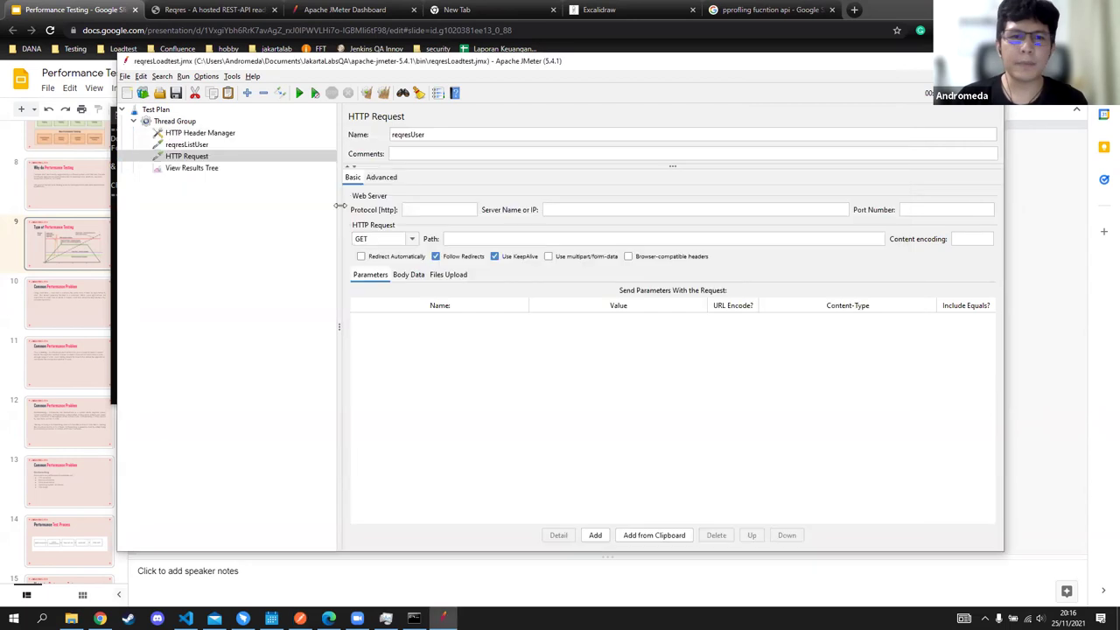
{"action": "left_click", "coordinate": [938, 375]}
{"action": "left_click", "coordinate": [175, 144]}
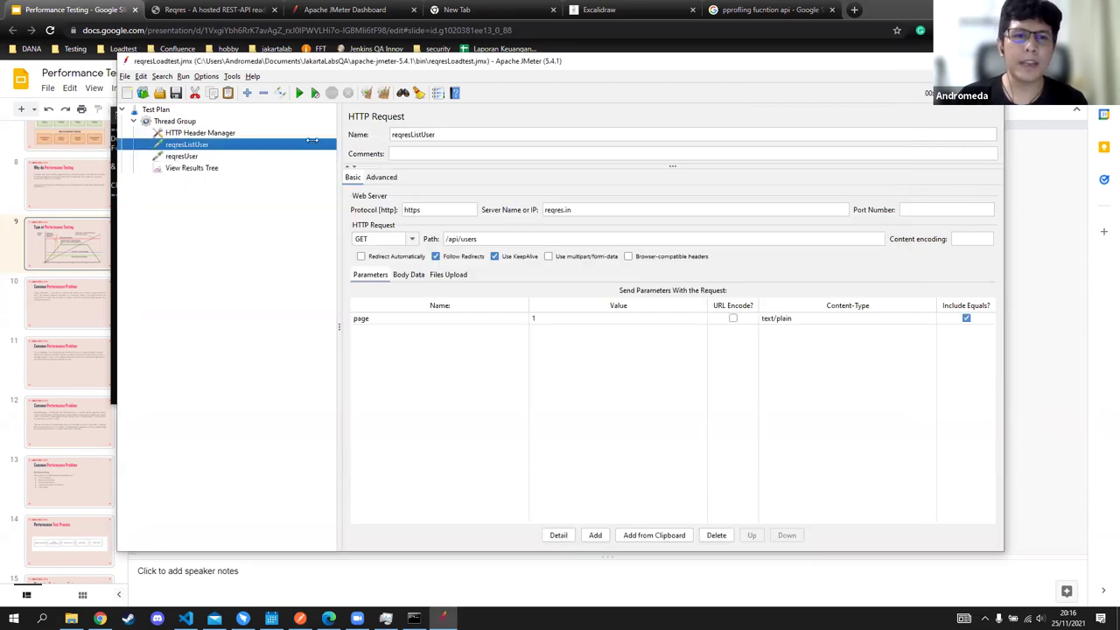
{"action": "double_click", "coordinate": [564, 209]}
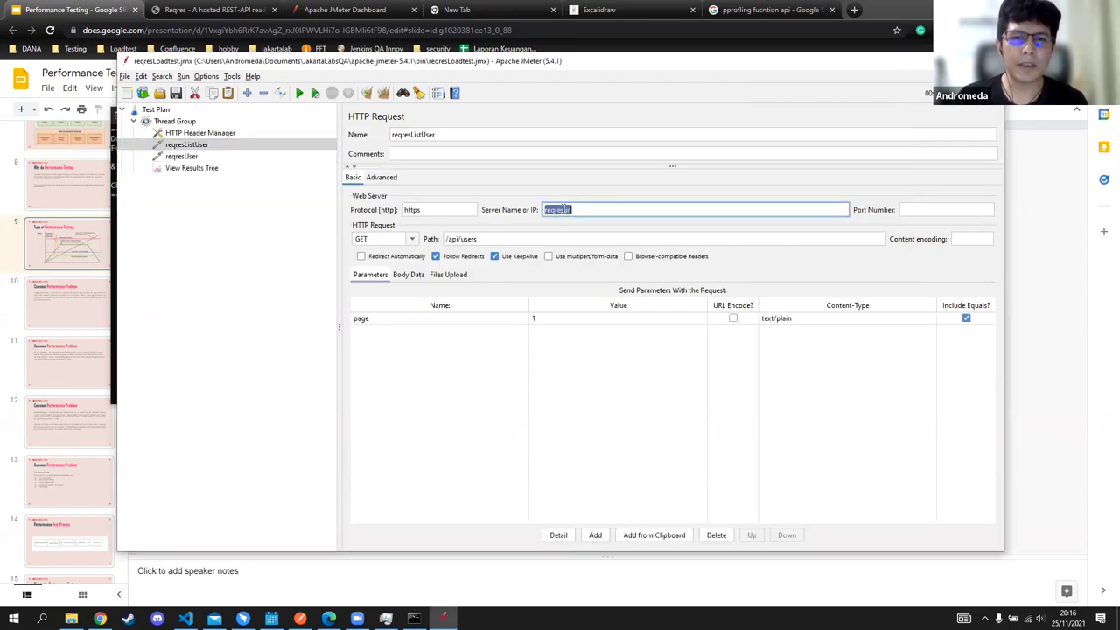
{"action": "key", "text": "ctrl+c"}
{"action": "left_click", "coordinate": [181, 156]}
{"action": "left_click", "coordinate": [555, 209]}
{"action": "key", "text": "ctrl+v"}
{"action": "left_click", "coordinate": [465, 209]}
{"action": "type", "text": "https"}
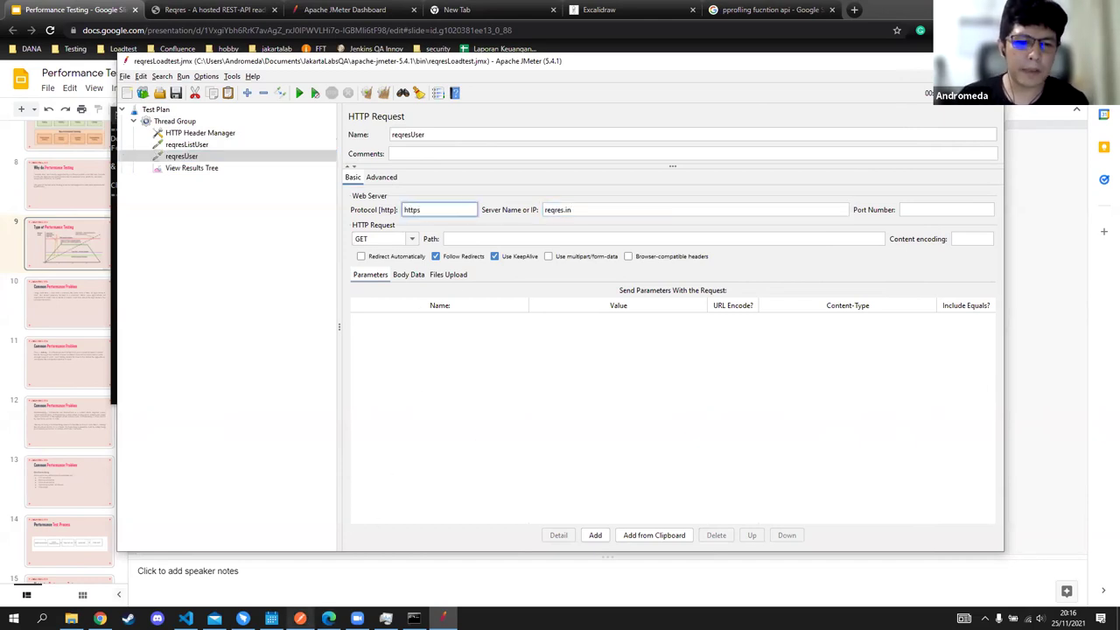
Step: Copy /users/1 from the Postman request URL and paste it as reqresUser's path in JMeter
{"action": "left_click", "coordinate": [300, 619]}
{"action": "left_click_drag", "start_coordinate": [511, 258], "coordinate": [487, 258]}
{"action": "key", "text": "ctrl+c"}
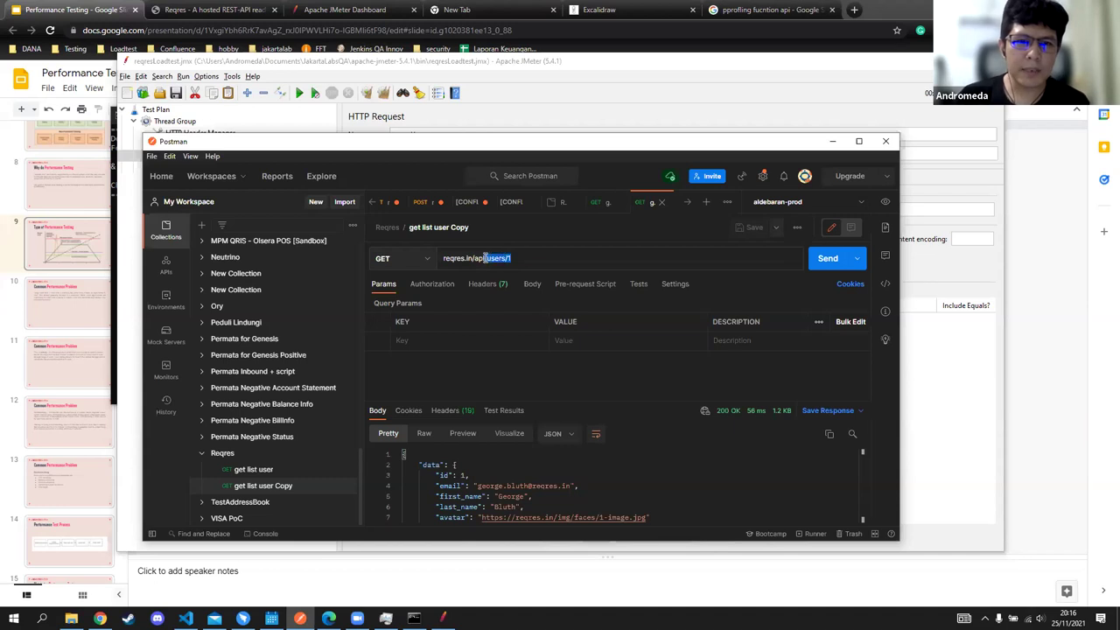
{"action": "key", "text": "alt+Tab"}
{"action": "left_click", "coordinate": [512, 239]}
{"action": "key", "text": "ctrl+v"}
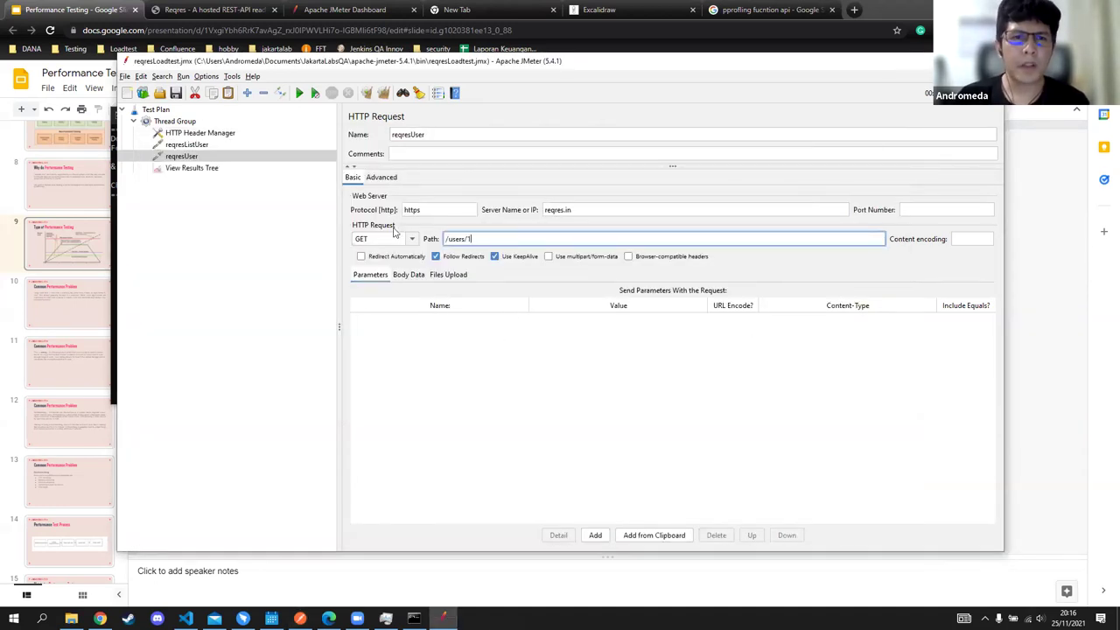
Step: Run the test and inspect the first reqresUser sample in View Results Tree
{"action": "key", "text": "ctrl+r"}
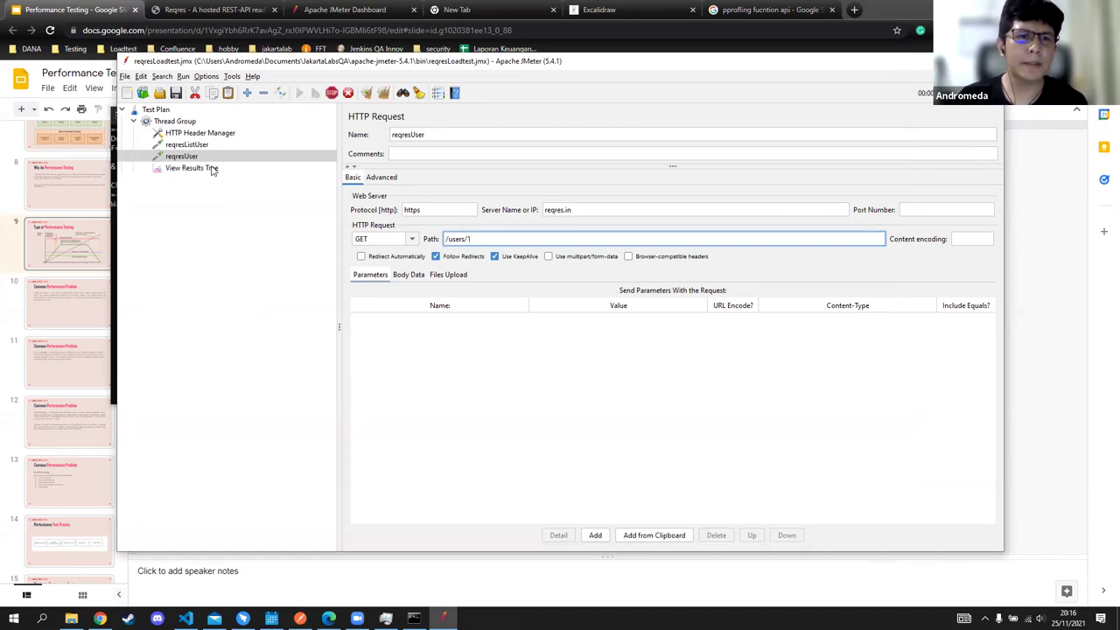
{"action": "left_click", "coordinate": [210, 168]}
{"action": "left_click", "coordinate": [390, 263]}
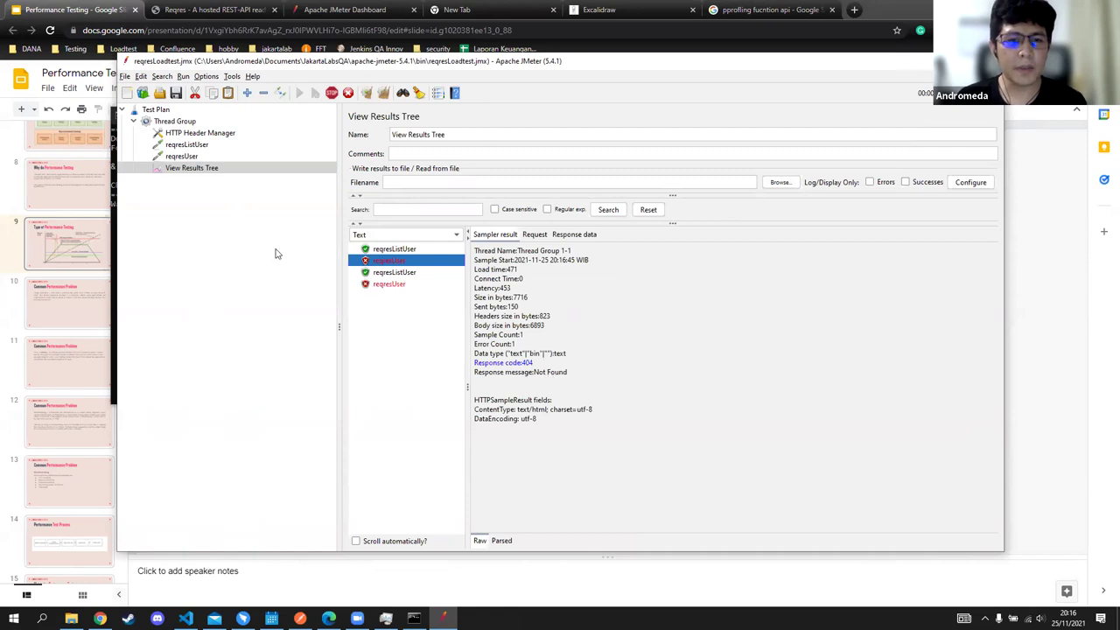
Step: Stop the running test and set the Thread Group to 3 threads with a 1-second ramp-up period
{"action": "left_click", "coordinate": [208, 134]}
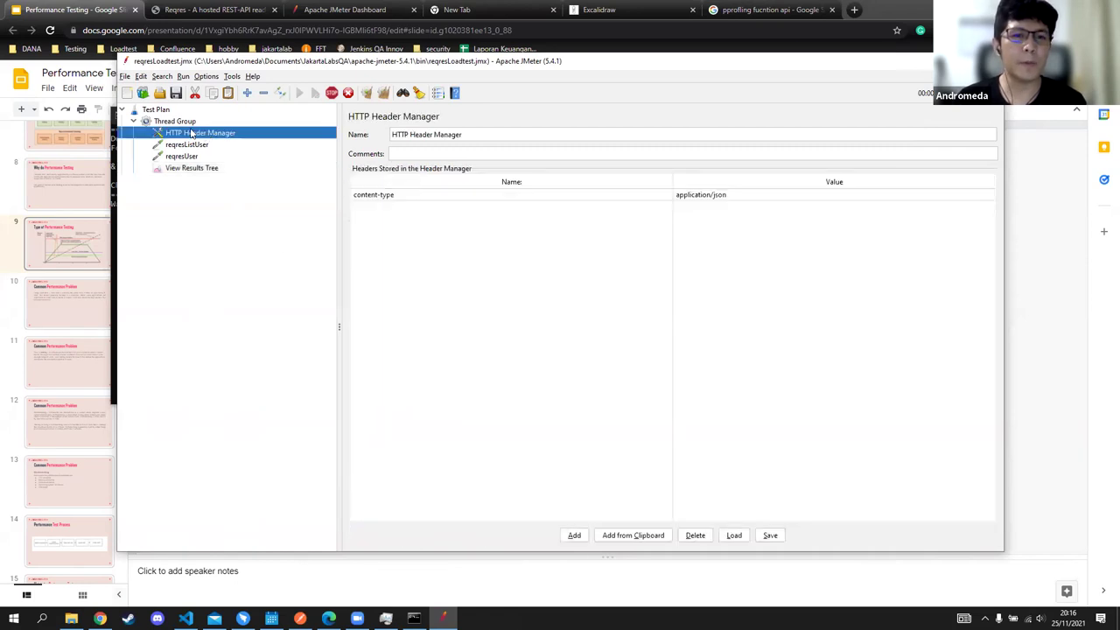
{"action": "left_click", "coordinate": [182, 123]}
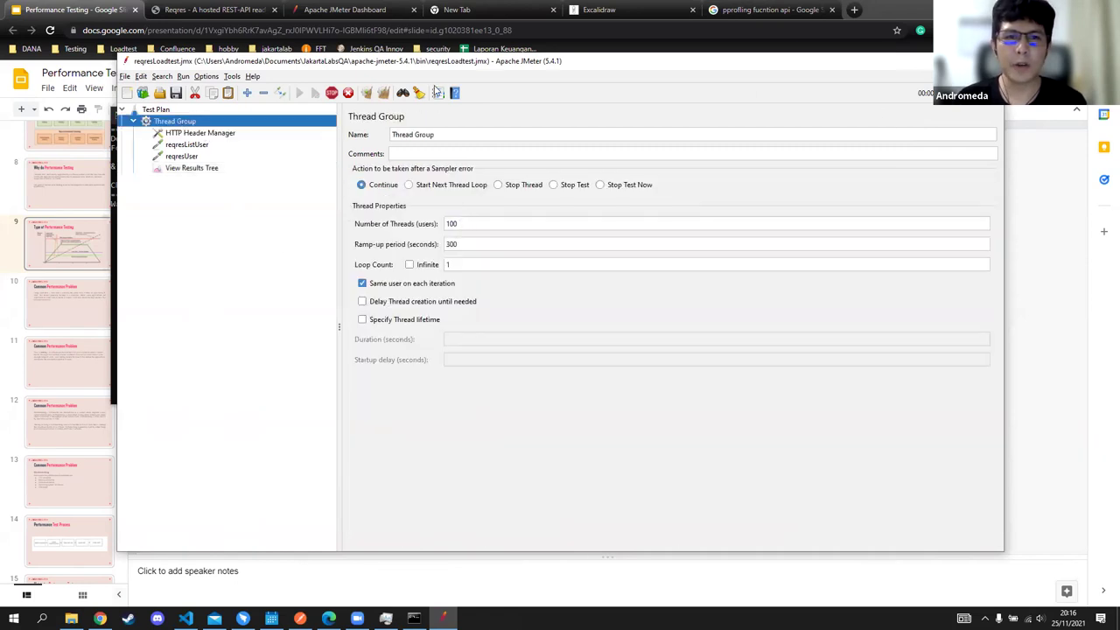
{"action": "left_click", "coordinate": [332, 93]}
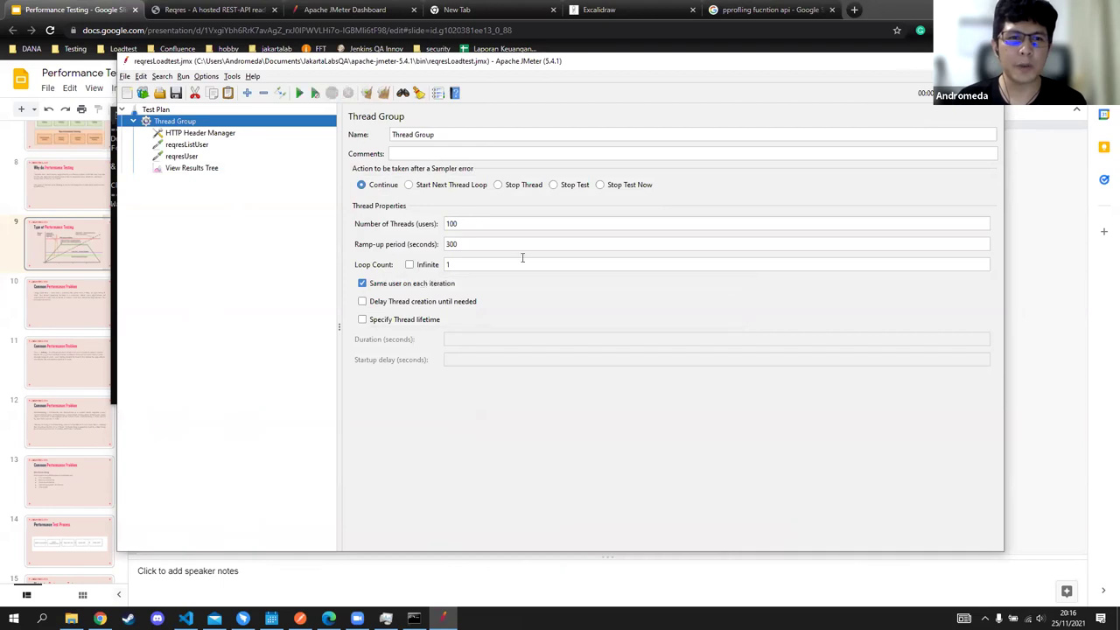
{"action": "left_click", "coordinate": [458, 223]}
{"action": "double_click", "coordinate": [472, 223]}
{"action": "type", "text": "3"}
{"action": "key", "text": "Tab"}
{"action": "type", "text": "1"}
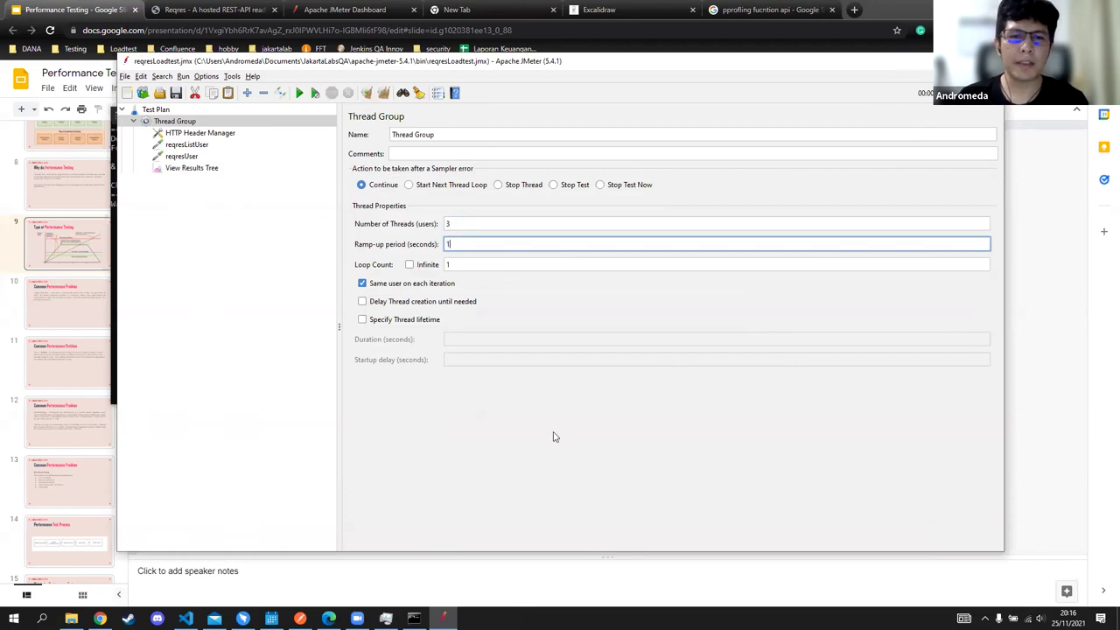
Step: Compare reqresUser with reqresListUser and the Postman request, and correct reqresUser's path to api/users/1
{"action": "left_click", "coordinate": [199, 168]}
{"action": "left_click", "coordinate": [180, 156]}
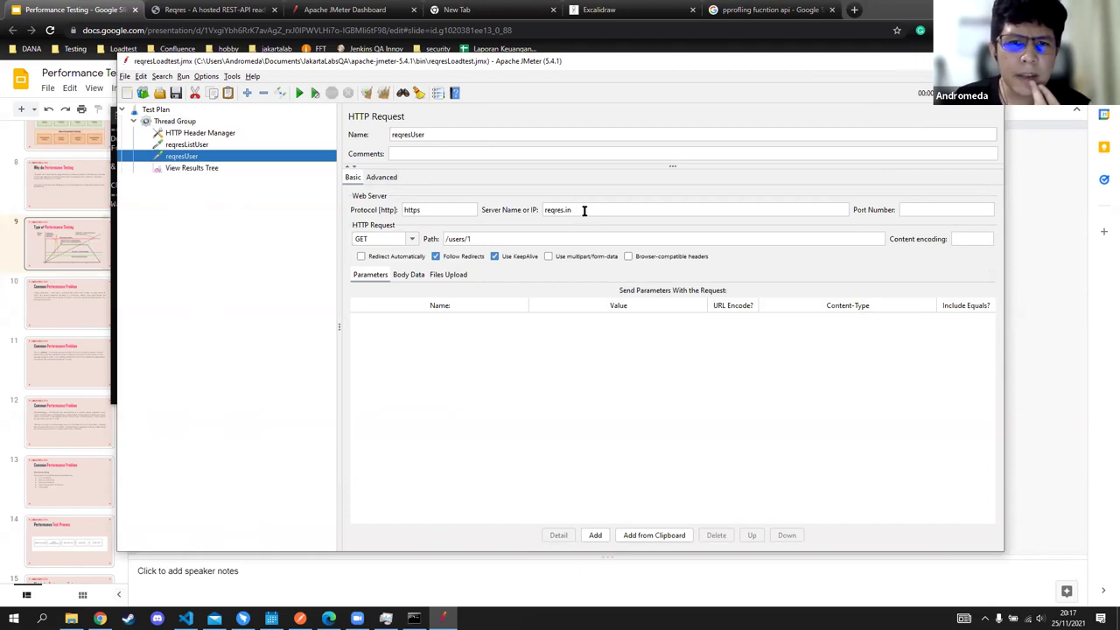
{"action": "left_click", "coordinate": [185, 145]}
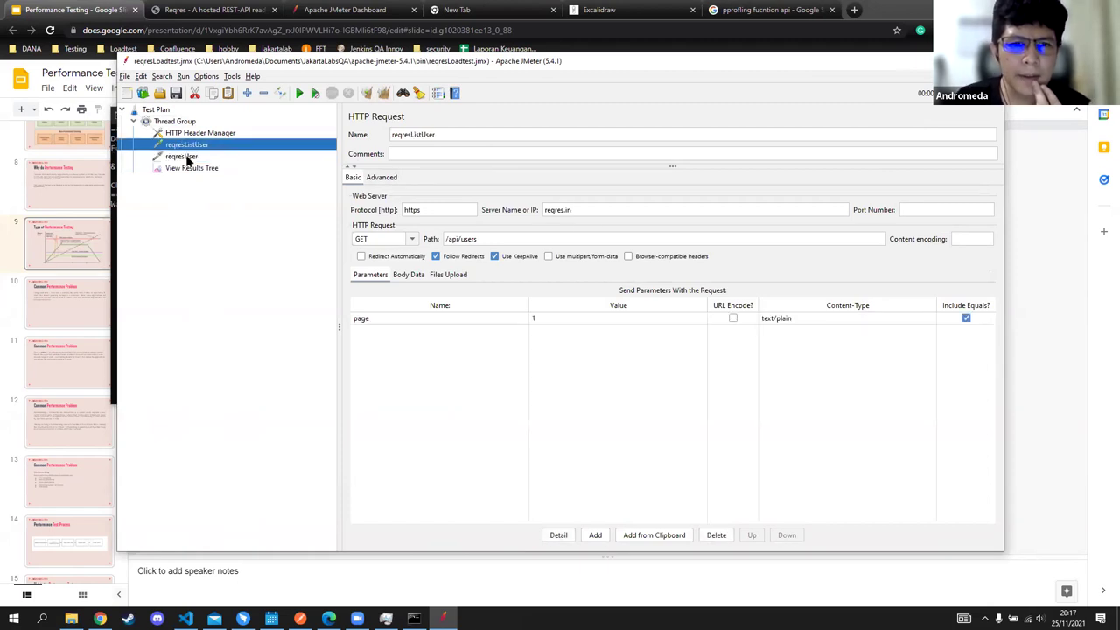
{"action": "left_click", "coordinate": [186, 158]}
{"action": "left_click", "coordinate": [191, 146]}
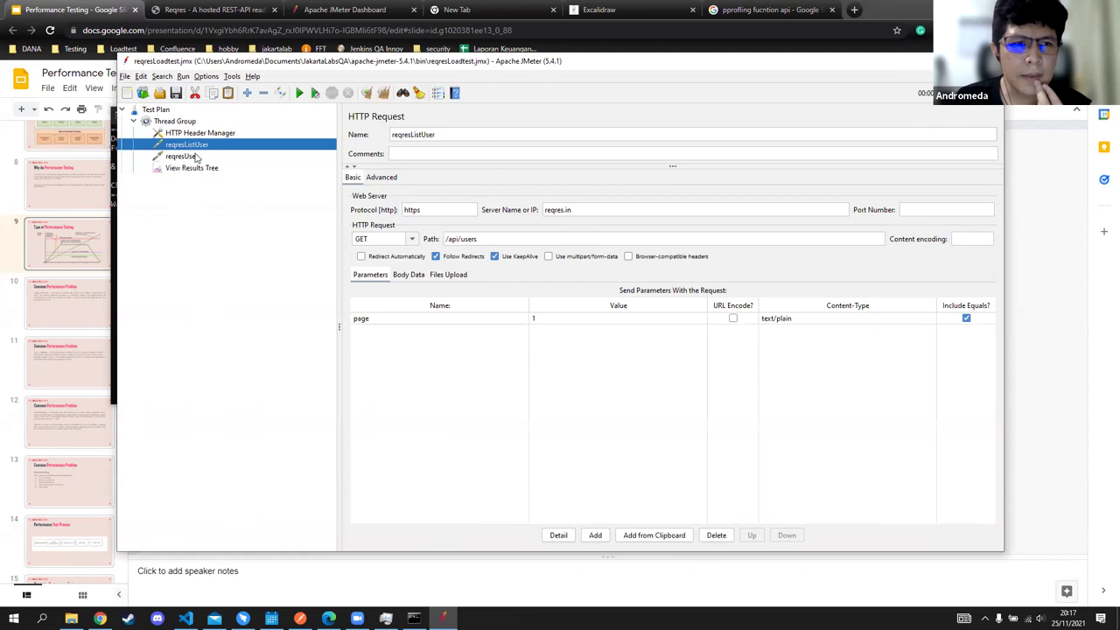
{"action": "left_click", "coordinate": [196, 158]}
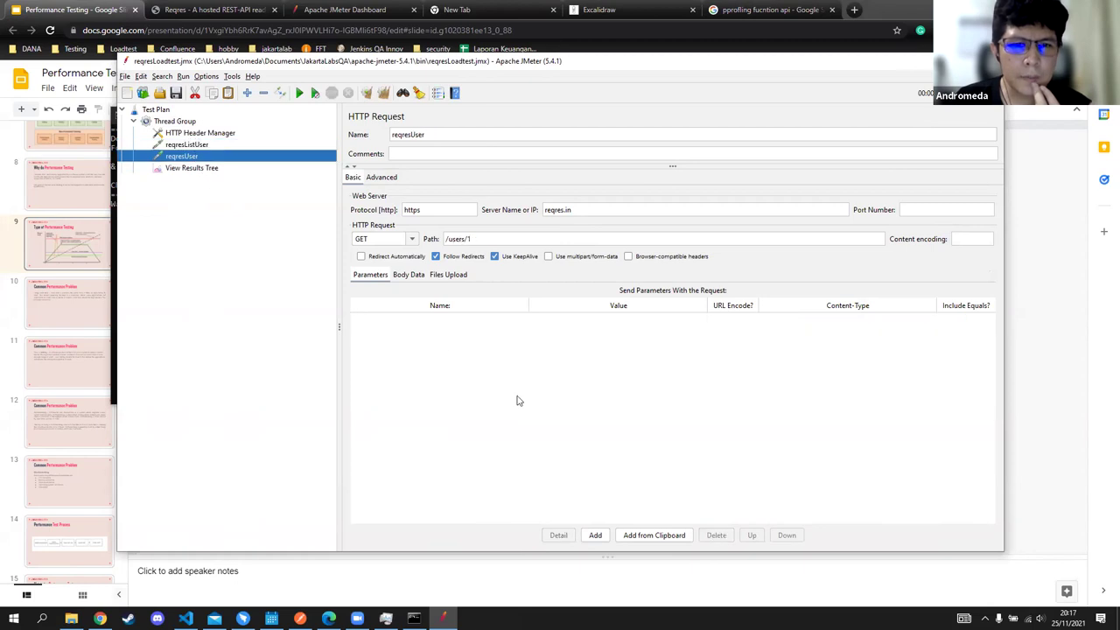
{"action": "left_click", "coordinate": [300, 619]}
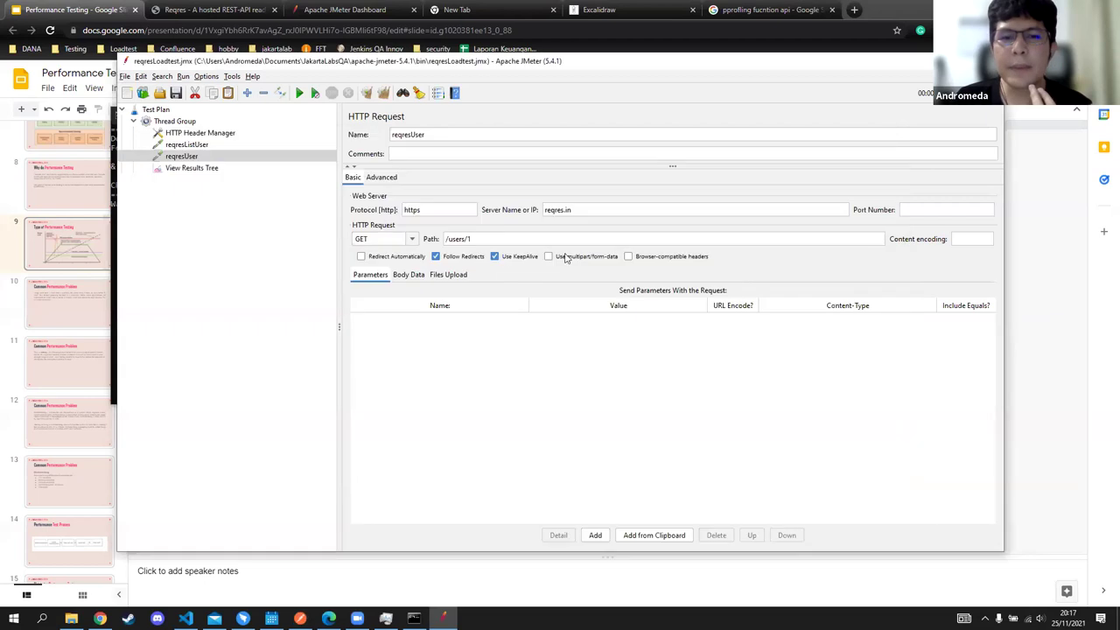
{"action": "left_click", "coordinate": [902, 363]}
{"action": "left_click", "coordinate": [445, 239]}
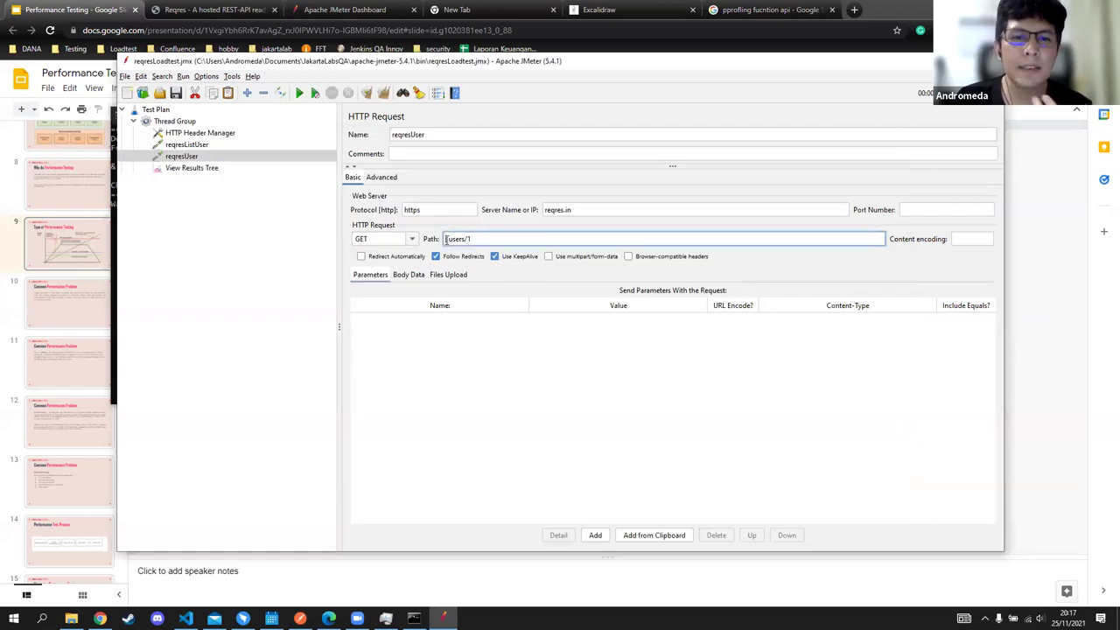
{"action": "type", "text": "/api"}
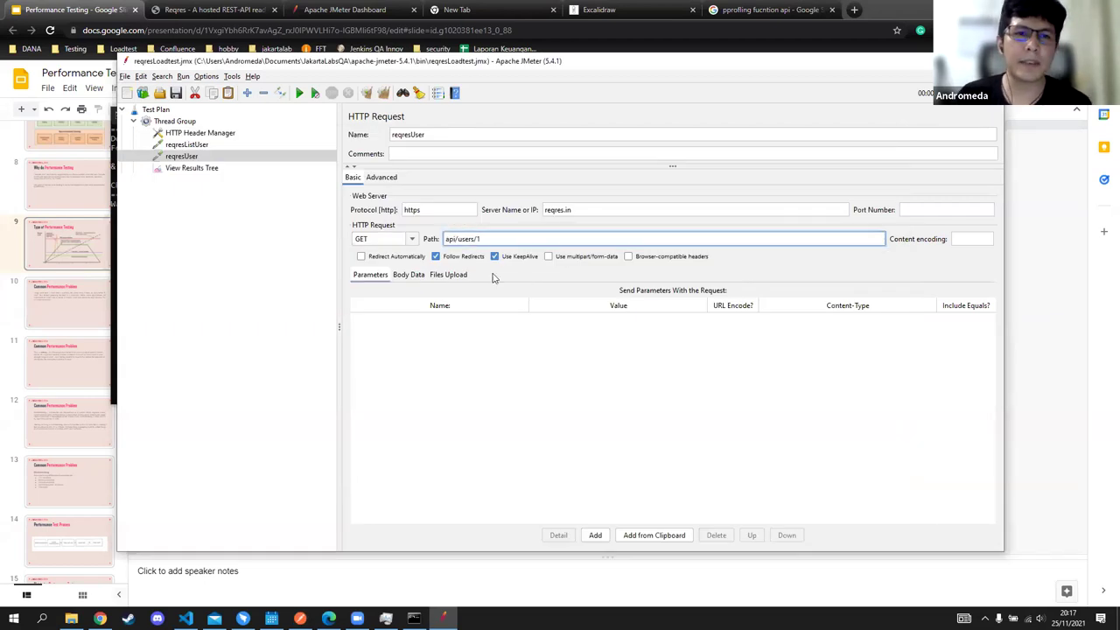
Step: Run the test from View Results Tree and inspect the sampler result of every reqresListUser and reqresUser sample
{"action": "left_click", "coordinate": [194, 168]}
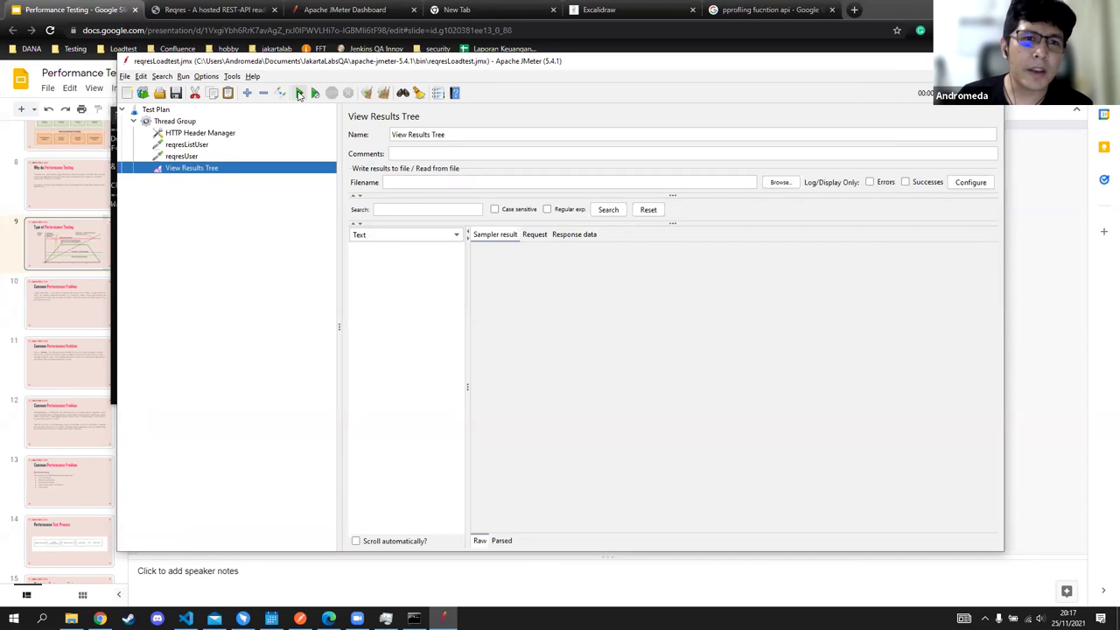
{"action": "left_click", "coordinate": [298, 94]}
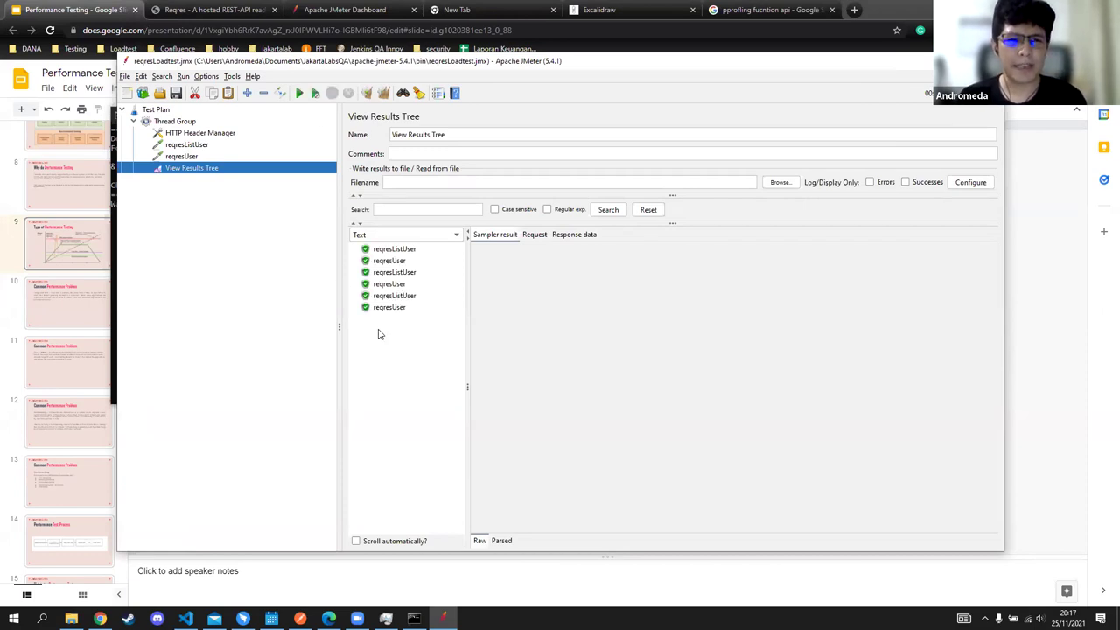
{"action": "left_click", "coordinate": [403, 250]}
{"action": "left_click", "coordinate": [400, 261]}
{"action": "left_click", "coordinate": [403, 272]}
{"action": "left_click", "coordinate": [404, 284]}
{"action": "left_click", "coordinate": [401, 296]}
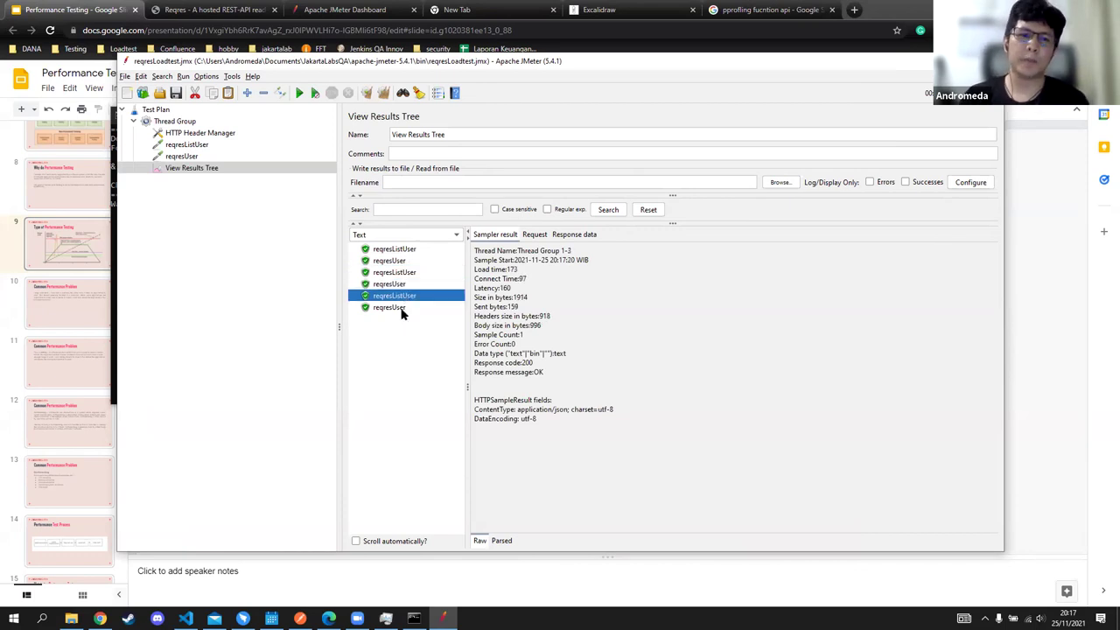
{"action": "left_click", "coordinate": [399, 307]}
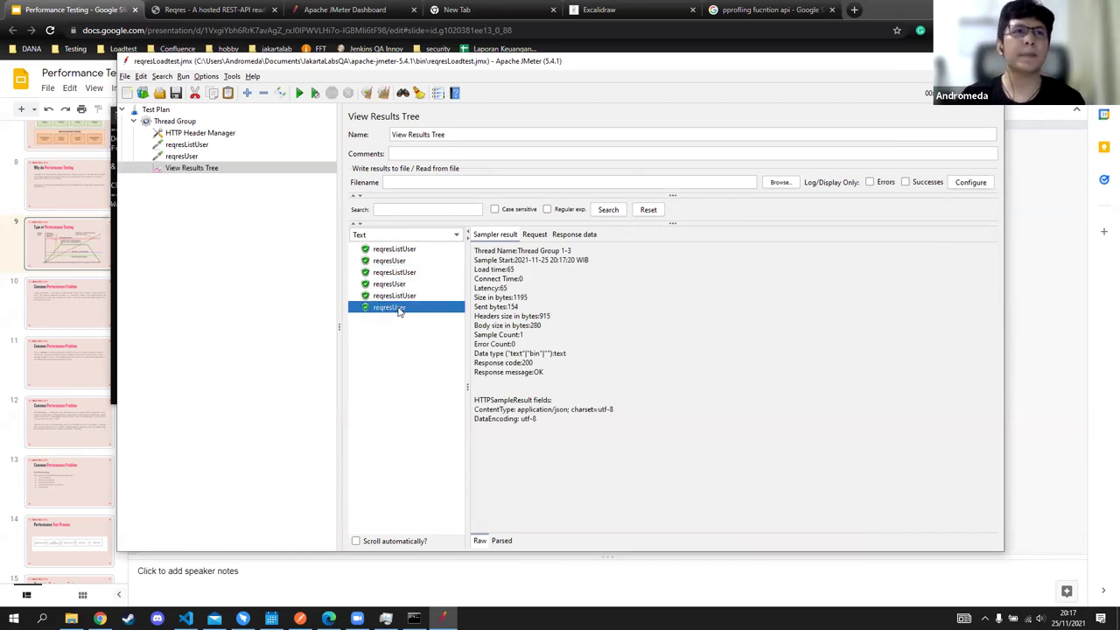
Step: Duplicate the reqresUser request twice within the Thread Group
{"action": "left_click", "coordinate": [185, 157]}
{"action": "right_click", "coordinate": [184, 158]}
{"action": "left_click", "coordinate": [224, 225]}
{"action": "right_click", "coordinate": [184, 167]}
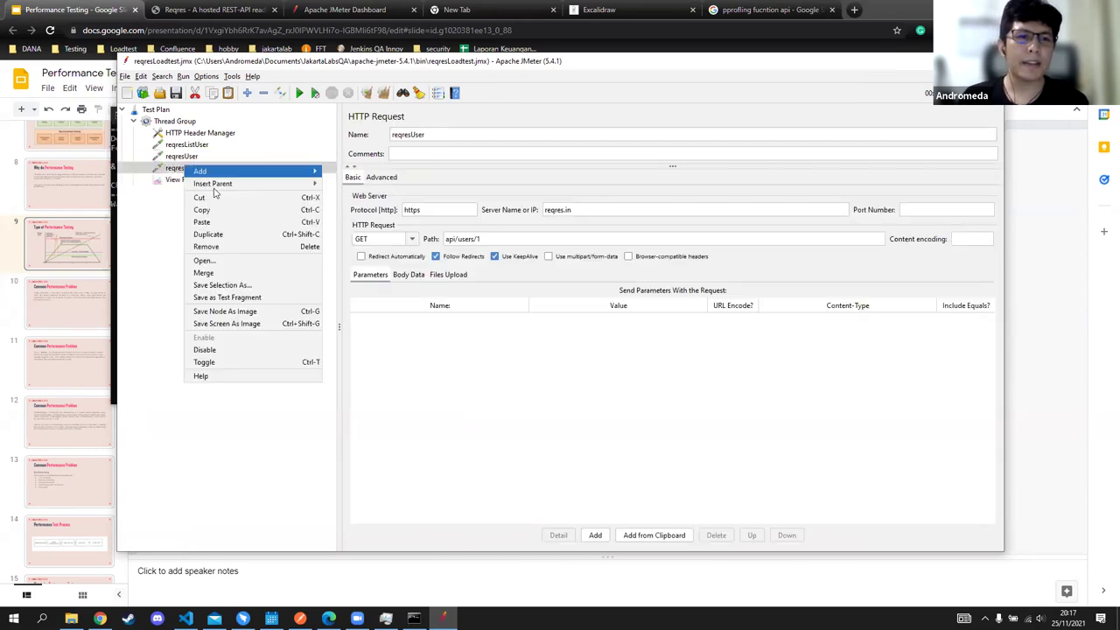
{"action": "left_click", "coordinate": [215, 233]}
Step: Rename the three reqresUser requests in order as reqresUser1, reqresUser2 and reqresUser3
{"action": "left_click", "coordinate": [193, 158]}
{"action": "left_click", "coordinate": [463, 131]}
{"action": "type", "text": "1"}
{"action": "left_click", "coordinate": [186, 168]}
{"action": "left_click", "coordinate": [429, 138]}
{"action": "type", "text": "2"}
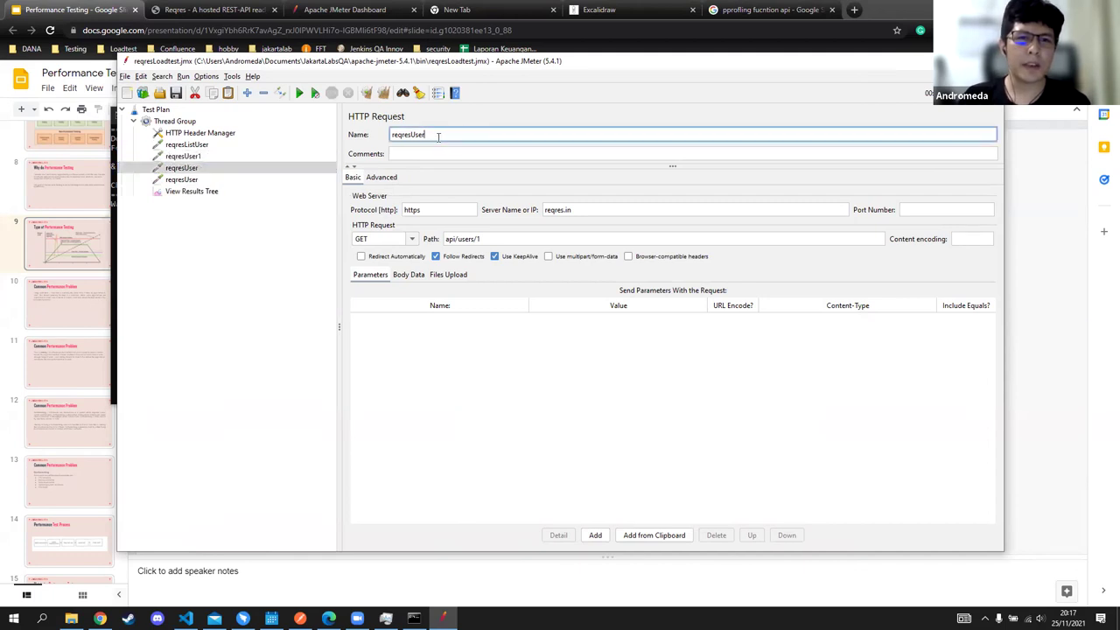
{"action": "left_click", "coordinate": [210, 180]}
{"action": "left_click", "coordinate": [439, 138]}
{"action": "type", "text": "3"}
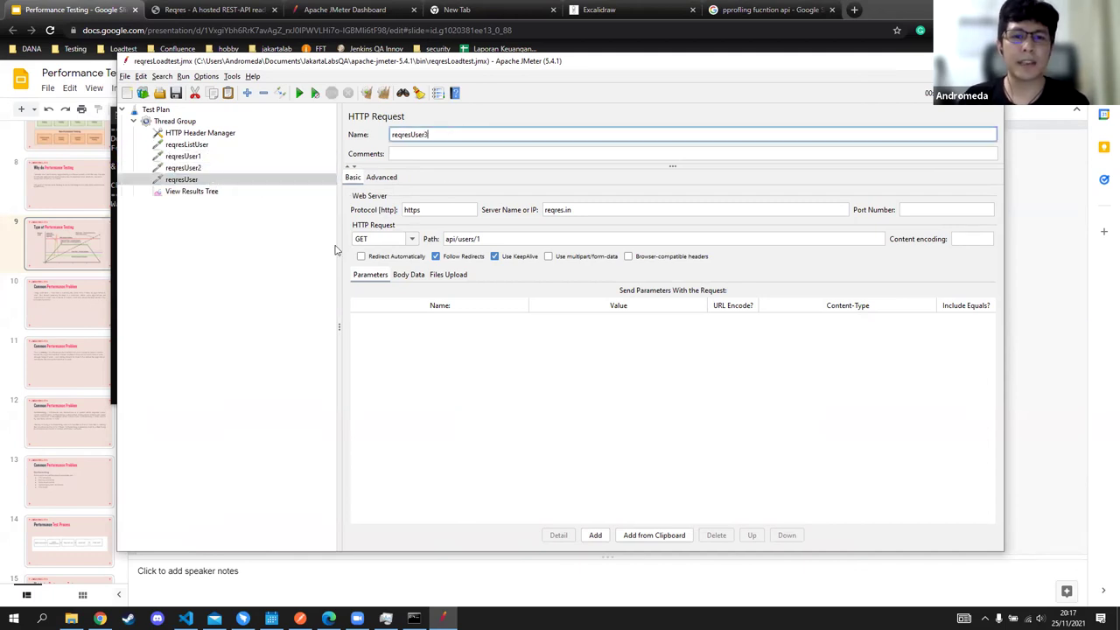
{"action": "left_click", "coordinate": [282, 260]}
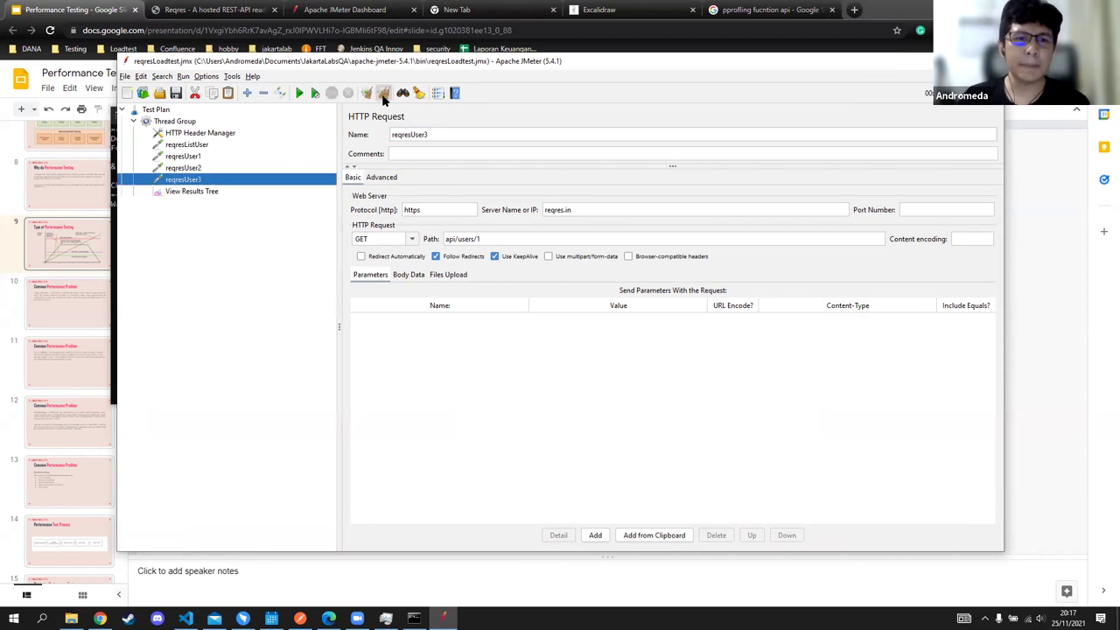
Step: Run the test with the added requests, review the sample order in View Results Tree, and return to the Thread Group settings
{"action": "left_click", "coordinate": [300, 93]}
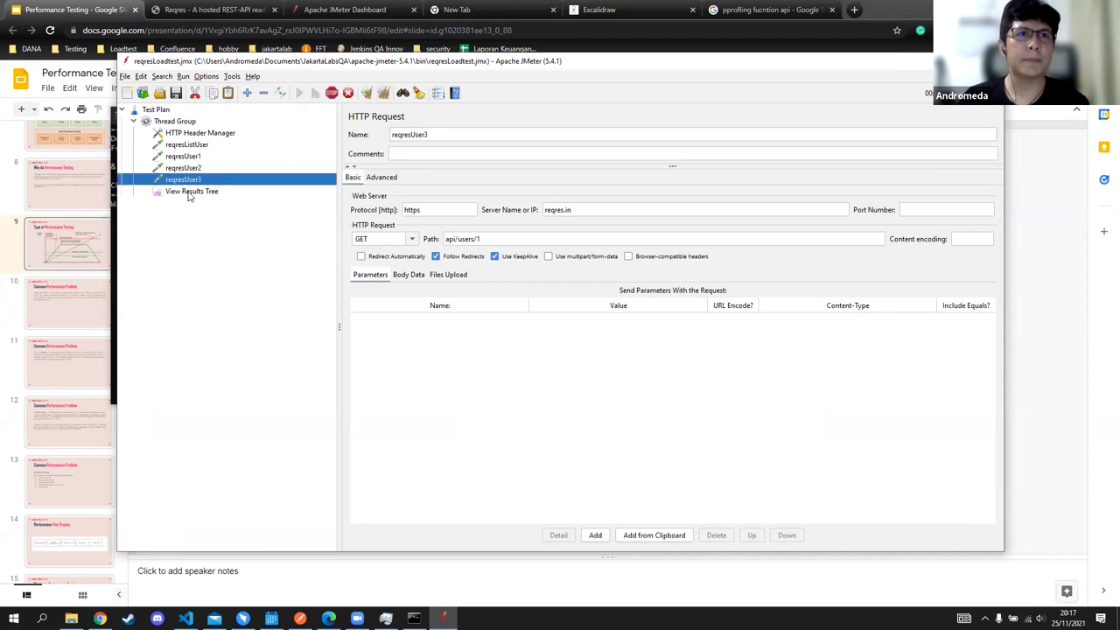
{"action": "left_click", "coordinate": [188, 192]}
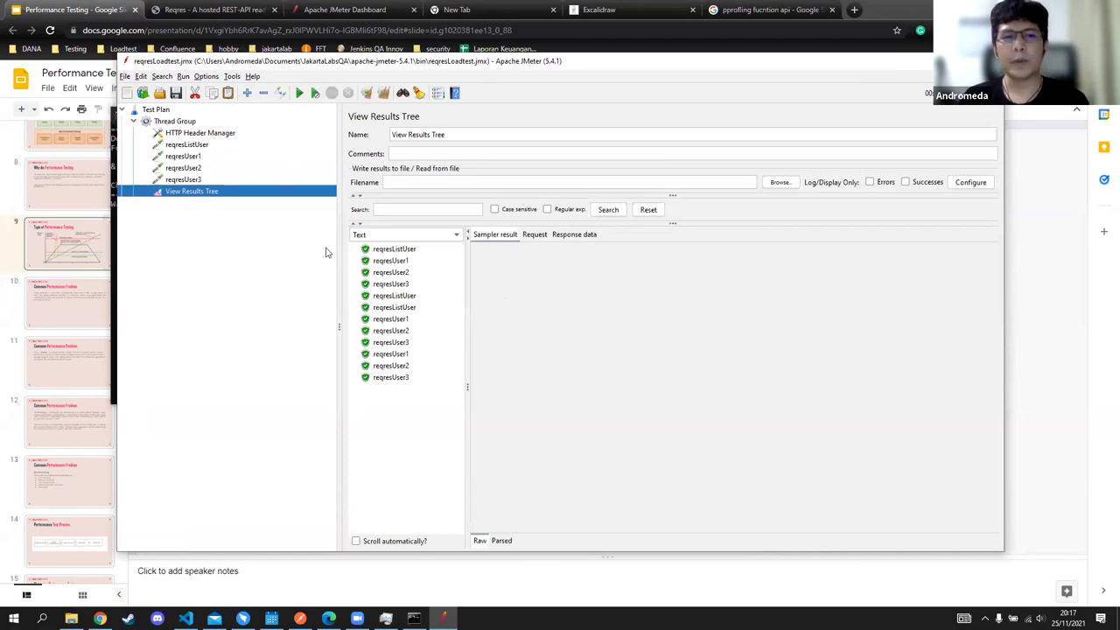
{"action": "left_click", "coordinate": [206, 136]}
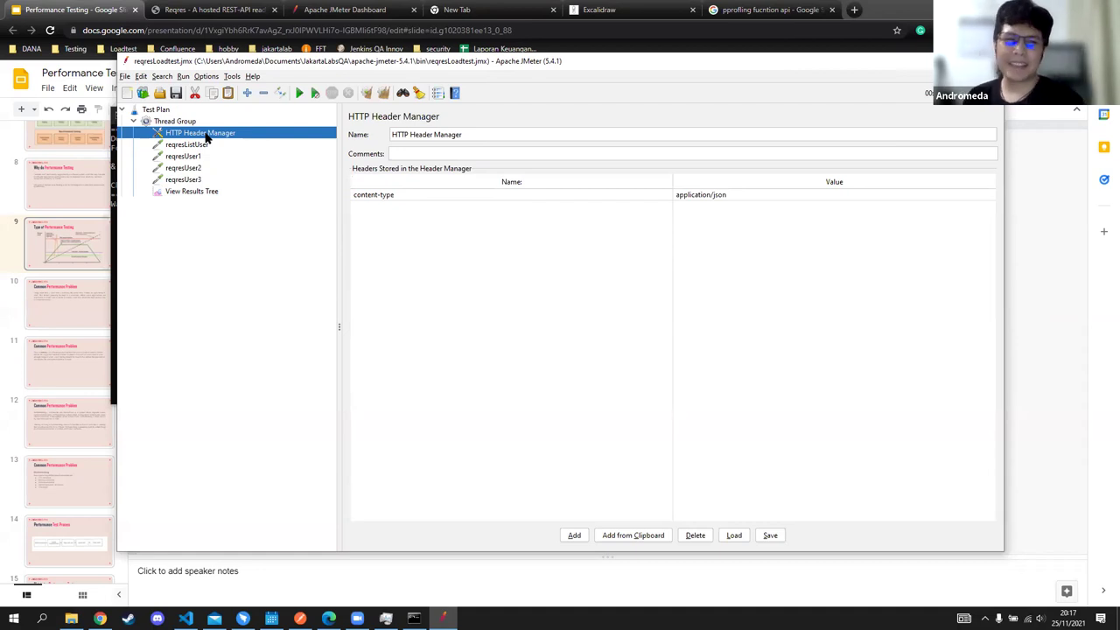
{"action": "left_click", "coordinate": [191, 123]}
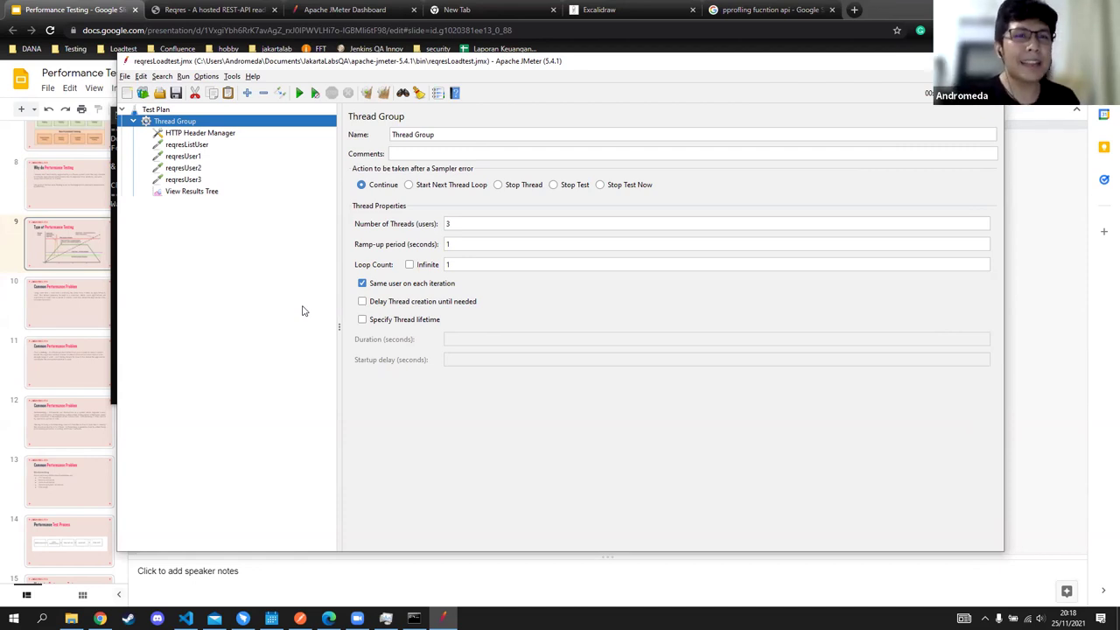
Step: Switch to the Performance Testing deck in Google Slides and show the Metric for Performance Test slide
{"action": "left_click", "coordinate": [490, 223]}
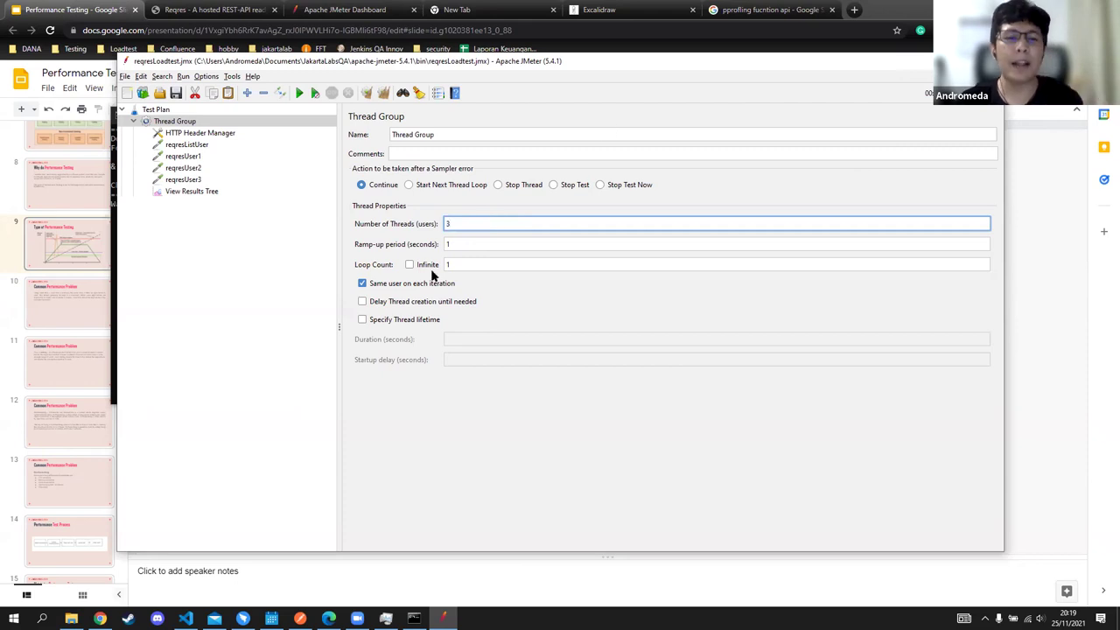
{"action": "left_click", "coordinate": [57, 482]}
{"action": "scroll", "coordinate": [60, 482], "scroll_direction": "down", "scroll_amount": 1}
{"action": "key", "text": "Down"}
{"action": "key", "text": "Down"}
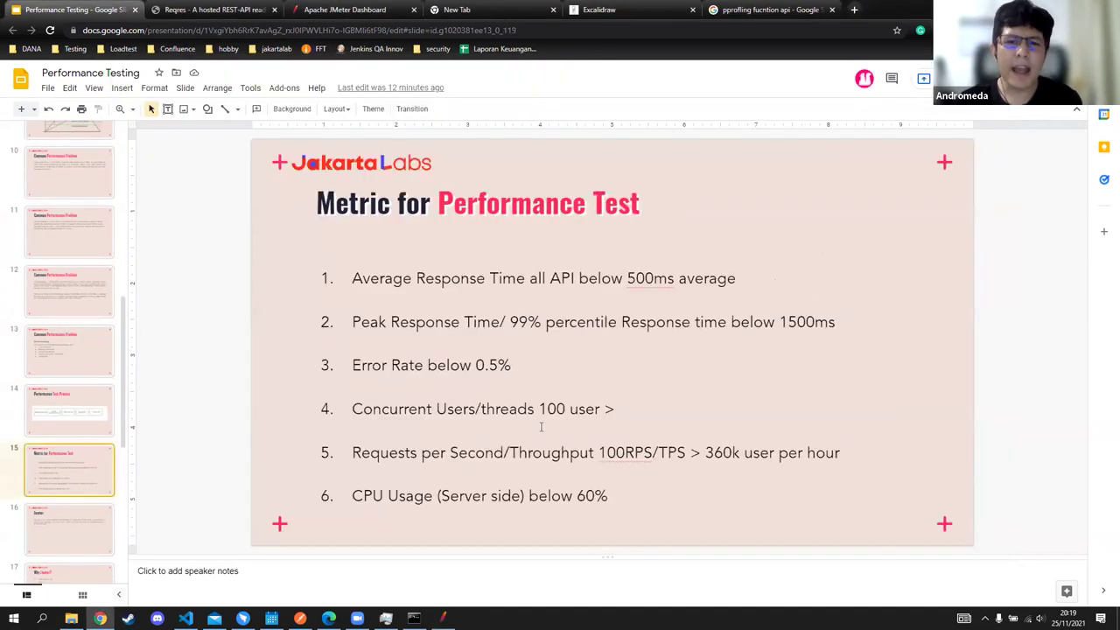
Step: Highlight the Requests per Second/Throughput label, the Concurrent Users/threads label and its "100 user >" target on the metrics slide
{"action": "left_click", "coordinate": [623, 412]}
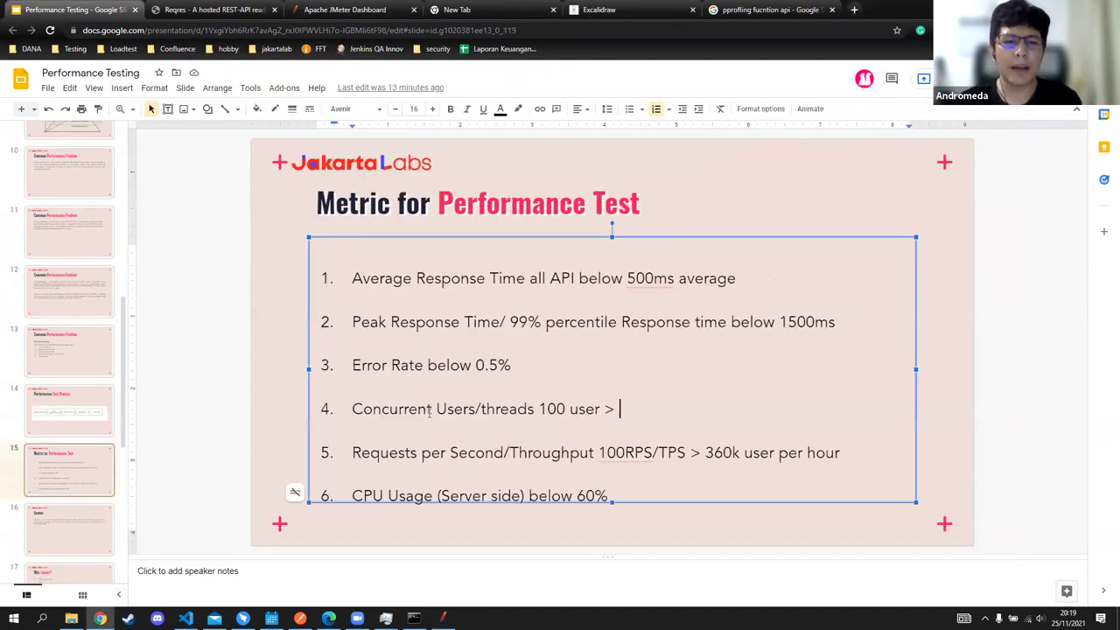
{"action": "left_click_drag", "start_coordinate": [353, 452], "coordinate": [600, 452]}
{"action": "left_click", "coordinate": [483, 409]}
{"action": "left_click_drag", "start_coordinate": [353, 409], "coordinate": [536, 408]}
{"action": "left_click", "coordinate": [538, 409]}
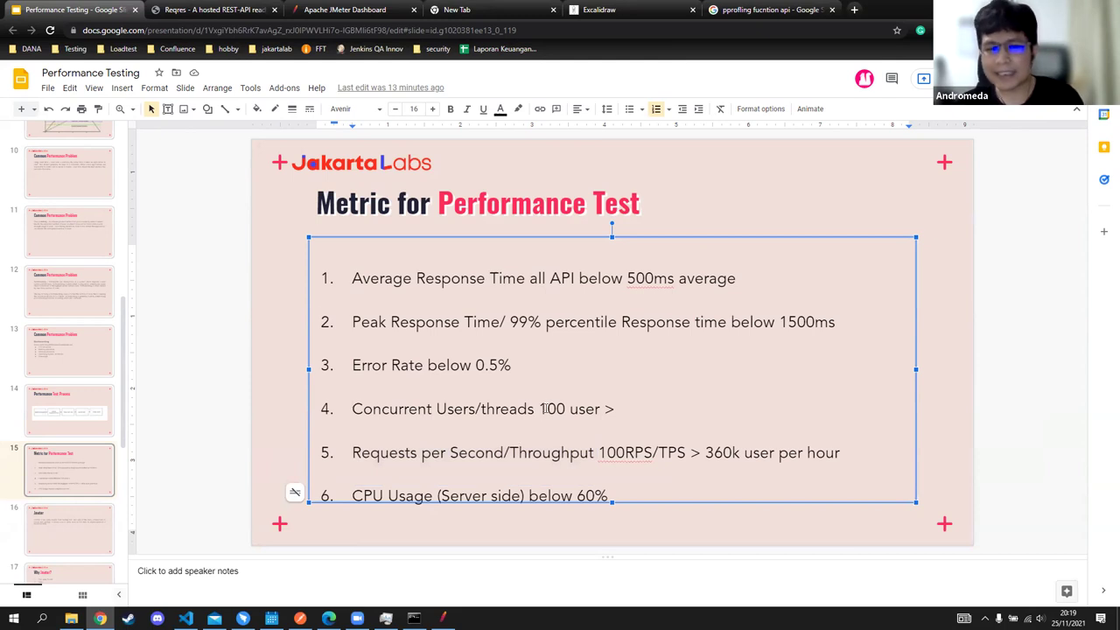
{"action": "left_click_drag", "start_coordinate": [614, 409], "coordinate": [542, 413]}
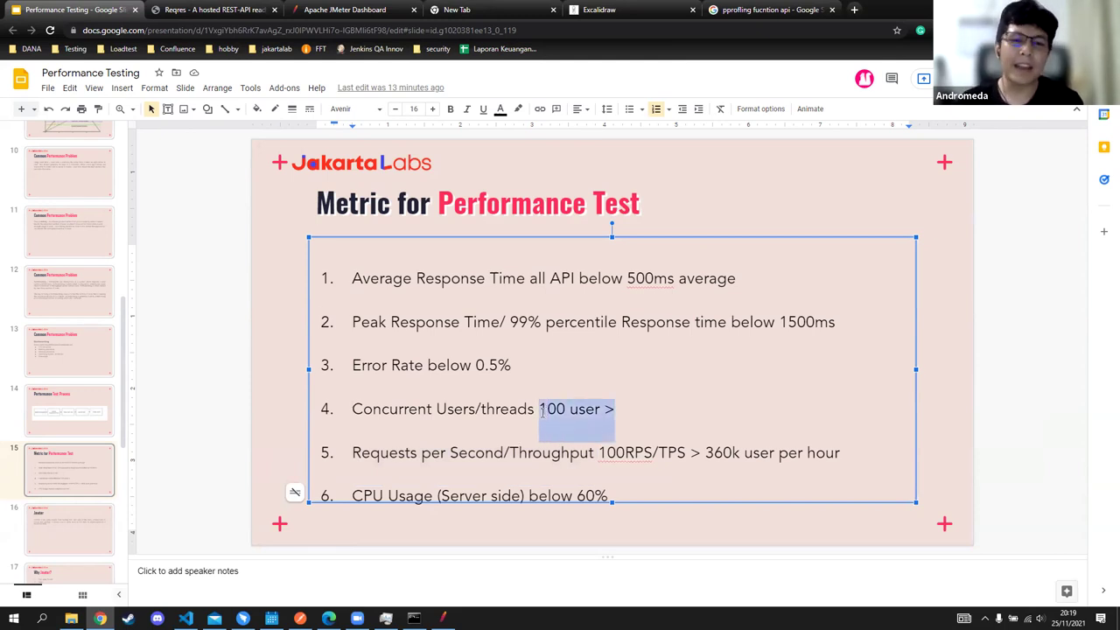
{"action": "left_click", "coordinate": [557, 409]}
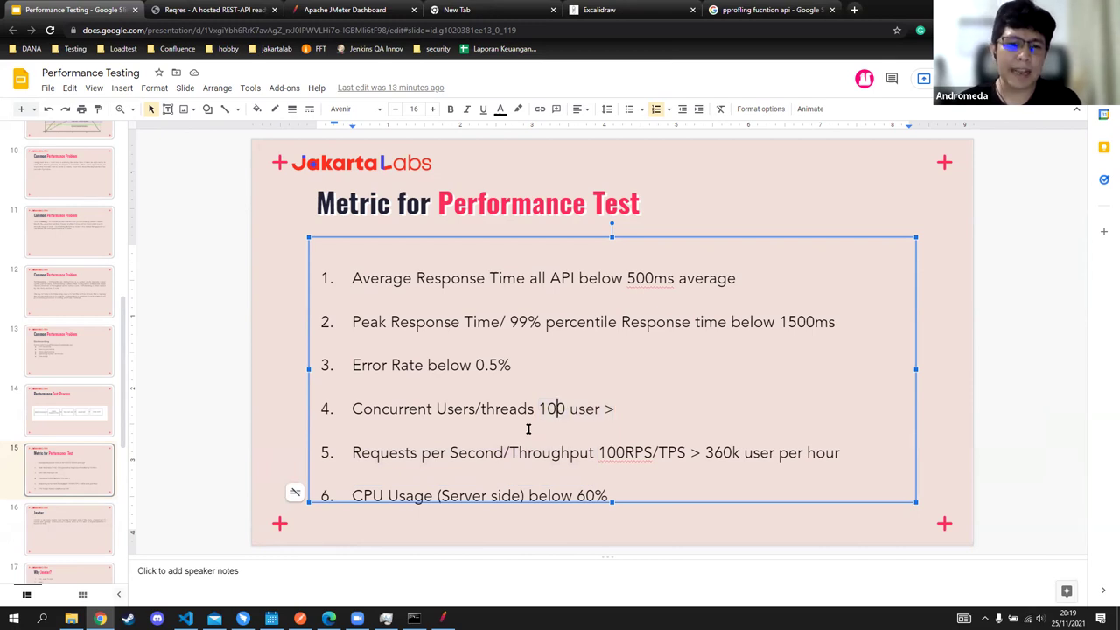
Step: Highlight the full throughput metric and the 100 concurrent users figure for comparison, and switch back to the Thread Group settings in JMeter
{"action": "left_click_drag", "start_coordinate": [353, 452], "coordinate": [832, 455]}
{"action": "left_click_drag", "start_coordinate": [437, 409], "coordinate": [585, 407]}
{"action": "left_click", "coordinate": [570, 385]}
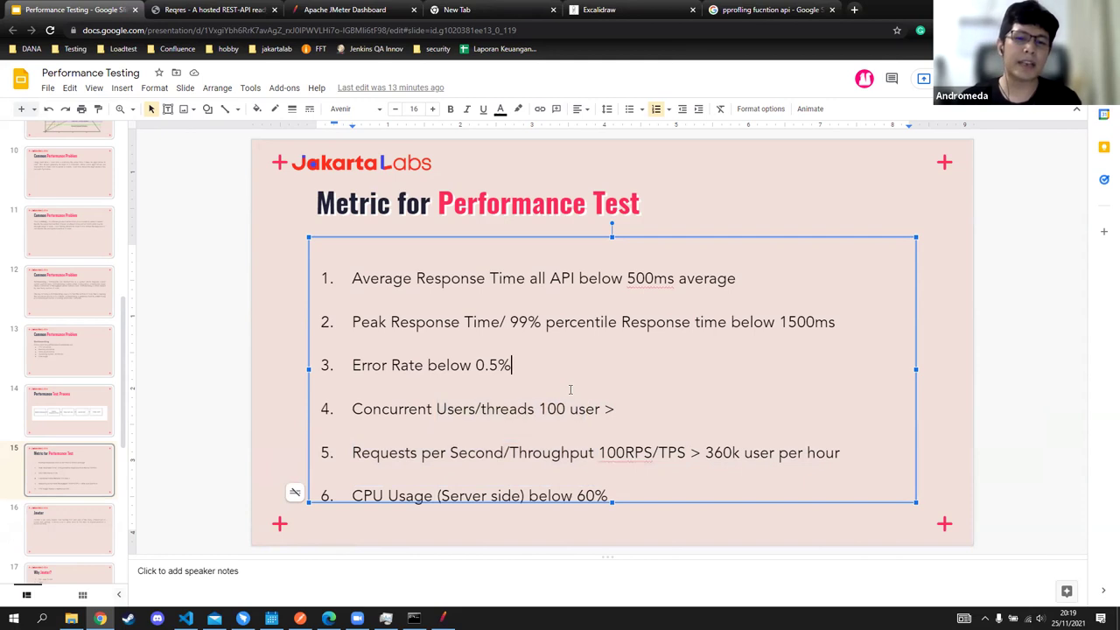
{"action": "double_click", "coordinate": [553, 409]}
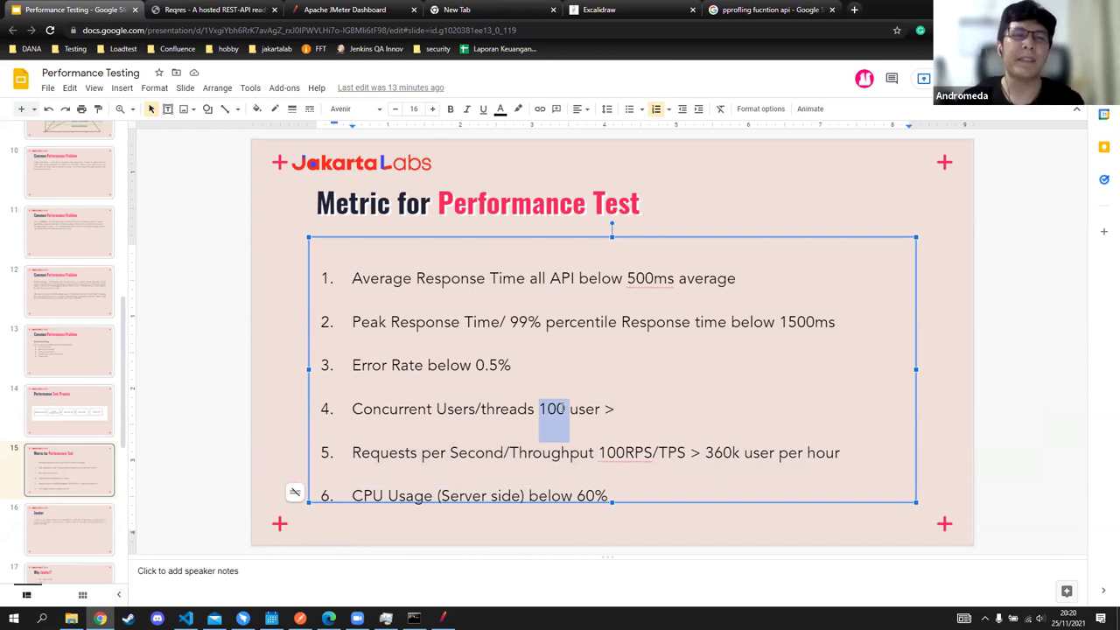
{"action": "left_click", "coordinate": [460, 365]}
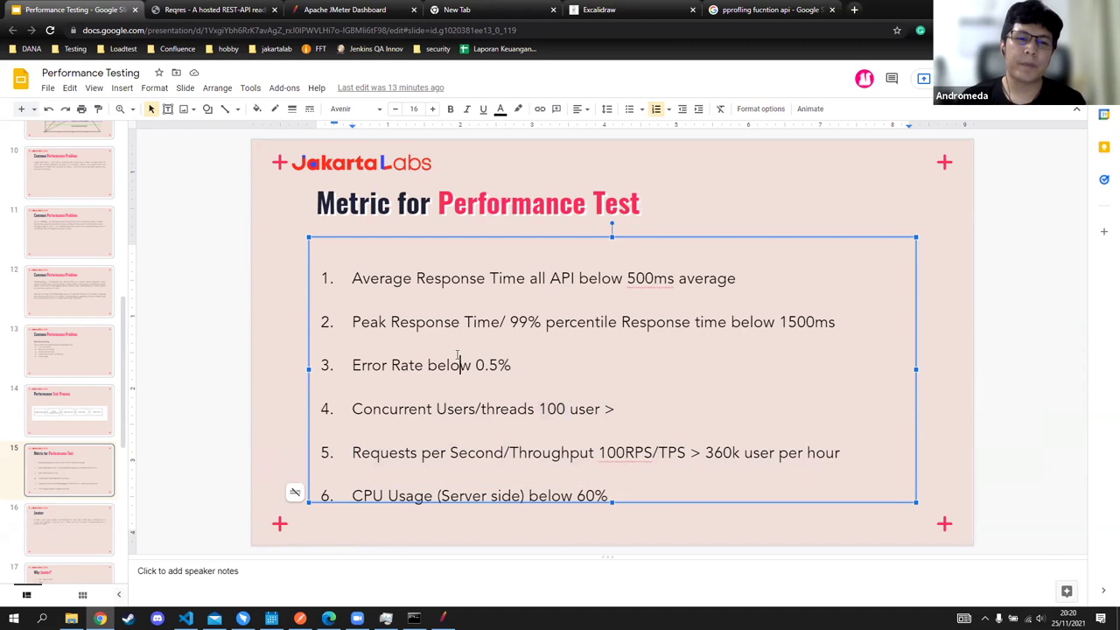
{"action": "left_click", "coordinate": [443, 618]}
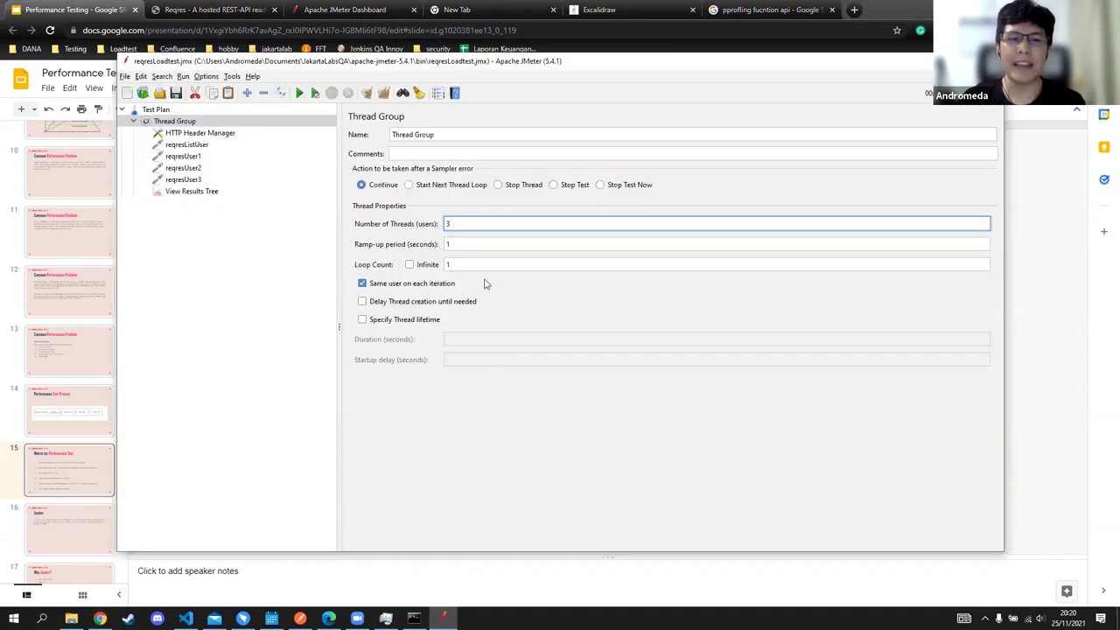